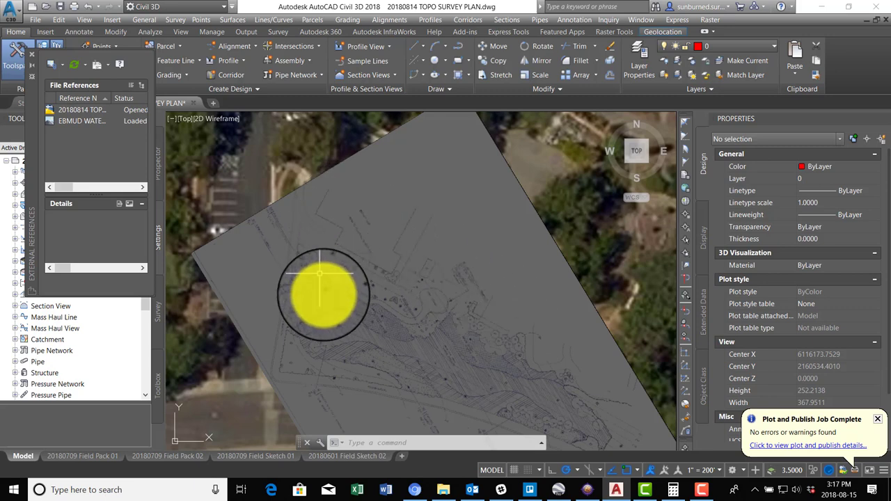
- Examine the 20180709 Field Pack 02 and Field Pack 01 layouts and the overlaid site plan in model space
middle_drag(447, 359, 410, 282)
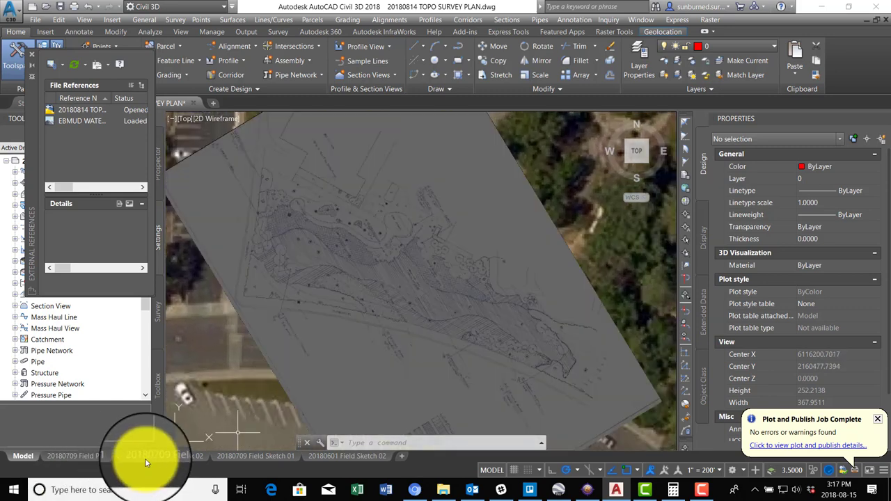
click(165, 456)
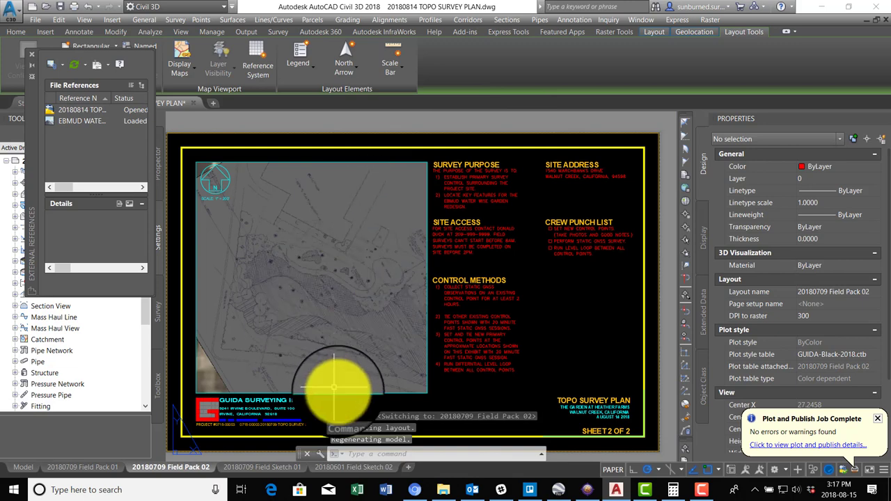
click(81, 467)
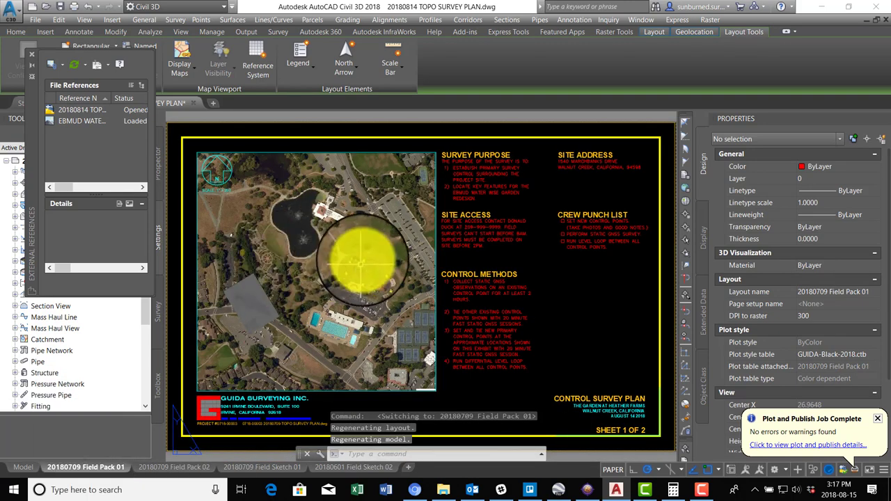
click(20, 467)
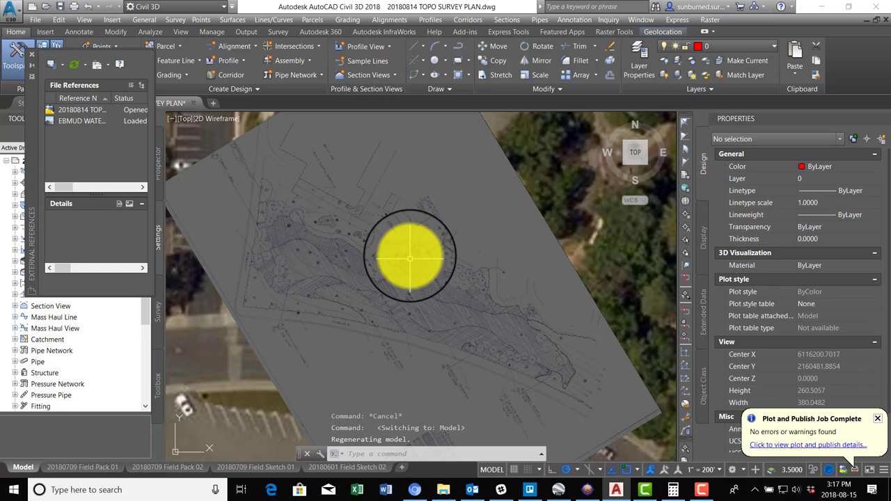
middle_drag(407, 249, 411, 286)
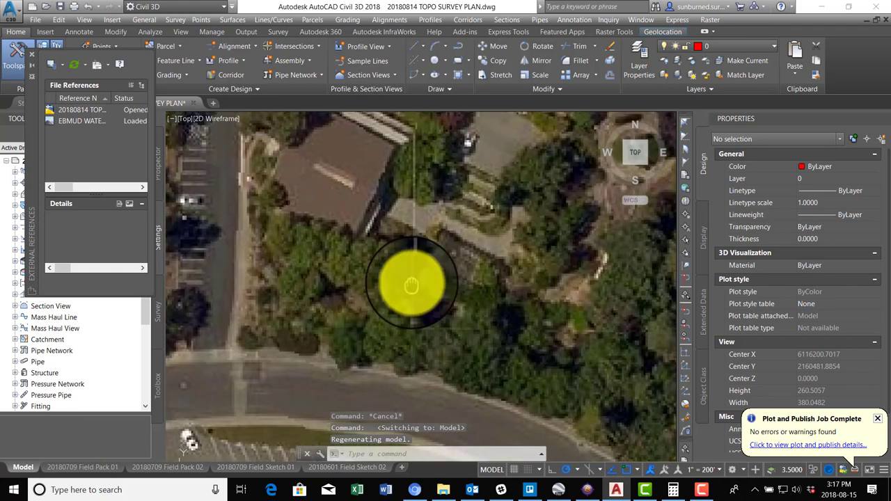
click(351, 298)
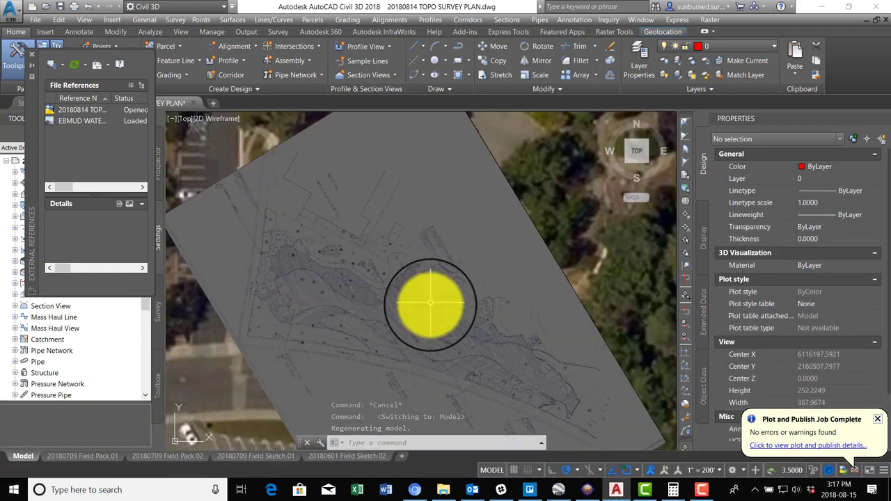
- Thaw the V-EXBT-TEXT layer in the layer properties
click(630, 61)
click(379, 138)
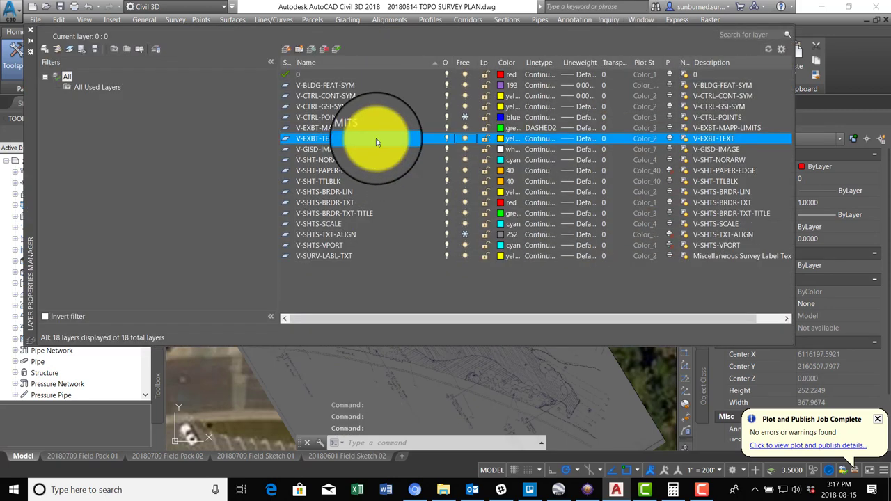
click(28, 31)
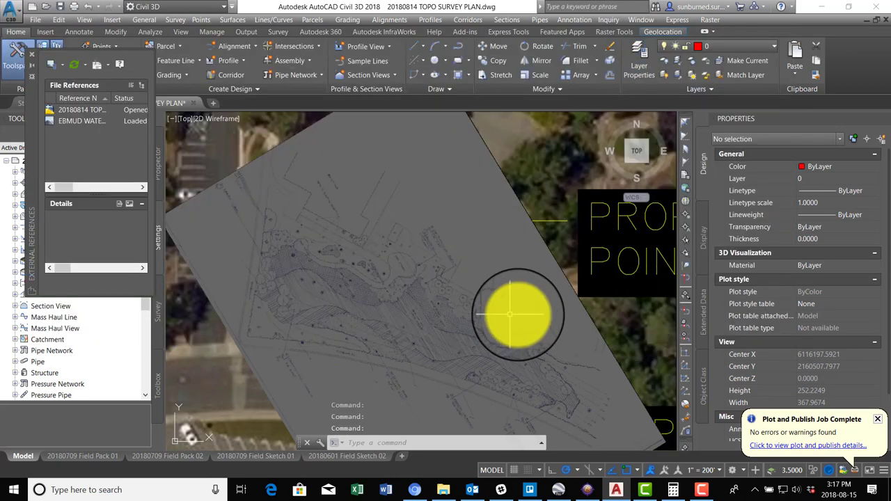
- Examine the control point labels around the site plan in model space and on the Field Pack 01 and Field Pack 02 layouts
middle_drag(517, 314, 447, 292)
scroll(456, 293, down, 1)
scroll(456, 292, down, 1)
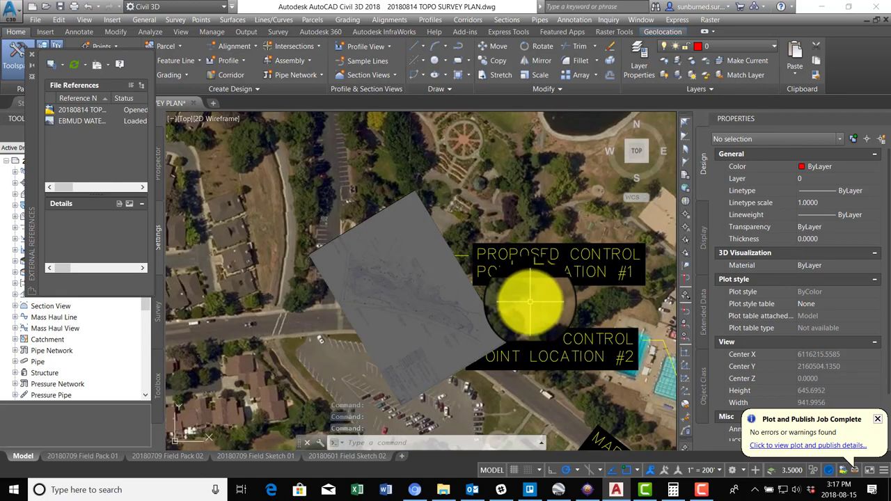
scroll(532, 299, up, 1)
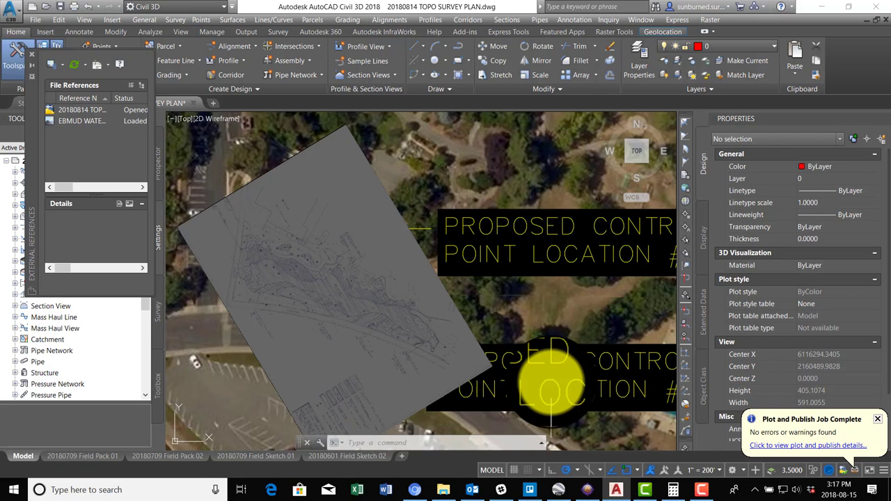
scroll(341, 255, down, 4)
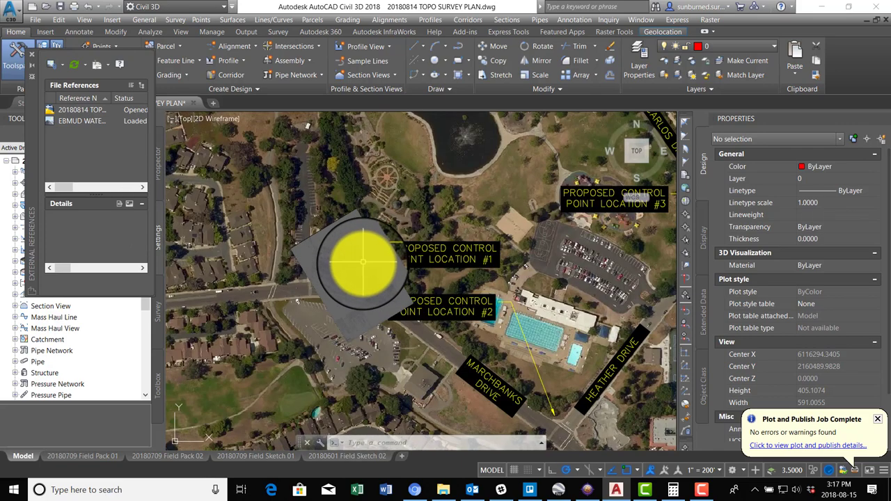
scroll(379, 280, up, 2)
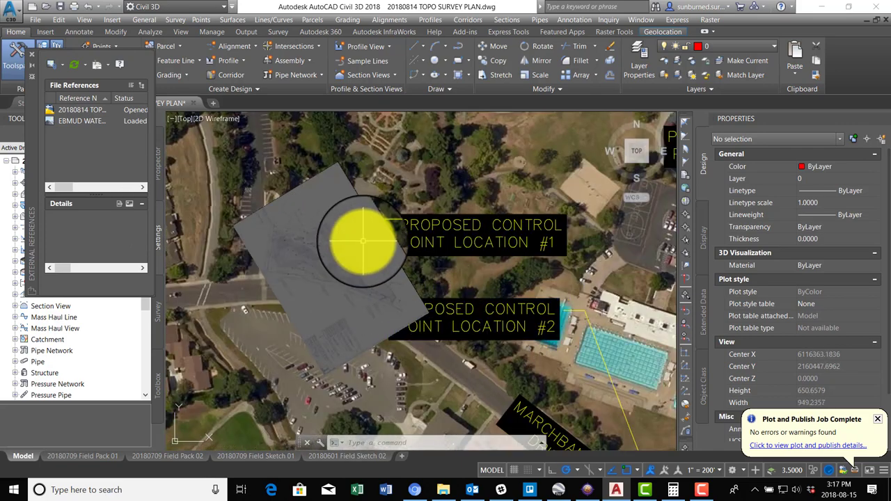
middle_drag(352, 239, 439, 265)
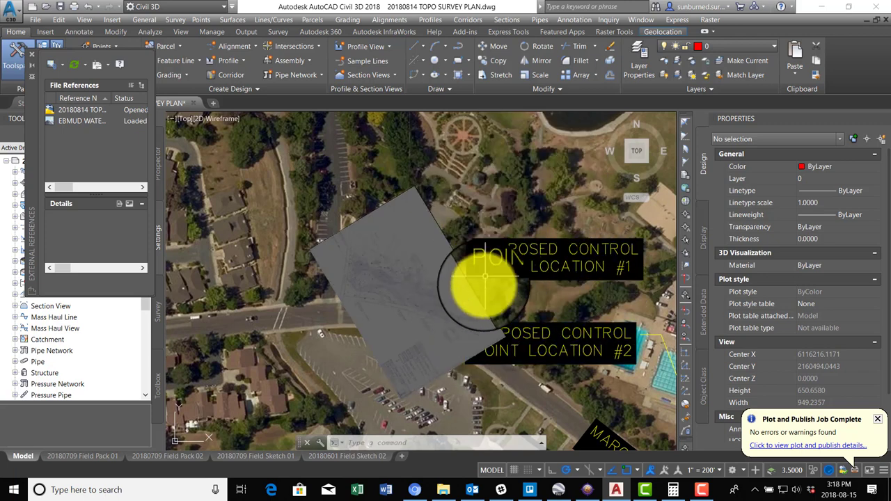
click(171, 456)
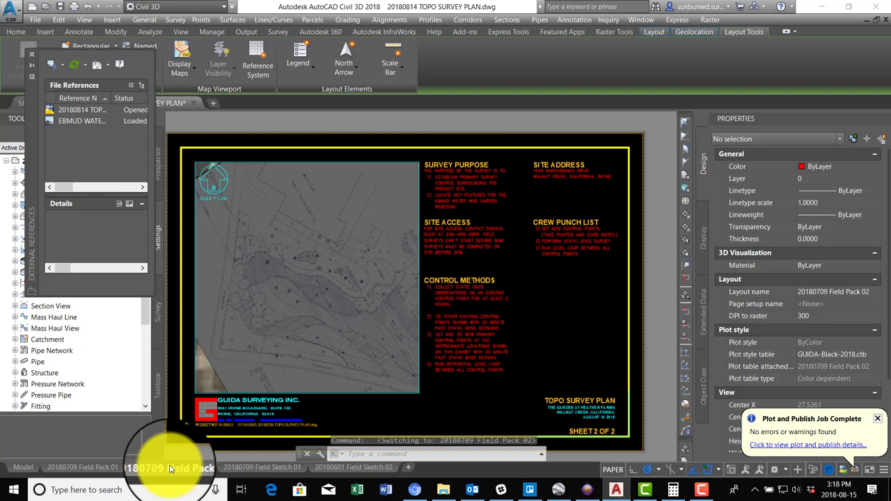
click(104, 468)
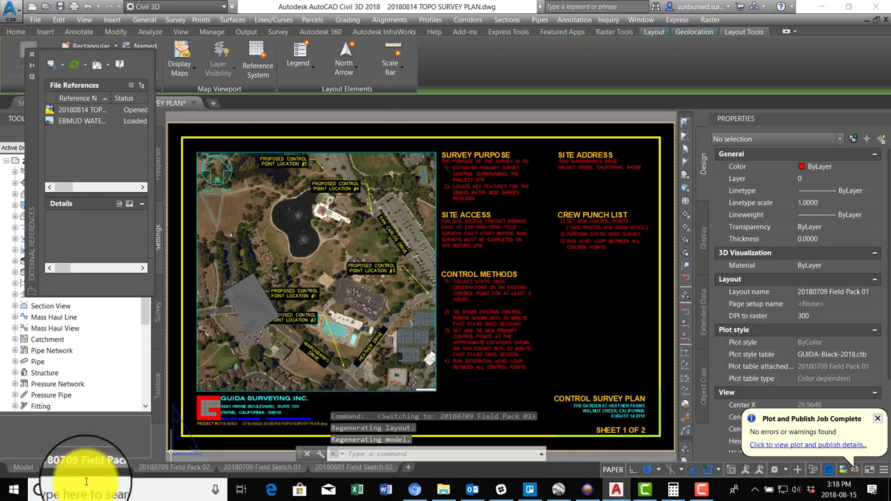
click(138, 470)
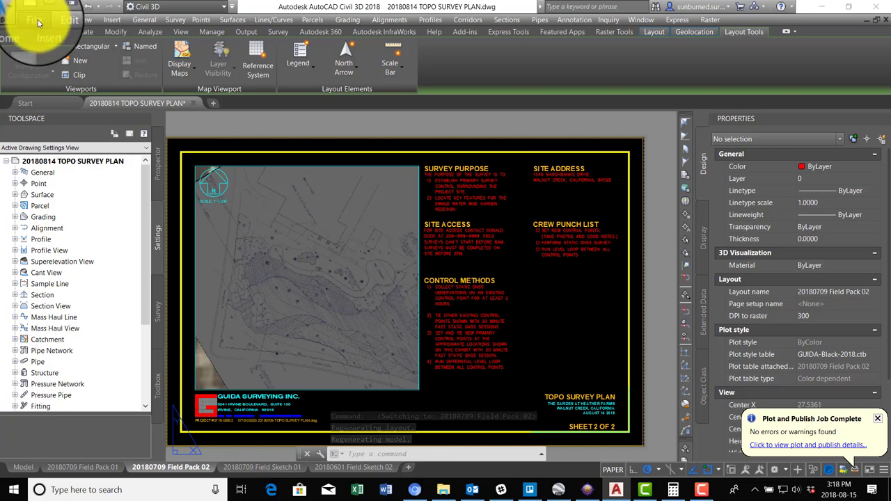
- Save the drawing as a copy named 20180814 TOPO SURVEY PLAN 02.dwg in the 20180831-CONTROL AND TOPO folder
click(38, 23)
click(43, 82)
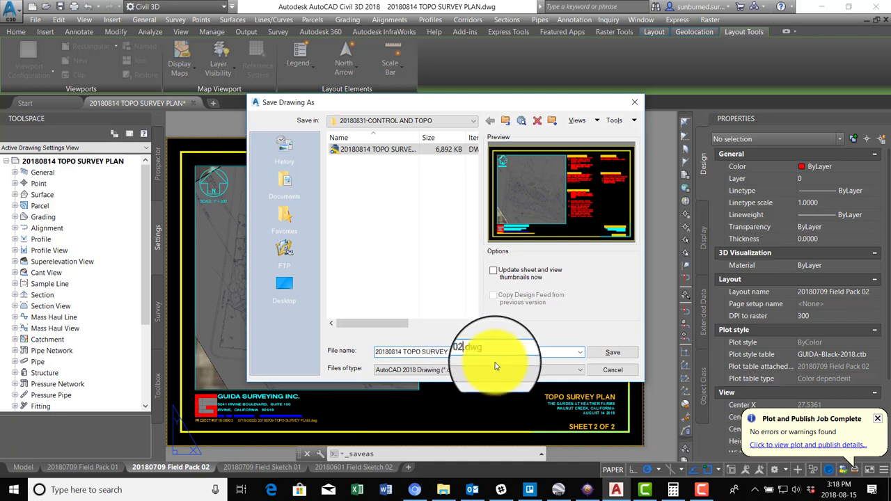
key(Return)
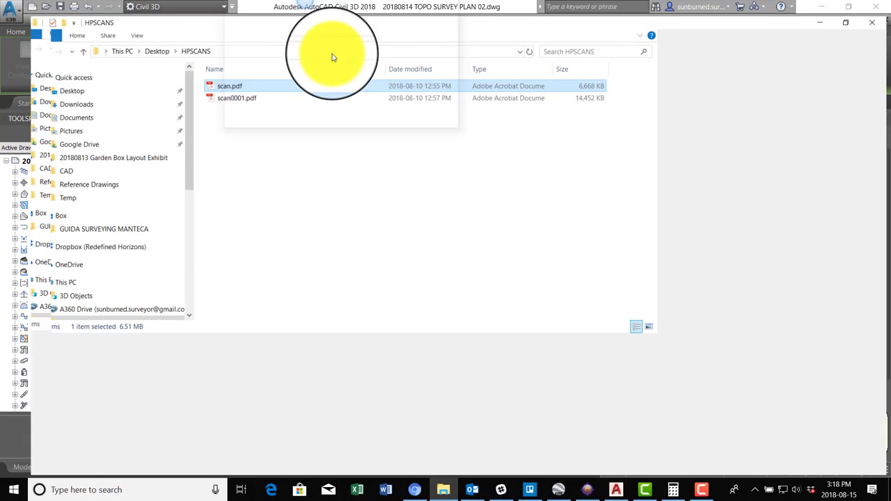
scroll(60, 459, down, 3)
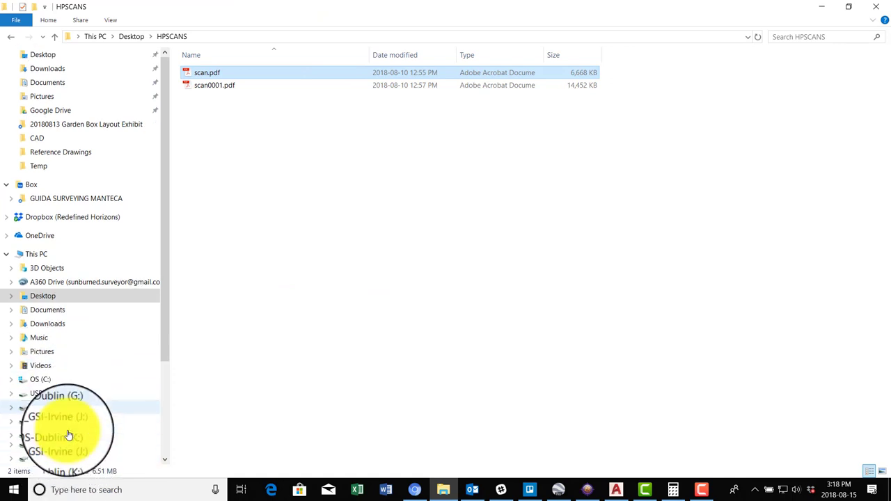
click(75, 396)
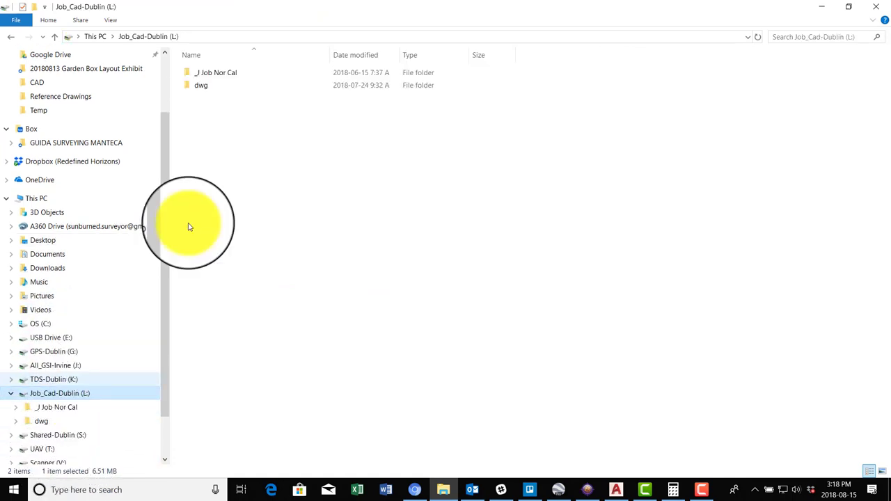
double_click(244, 73)
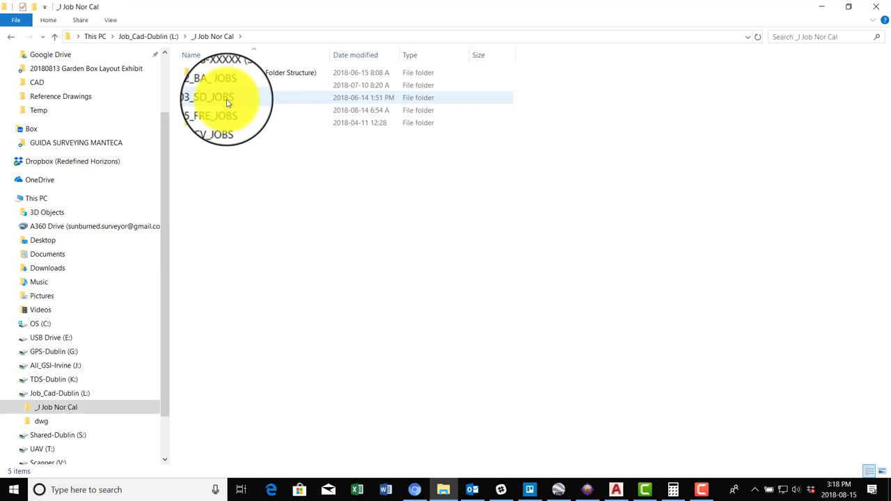
click(227, 85)
- In File Explorer, open the 20180831-CONTROL AND TOPO folder in the outgoing field files of the Gardens At Heather Farms job under GUIDA SURVEYING MANTECA
scroll(90, 255, up, 3)
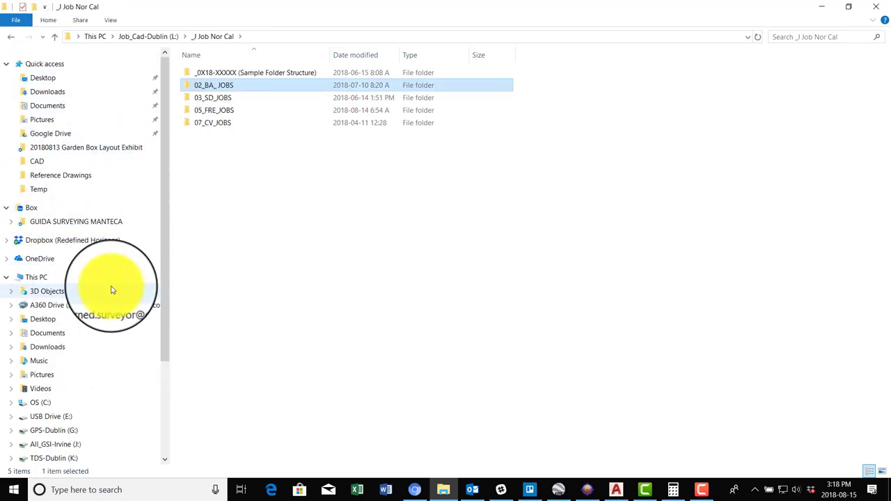
click(70, 221)
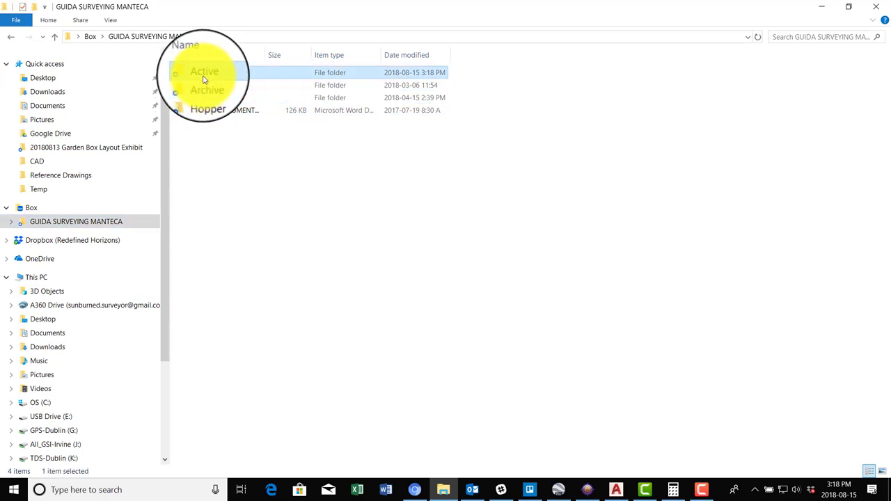
double_click(205, 72)
double_click(207, 99)
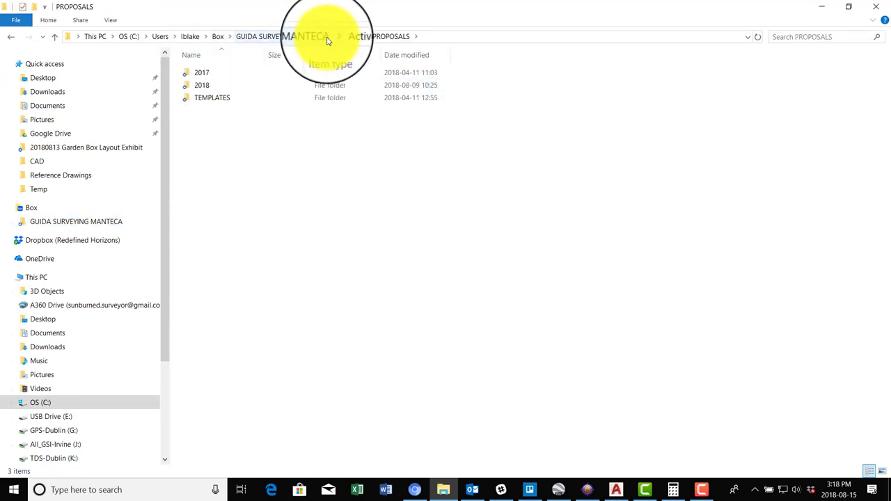
click(345, 38)
double_click(216, 72)
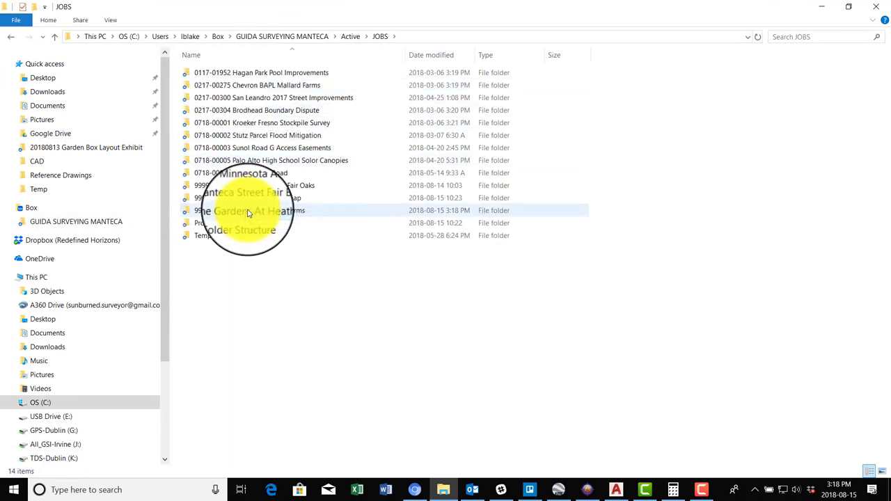
double_click(224, 204)
double_click(212, 86)
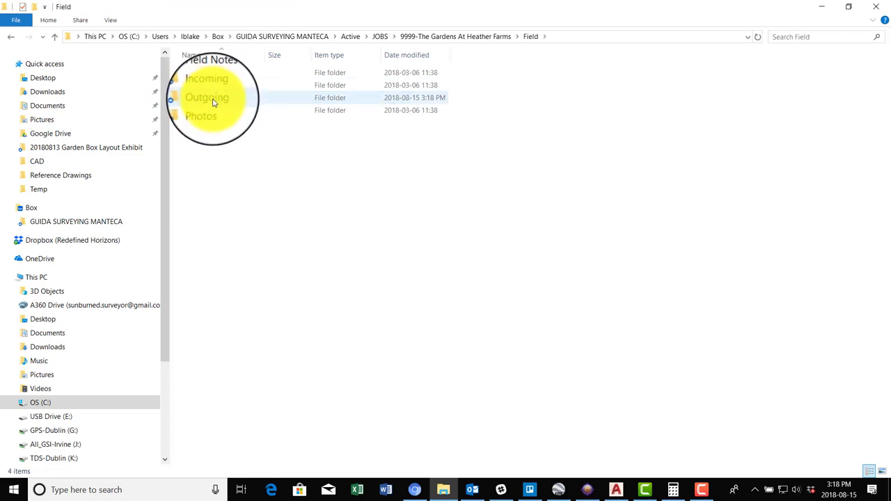
double_click(224, 72)
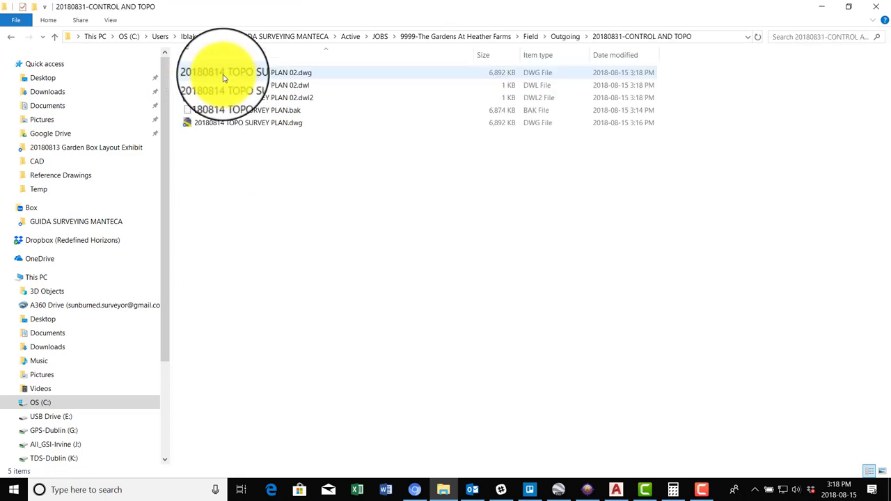
- Rename the file 20180814 TOPO SURVEY PLAN.dwg as 20180814 CONTROL SURVEY PLAN.dwg
click(277, 124)
right_click(277, 126)
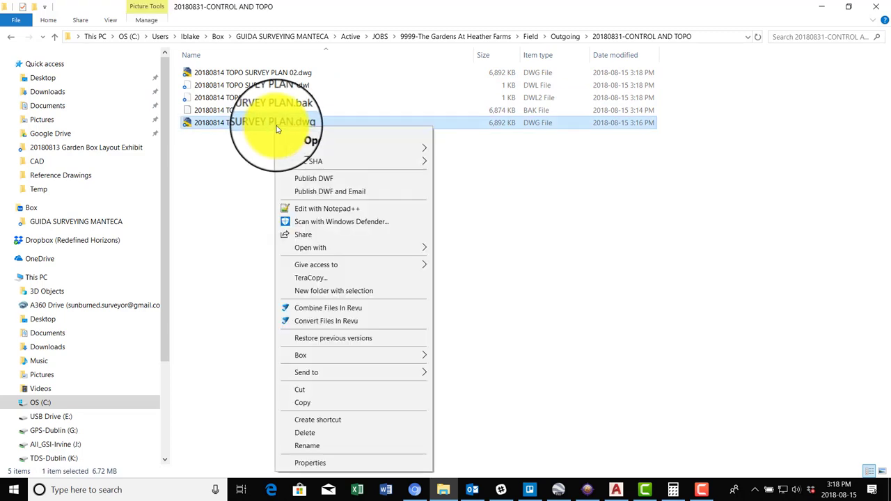
click(330, 450)
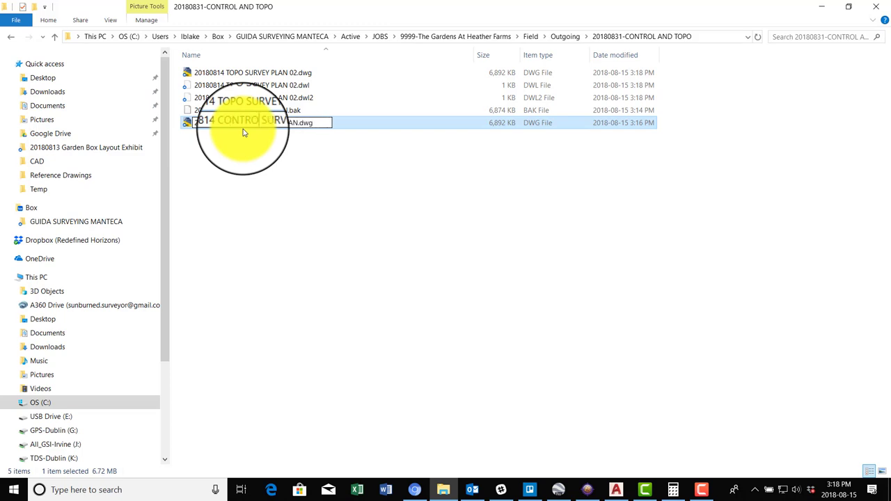
key(Return)
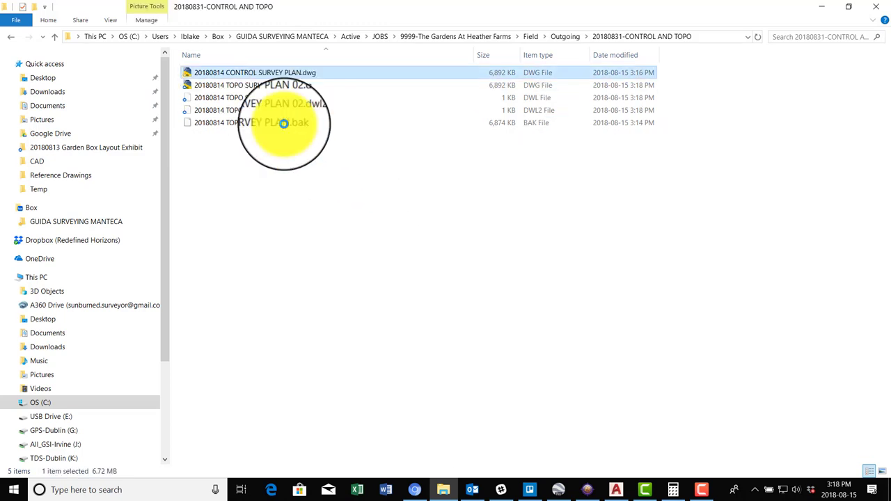
- Try to rename 20180814 TOPO SURVEY PLAN 02.dwg as 20180814 TOPO SURVEY PLAN.dwg
right_click(296, 74)
right_click(278, 85)
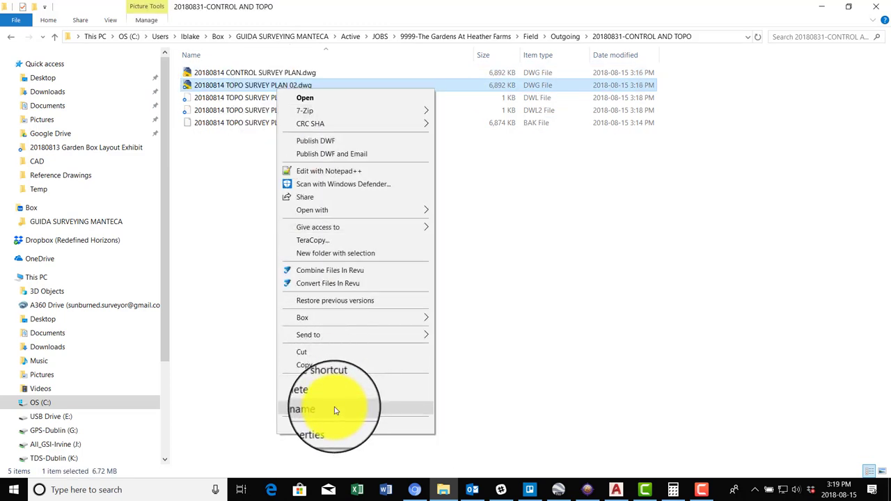
click(331, 406)
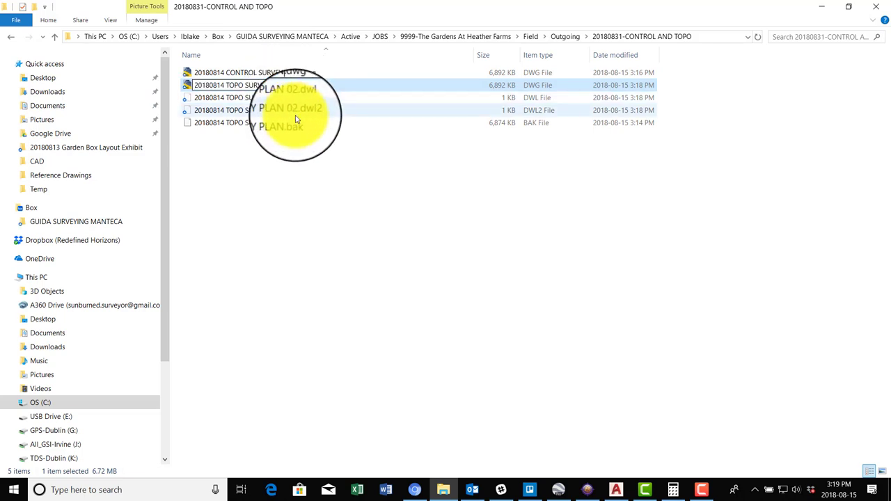
click(399, 248)
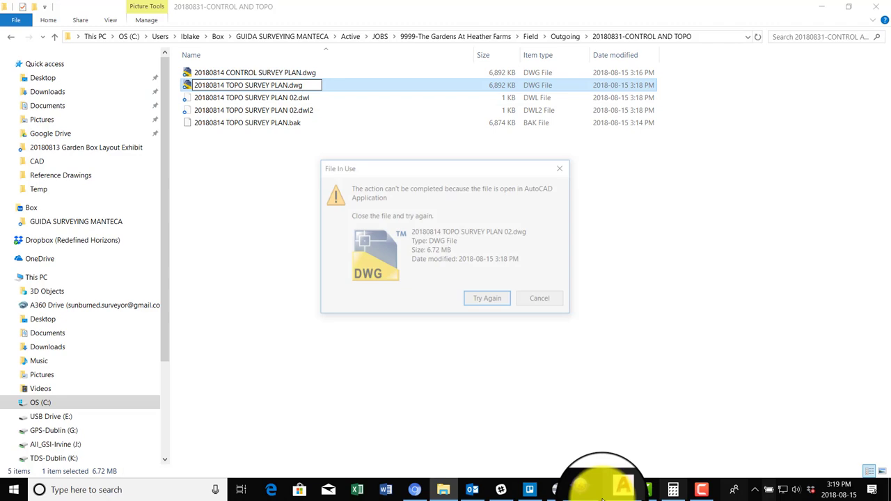
click(543, 301)
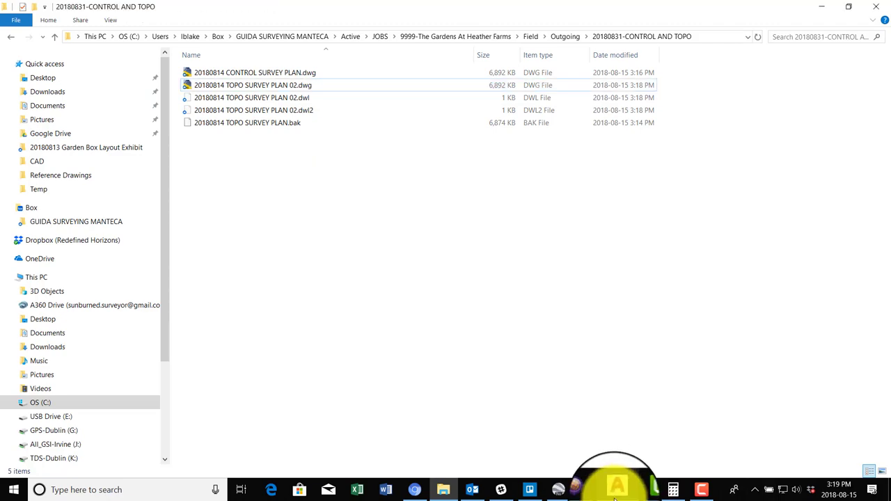
- Switch to AutoCAD Civil 3D and delete the 20180709 Field Pack 01 layout from the topo survey plan drawing
click(616, 488)
click(91, 467)
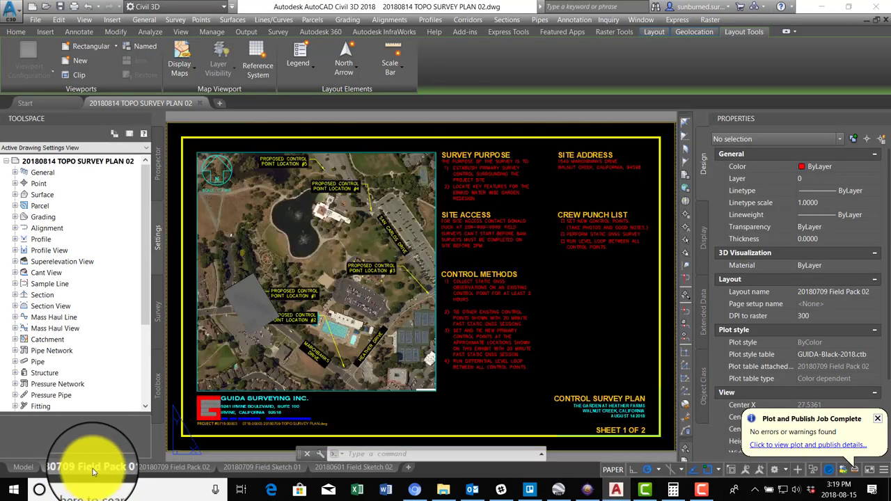
right_click(93, 468)
click(142, 324)
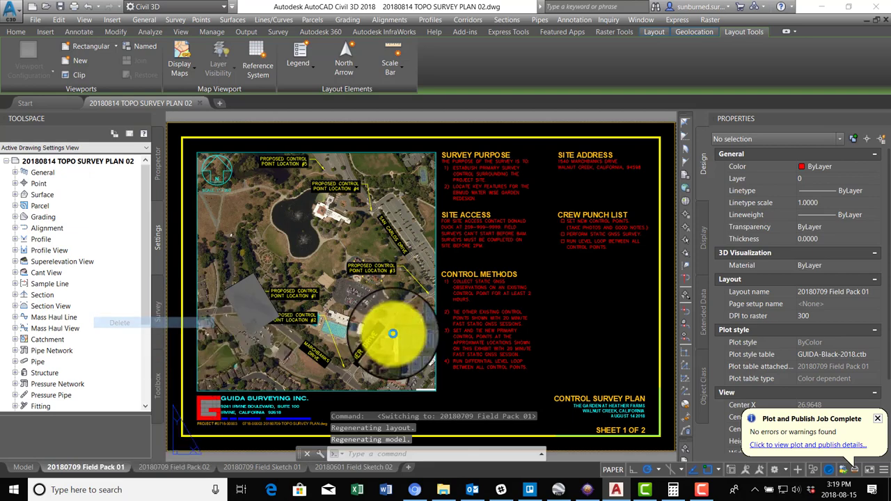
click(459, 291)
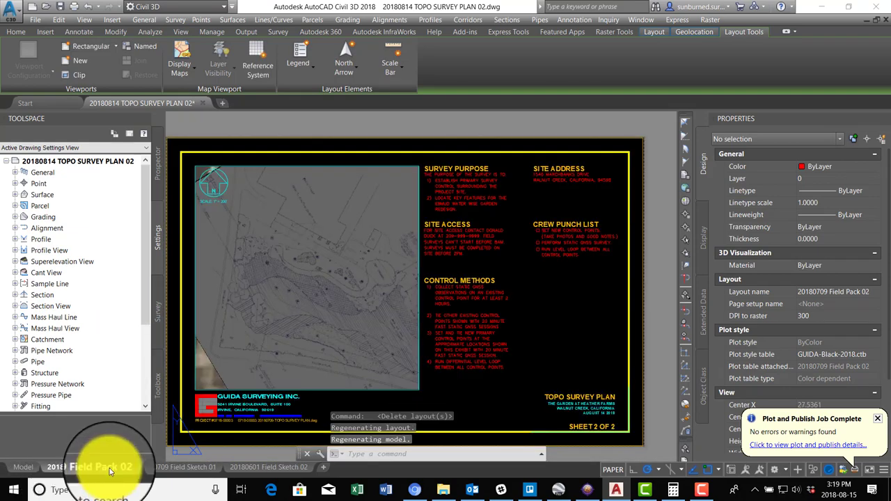
- In model space, erase the San Carlos Drive and Heather Drive labels and the callouts for proposed control points #3 and #4
click(21, 466)
scroll(491, 304, down, 4)
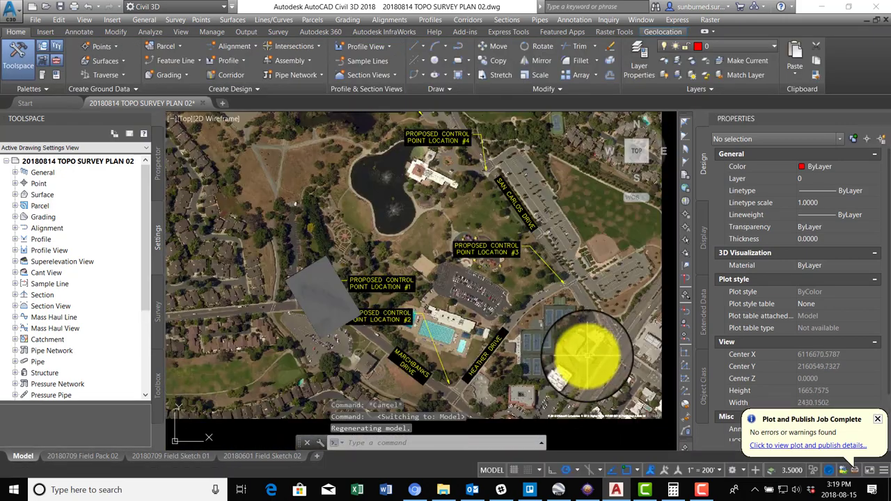
click(591, 355)
click(455, 144)
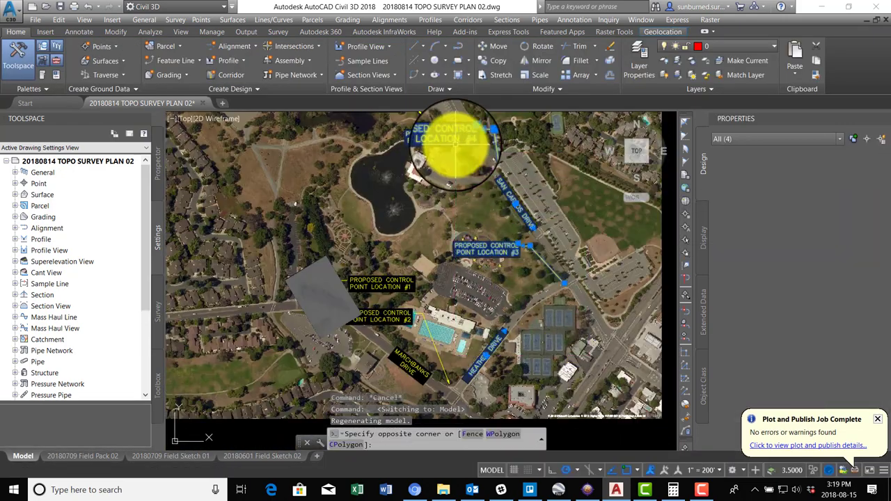
key(Delete)
- Erase the callout for proposed control point #5 northwest of the pond
middle_drag(375, 172, 467, 249)
click(474, 233)
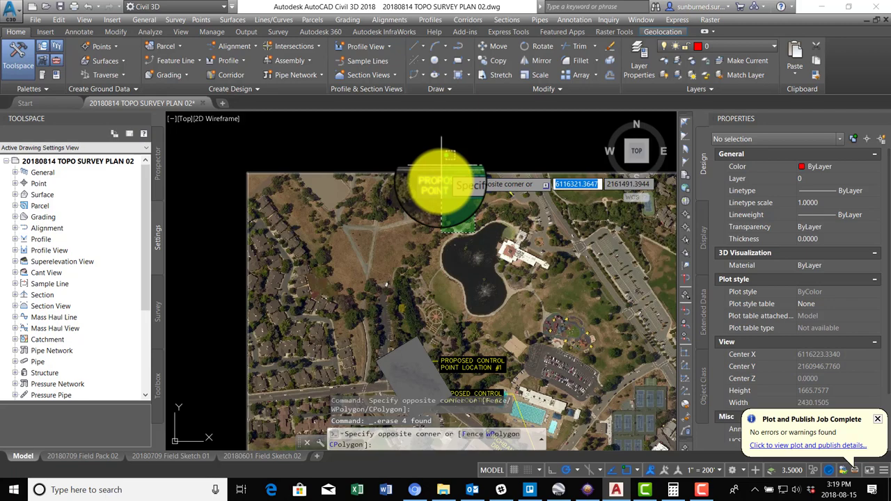
click(441, 164)
key(Delete)
middle_drag(537, 407, 440, 232)
scroll(435, 230, up, 2)
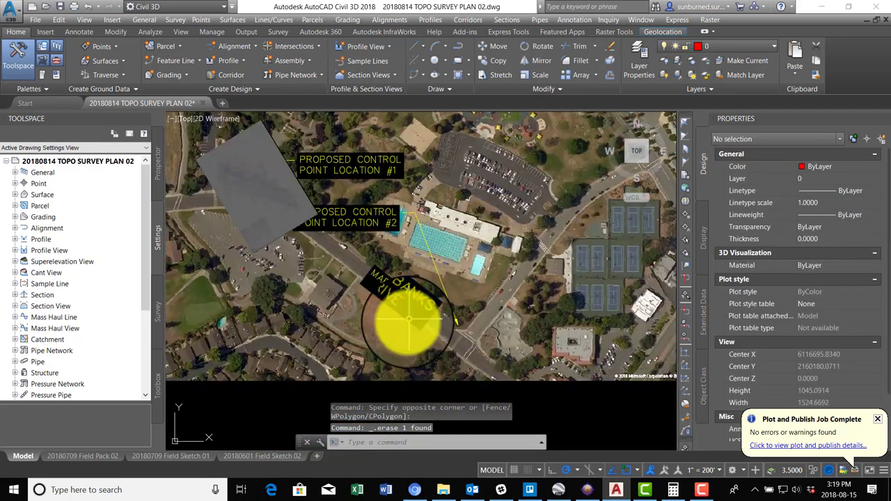
click(410, 318)
key(Escape)
click(367, 183)
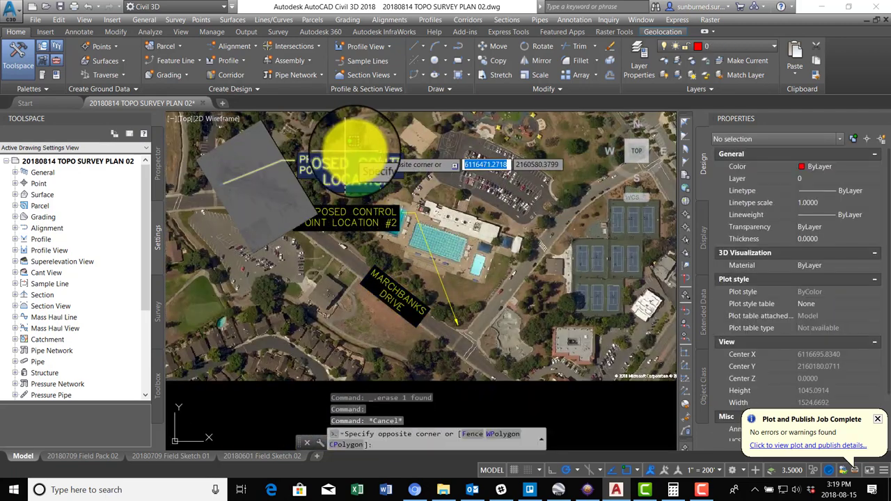
click(354, 143)
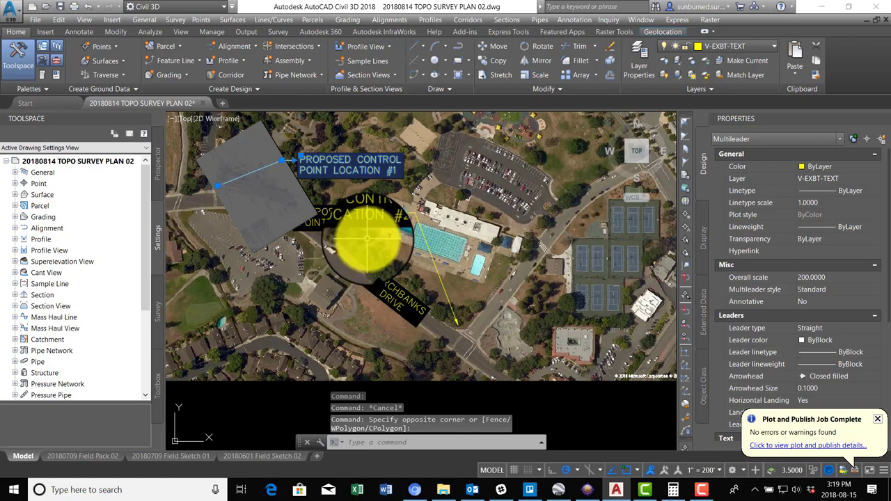
key(Escape)
- Erase the callout for proposed control point #2 and the Marchbanks Drive label
click(405, 237)
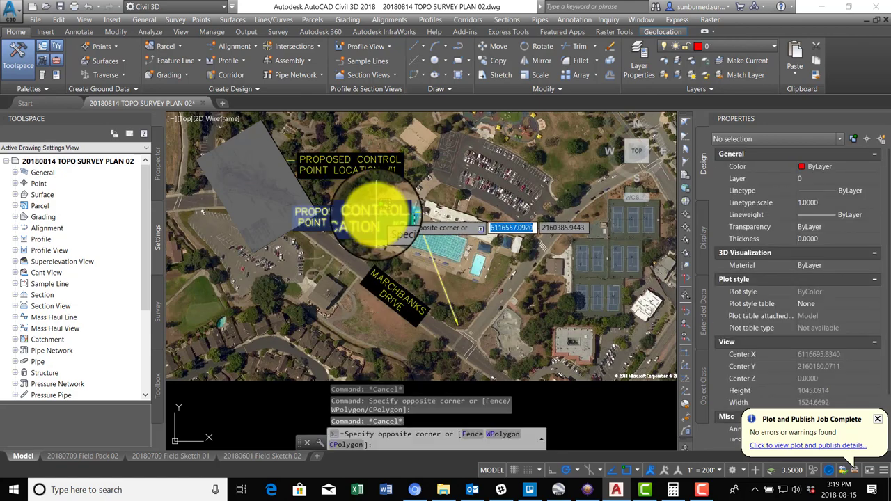
click(362, 208)
click(387, 299)
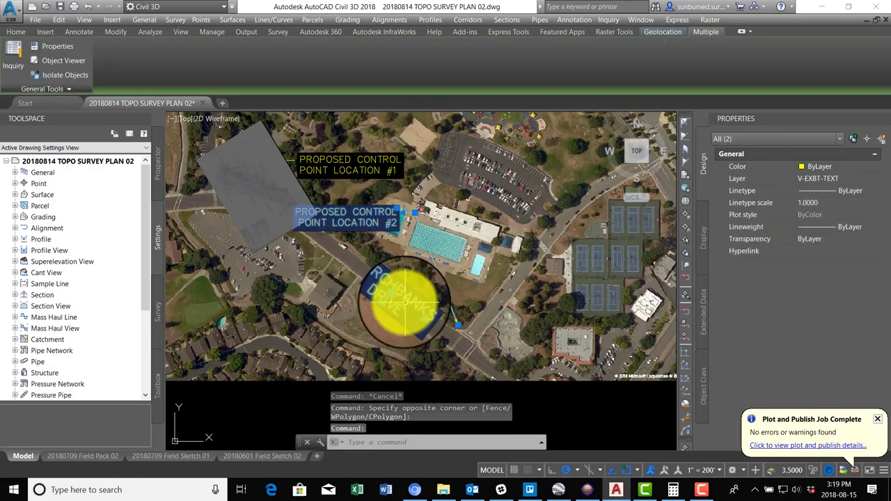
key(Delete)
- Set the overall scale of the proposed control point #1 multileader to 20
middle_drag(354, 199, 439, 236)
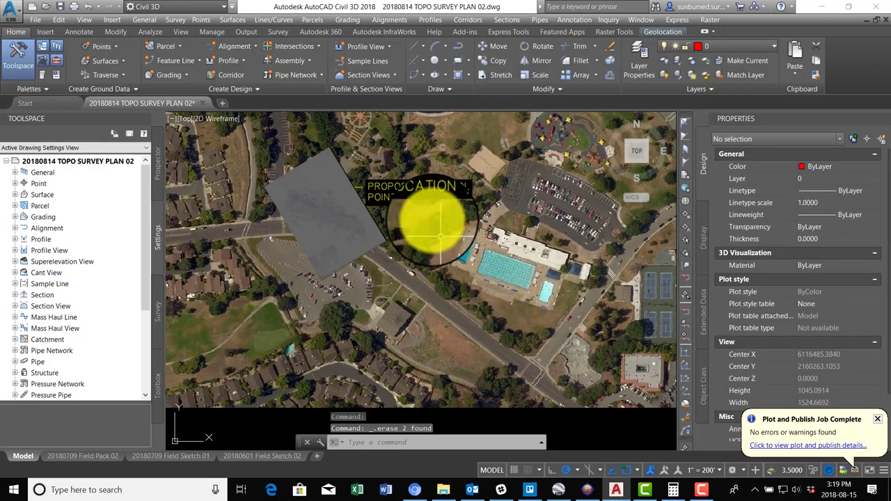
click(410, 198)
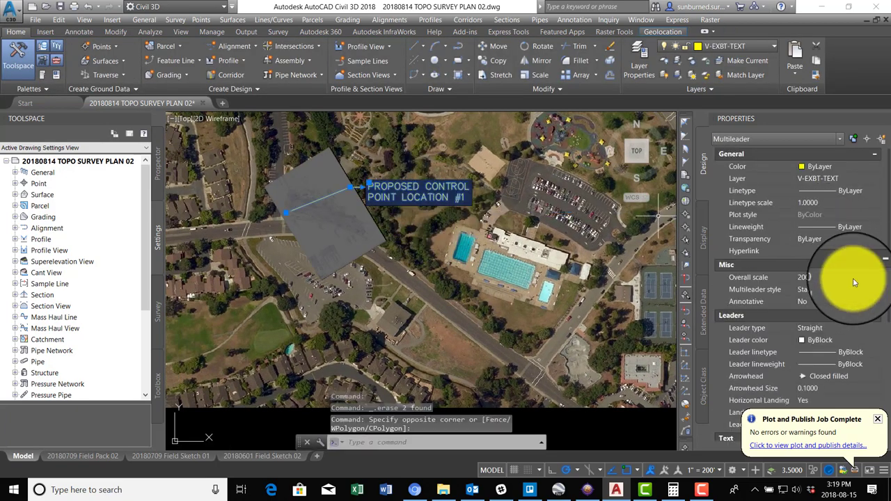
text(20)
key(Return)
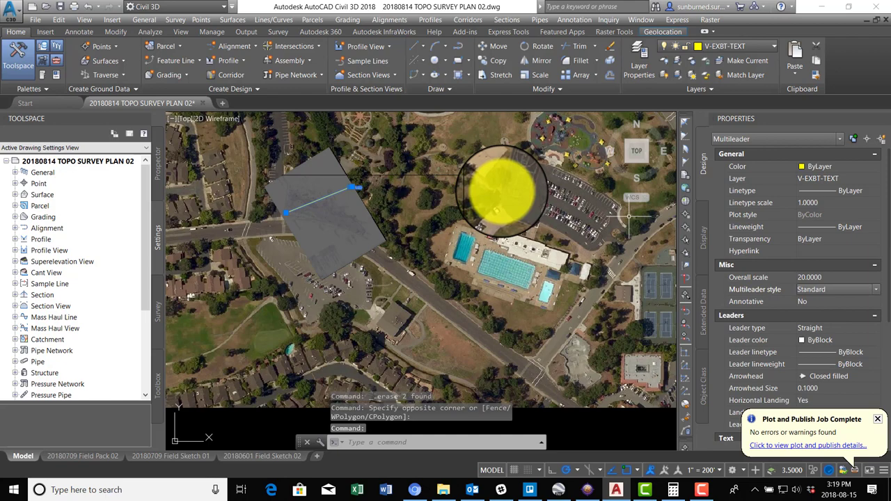
- Move the control point #1 callout text onto the hatched planting area near the southwest corner of the garden plan
scroll(299, 209, up, 3)
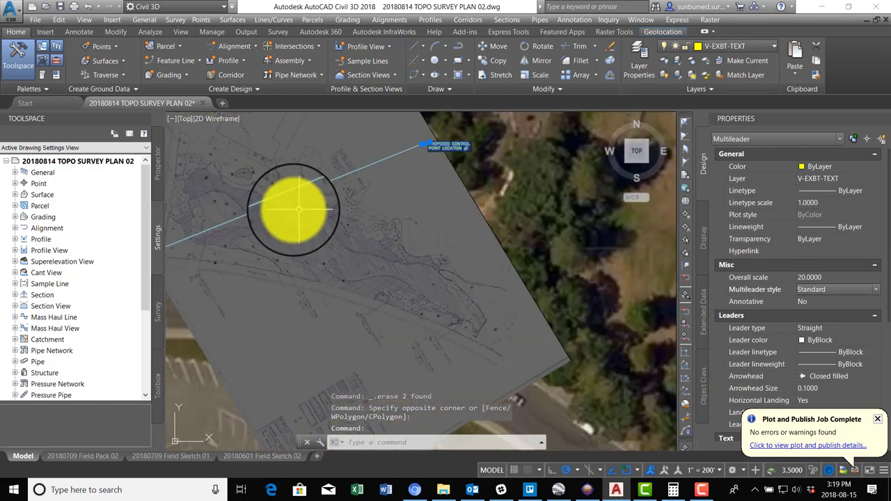
click(429, 143)
middle_drag(223, 239, 469, 313)
scroll(427, 326, up, 2)
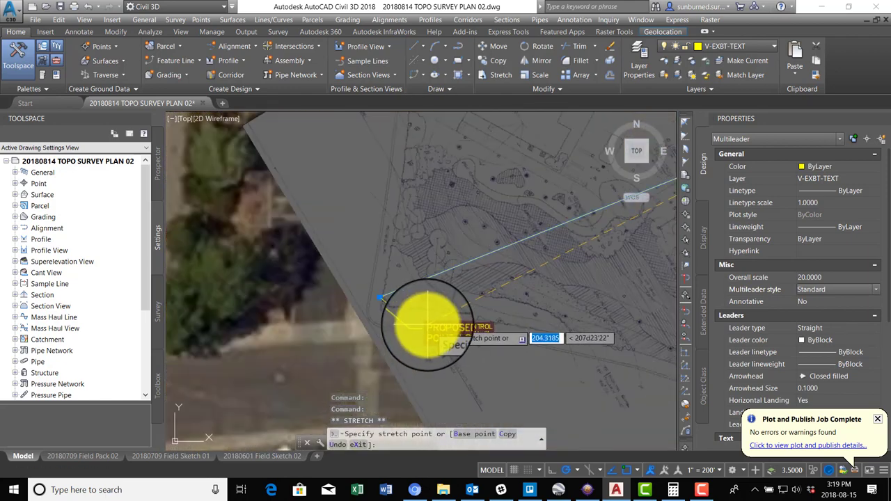
scroll(448, 298, up, 3)
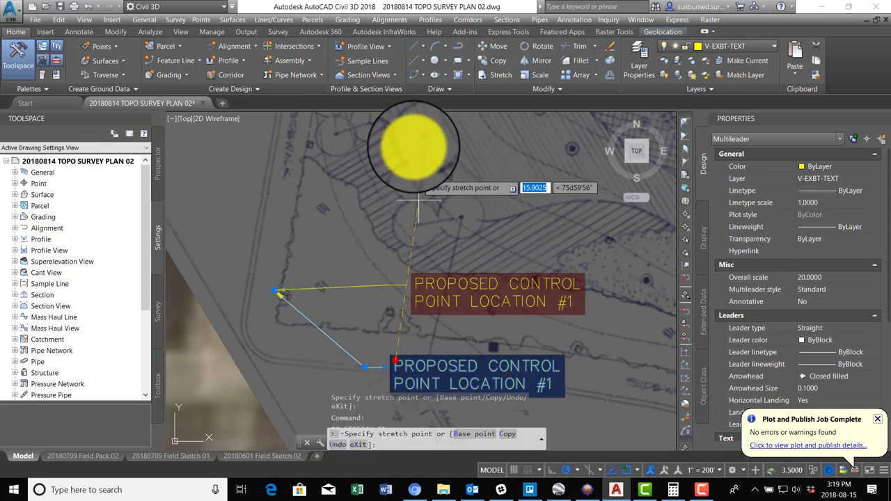
click(424, 153)
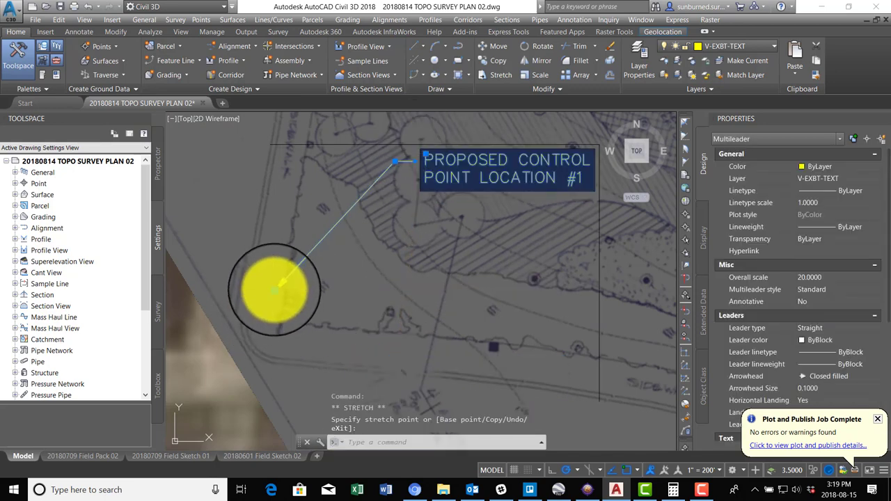
- Stretch the callout's arrowhead north along the western edge of the garden and deselect the multileader
click(275, 288)
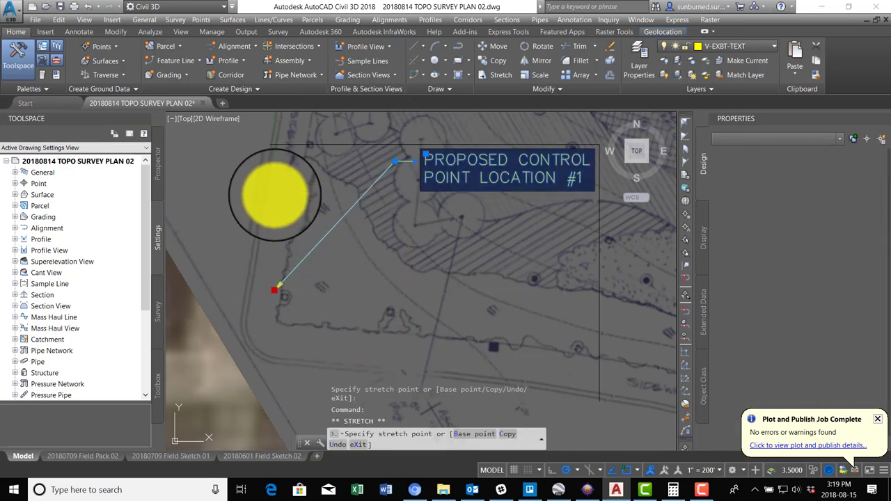
click(275, 194)
middle_drag(473, 258, 432, 255)
key(Escape)
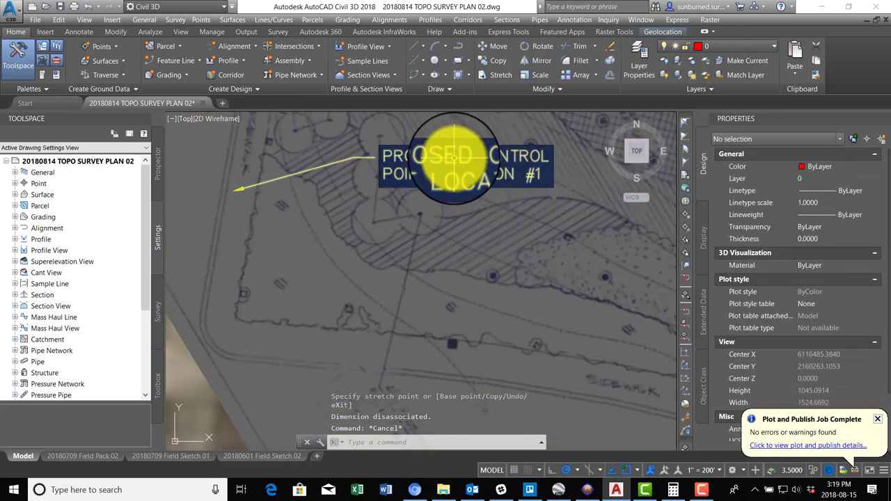
- Replace the callout text with "SURVEY TOP FACE OF CURB AND SIDEWALK ALONG GARDEN BORDER."
click(453, 155)
key(Escape)
double_click(442, 159)
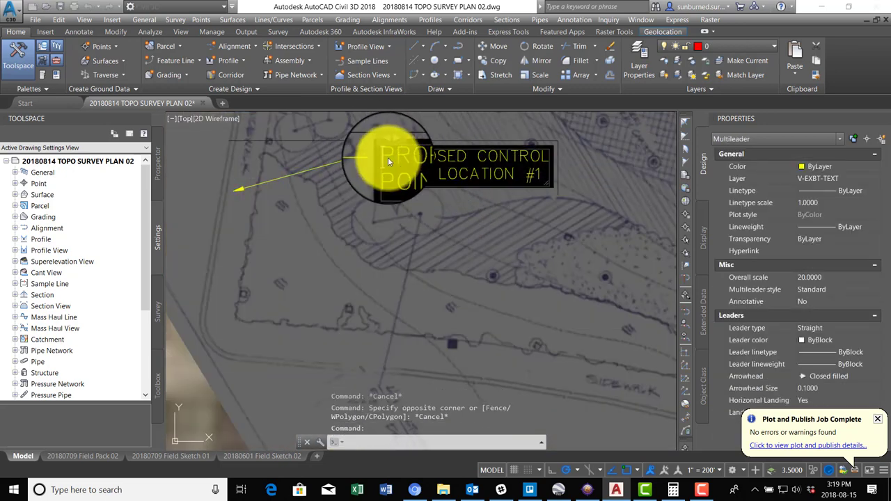
double_click(388, 158)
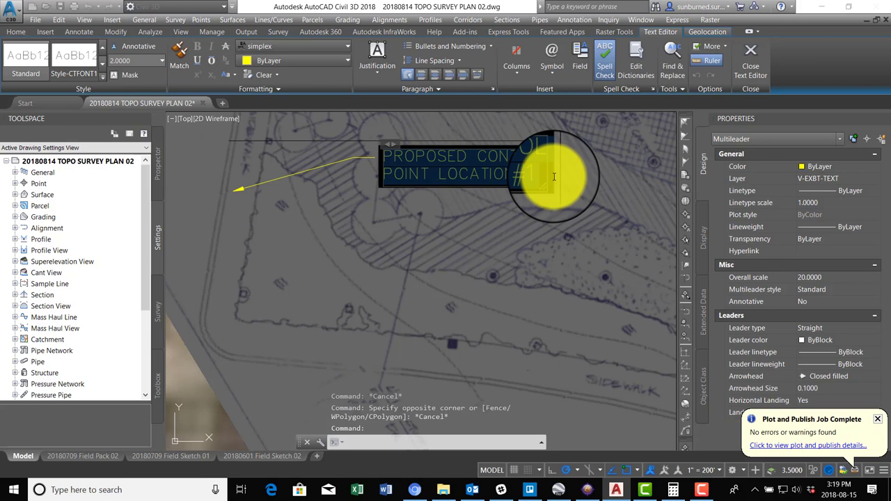
text(SURVEY TOP F)
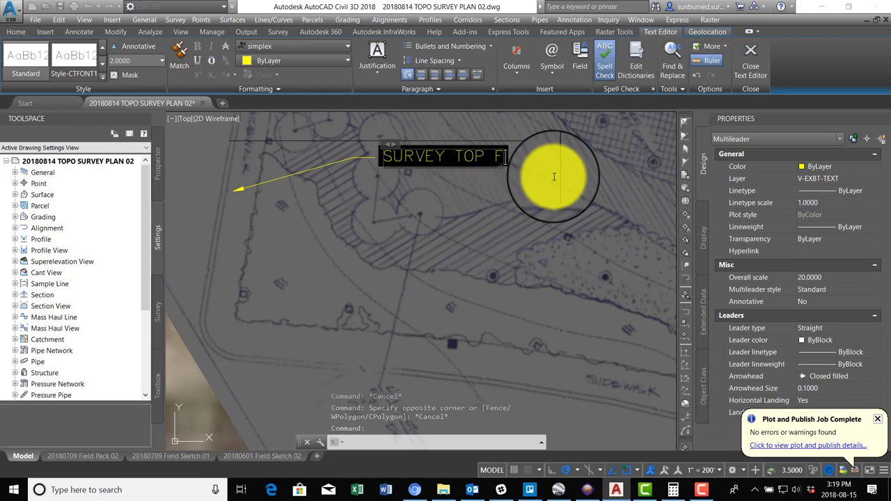
text(ACE OF CURB AND S)
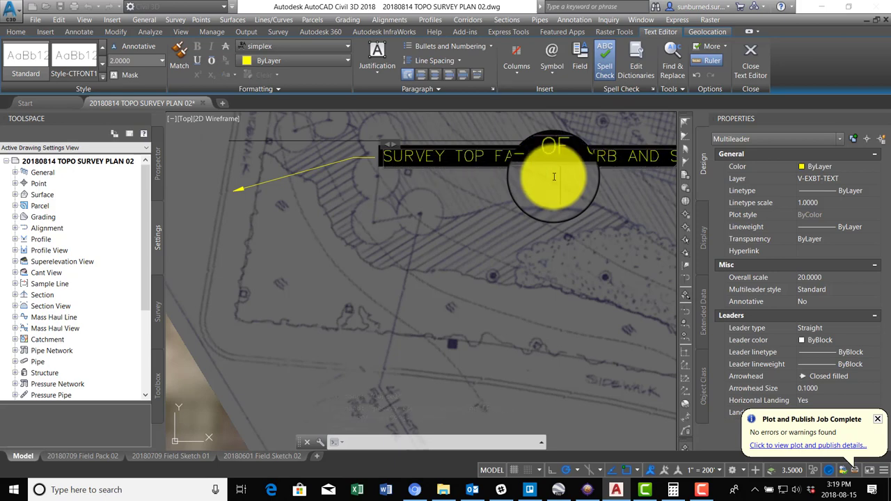
text(IDEWALK ALONG GARDEN)
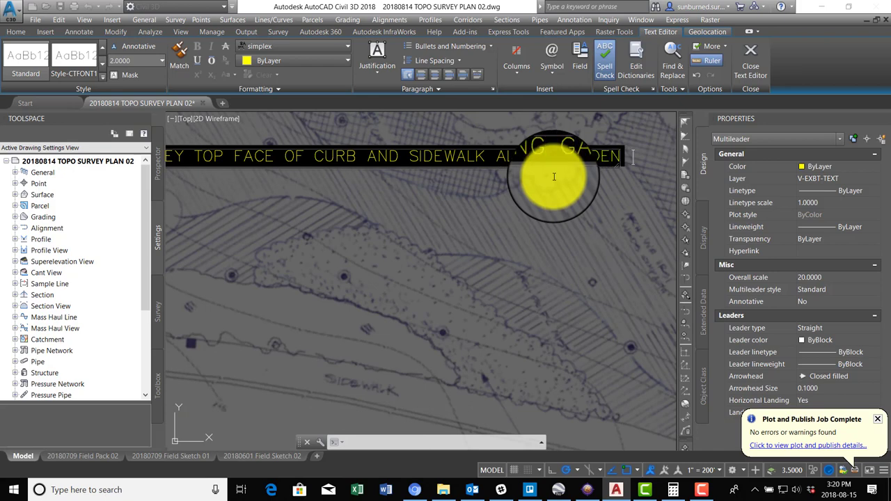
text(RDER.)
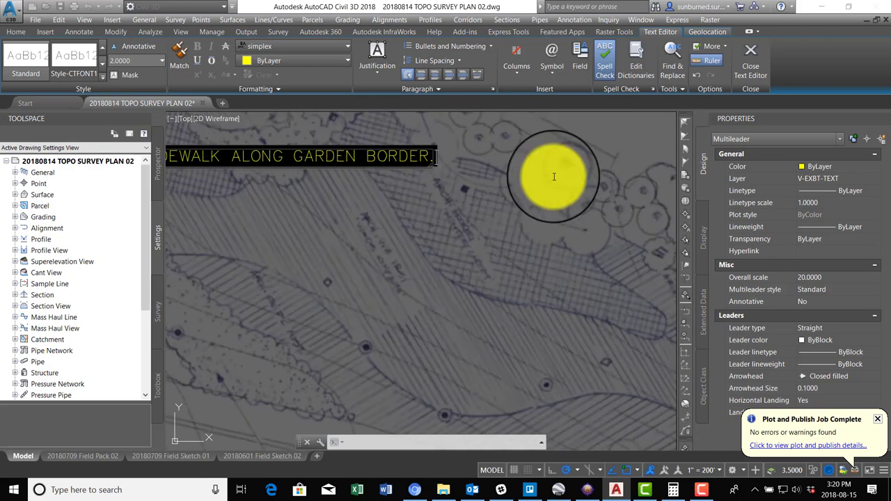
click(384, 254)
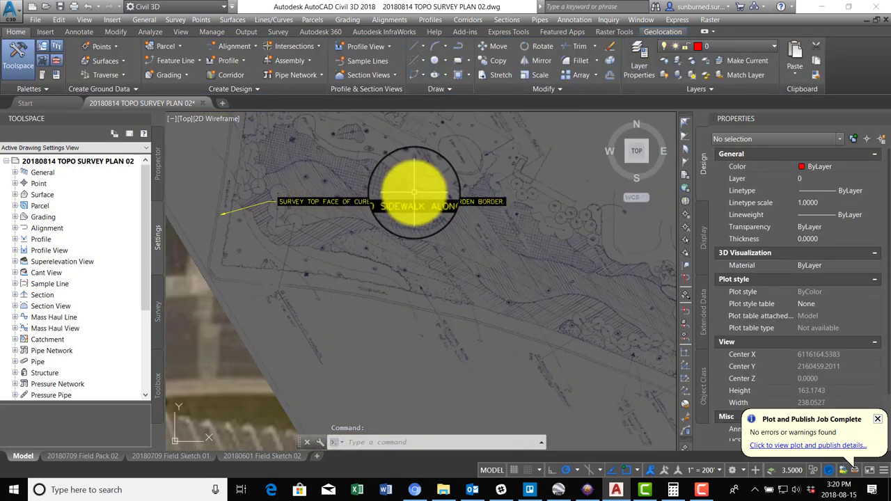
- Wrap the curb and sidewalk callout text onto two lines, breaking after "CURB AND"
click(413, 192)
click(401, 207)
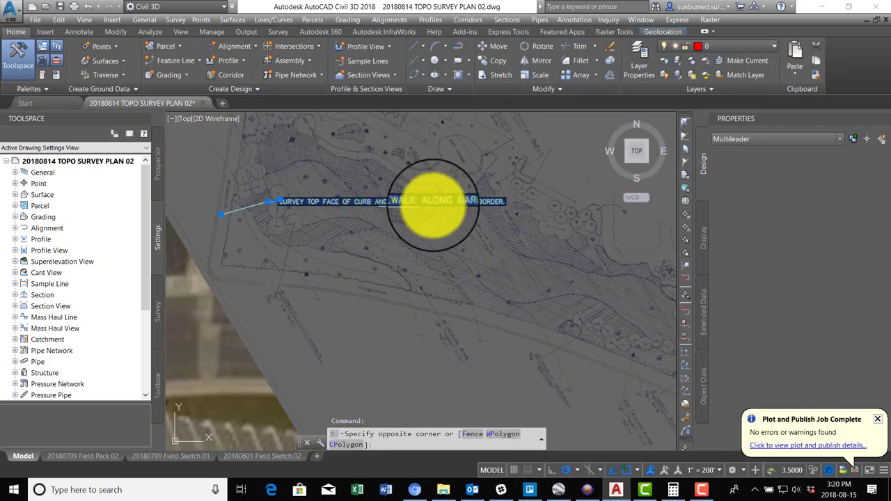
click(489, 206)
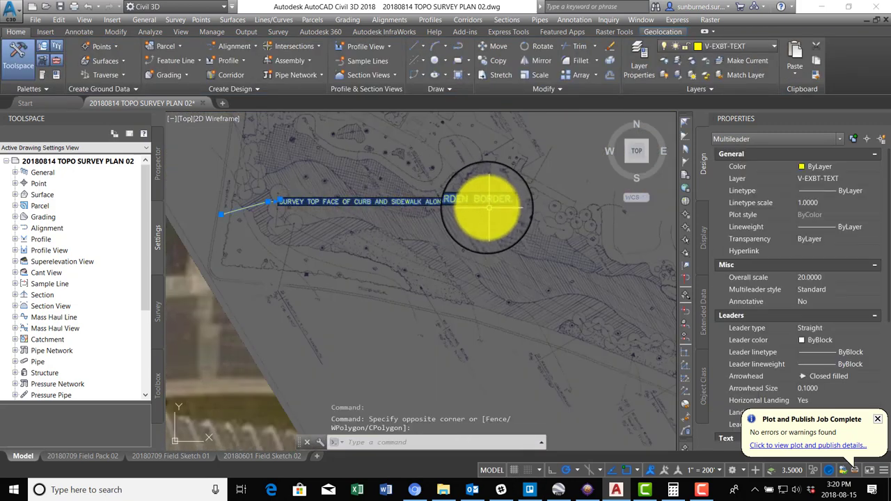
double_click(394, 201)
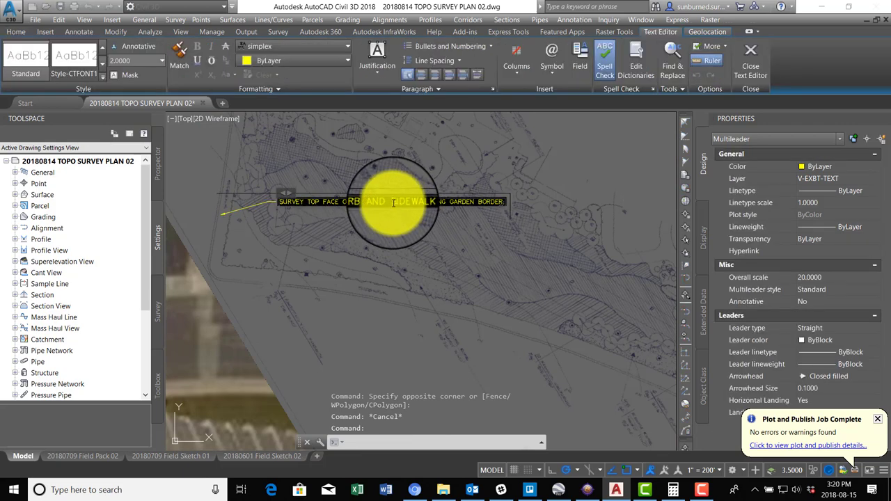
click(413, 246)
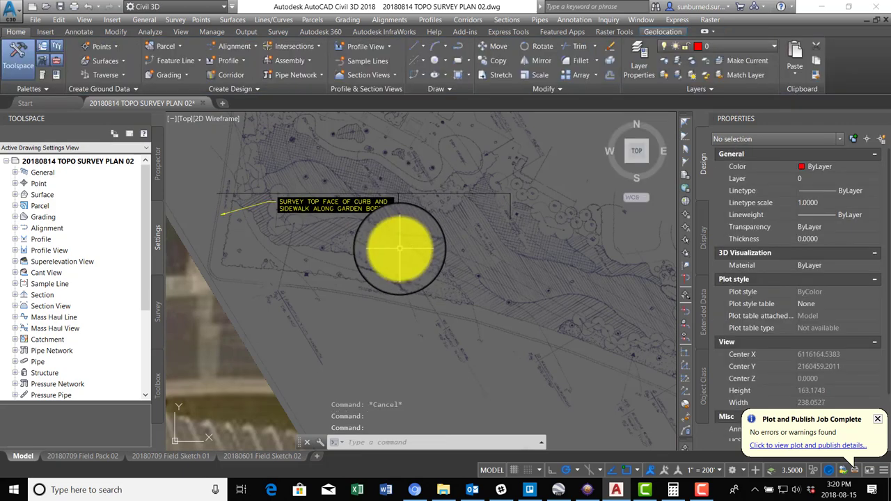
- Copy the curb and sidewalk callout to the garden's southeastern end and to the area north of the original callout
text(co)
key(Return)
click(339, 201)
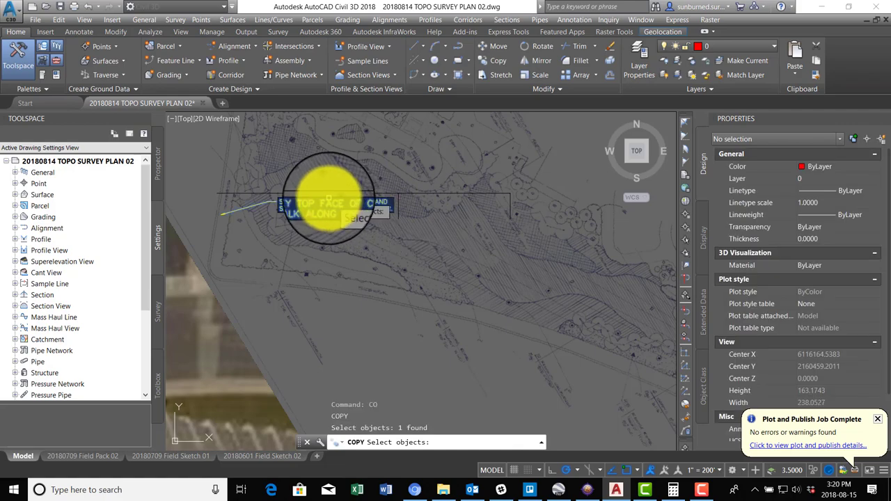
key(Return)
click(338, 202)
middle_drag(517, 299, 423, 253)
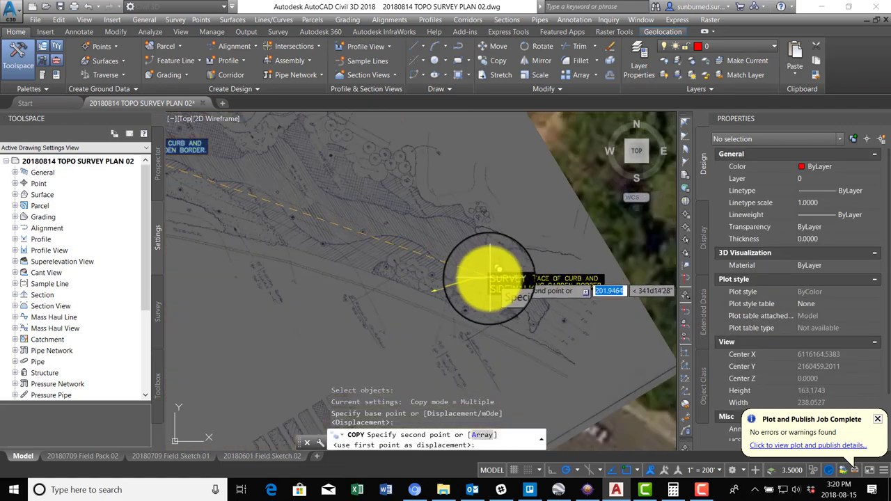
click(490, 279)
mouse_move(368, 194)
middle_down()
mouse_move(619, 334)
mouse_move(672, 390)
middle_up()
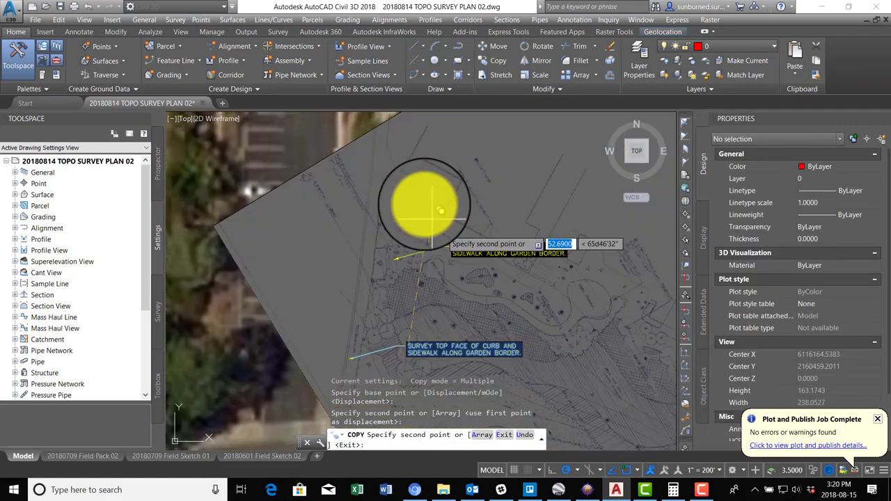
click(443, 182)
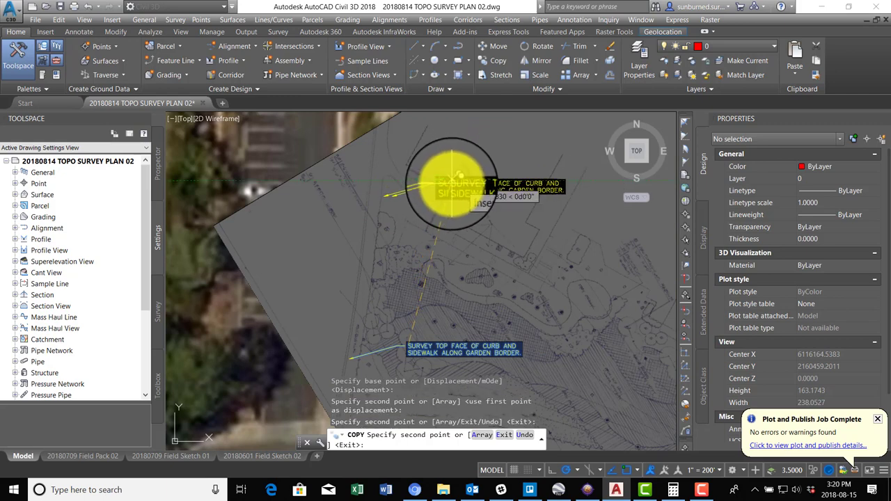
- Finish copying and move the northern curb callout's text farther north, leaving its arrowhead in place
key(Escape)
click(444, 183)
click(443, 183)
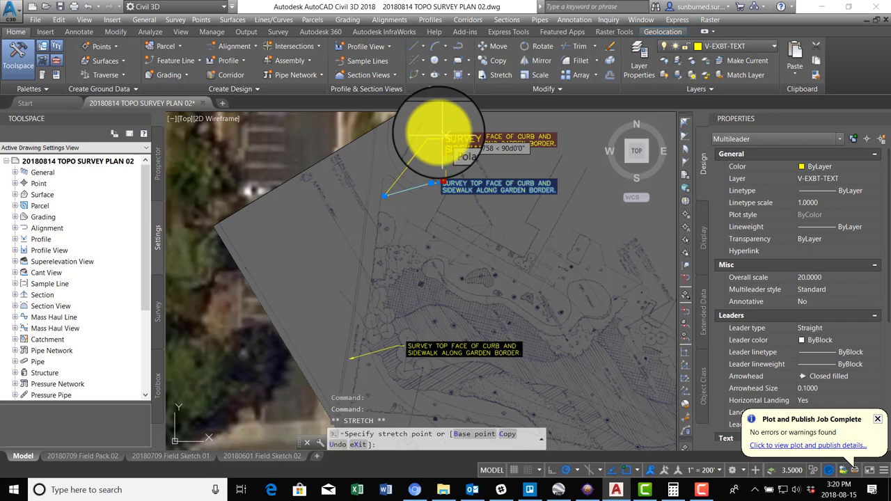
click(474, 231)
key(Escape)
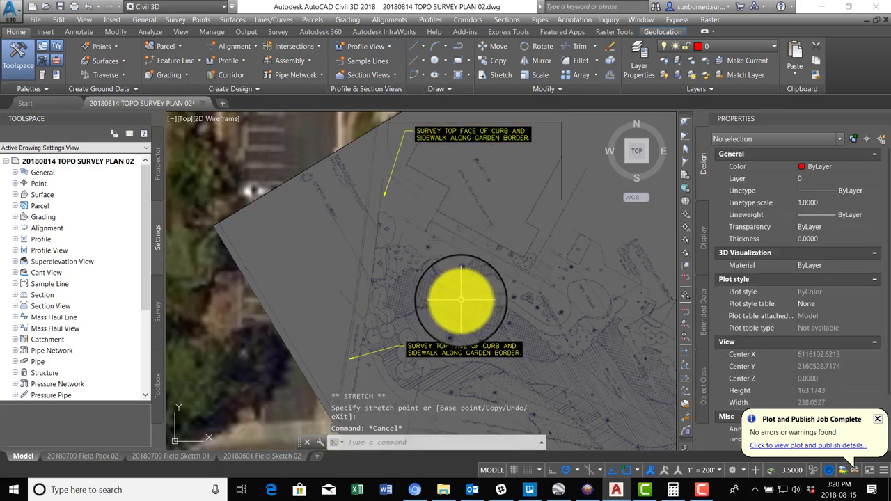
- Copy the western curb and sidewalk callout to the area northeast of the garden, beside the building outline
text(CO)
key(Return)
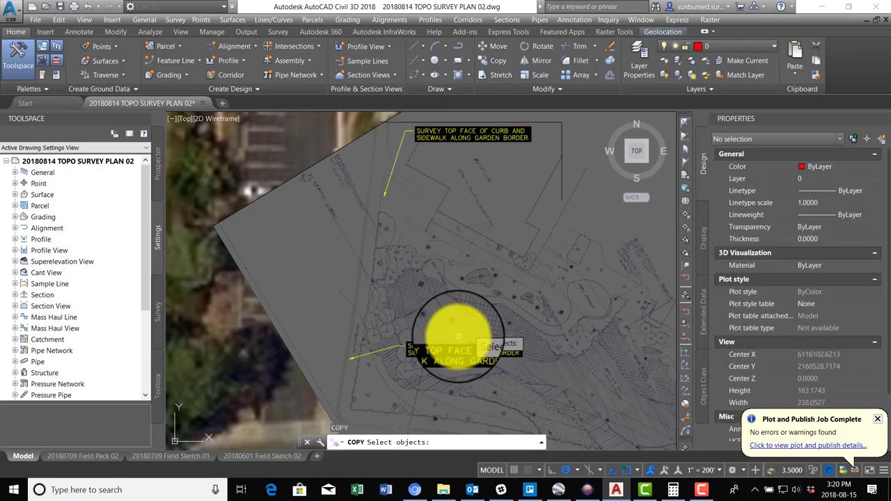
click(453, 344)
key(Return)
click(408, 345)
scroll(552, 176, up, 2)
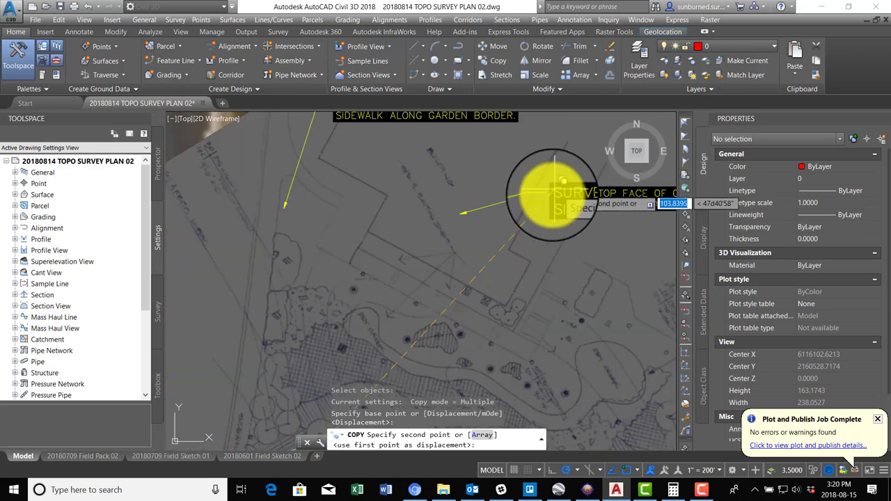
click(547, 201)
key(Escape)
- Stretch the new callout's arrowhead southwest to the south face of the building outline
click(462, 223)
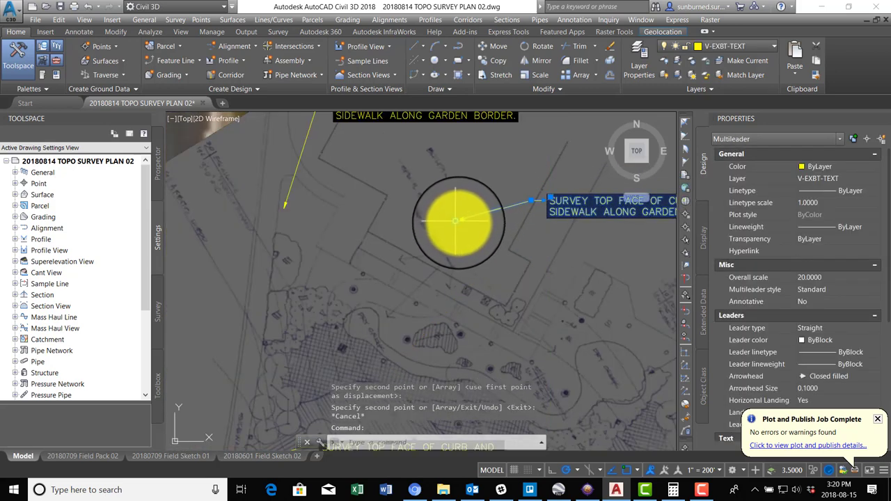
click(456, 221)
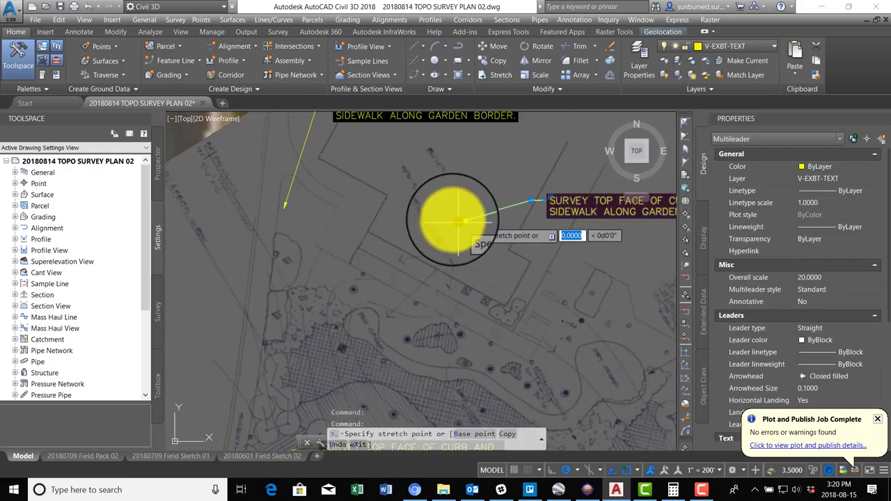
click(409, 252)
middle_drag(593, 267, 511, 266)
key(Escape)
- Change the building callout's text to "SURVEY BUILDING CORNERS ALONG SOUTH FACE OF BUILDING."
click(542, 201)
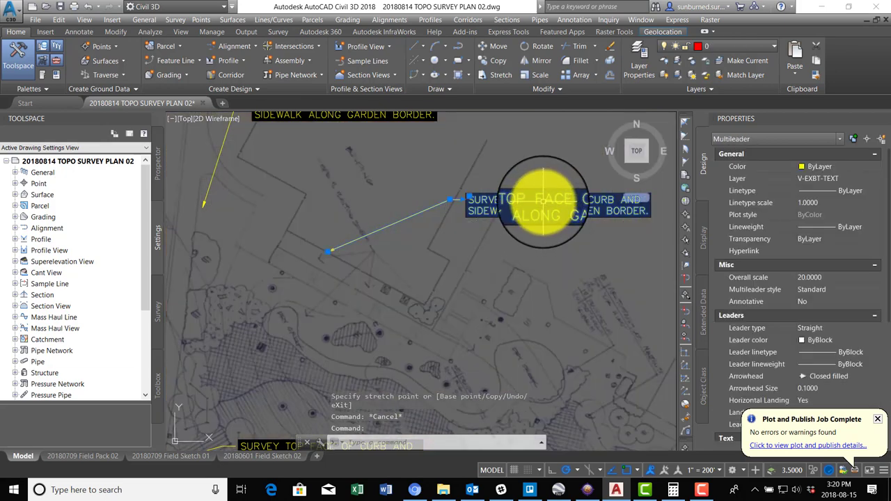
key(Escape)
click(516, 201)
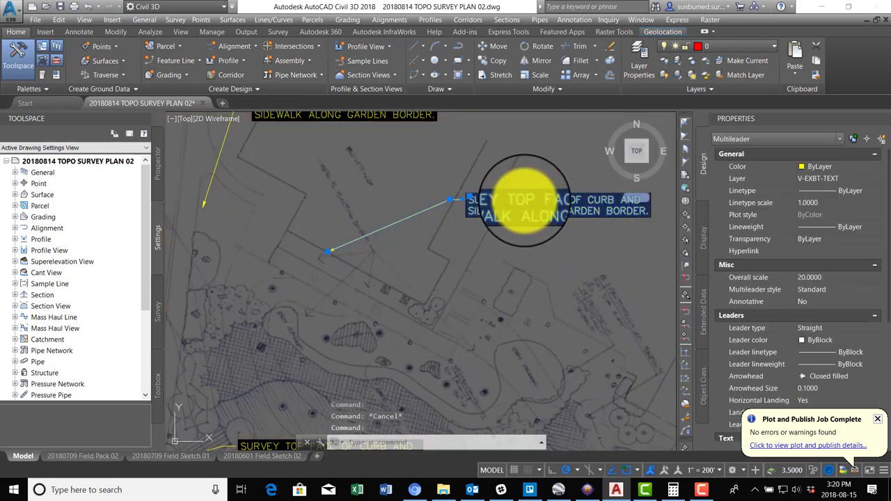
double_click(519, 199)
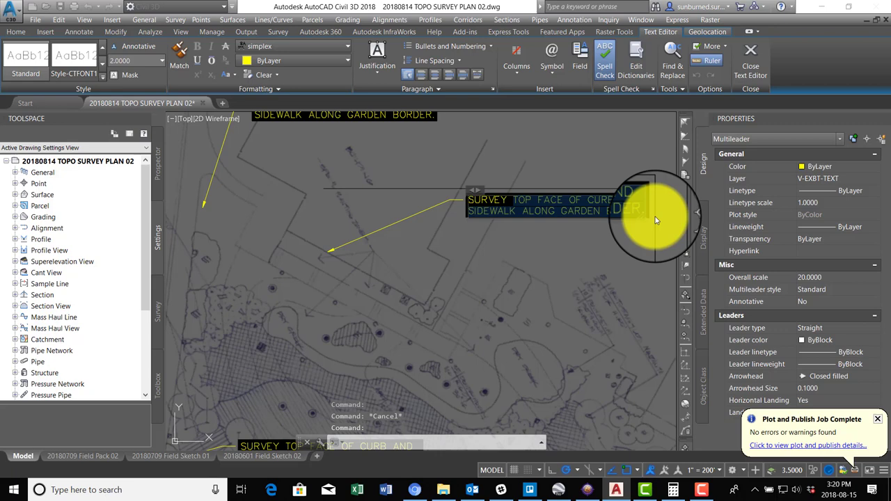
text(BUILDING COR)
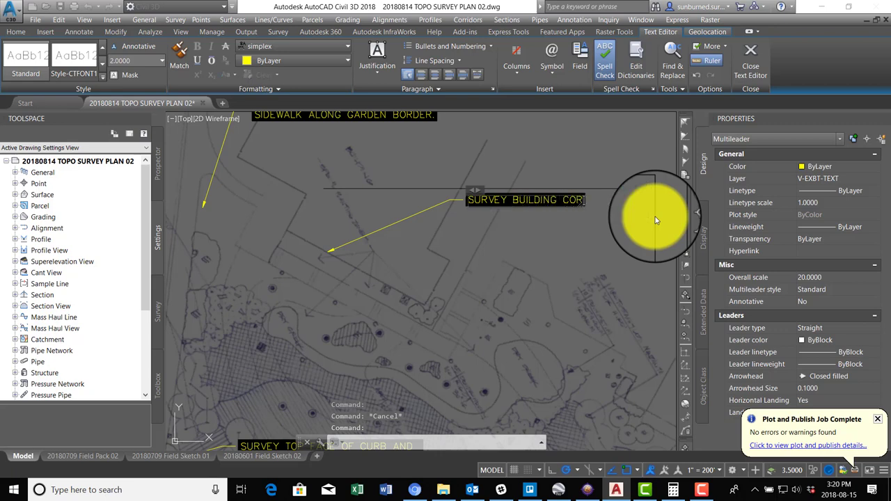
text(NERS ALONG SOUTH)
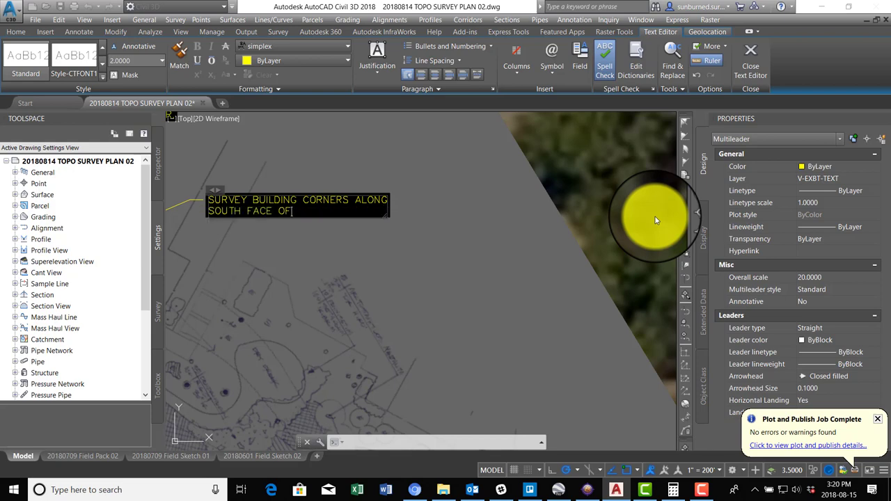
text(FACE OF BUILDING.)
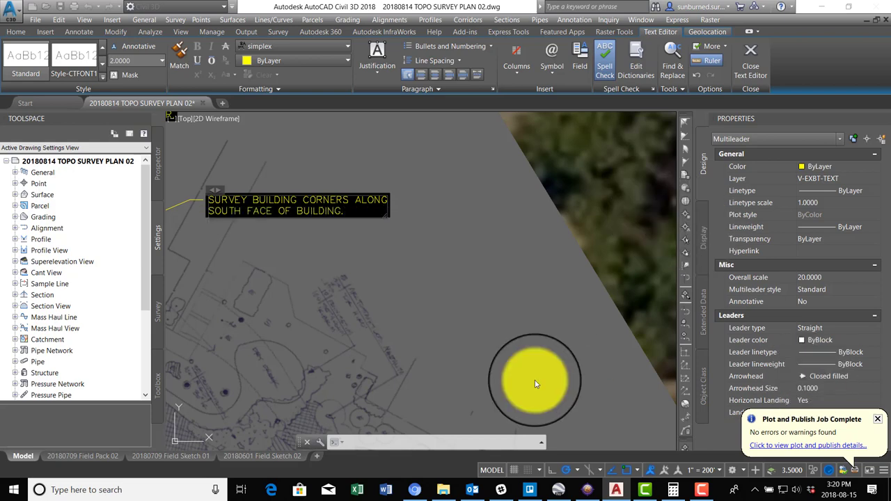
click(400, 339)
- Copy the western curb callout to the garden path south of the building and delete the stray extra copy west of the garden
mouse_move(308, 288)
middle_down()
mouse_move(345, 274)
mouse_move(531, 271)
mouse_move(560, 284)
middle_up()
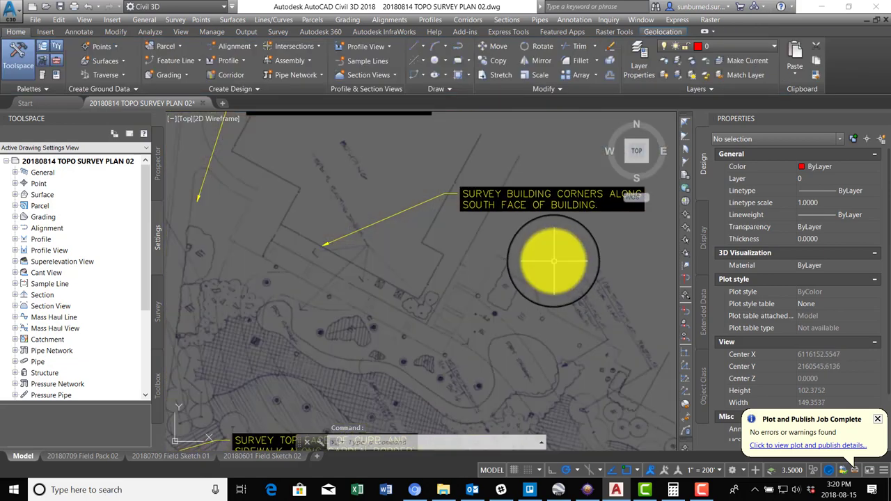
scroll(553, 262, down, 1)
mouse_move(506, 316)
middle_down()
mouse_move(471, 227)
mouse_move(474, 236)
middle_up()
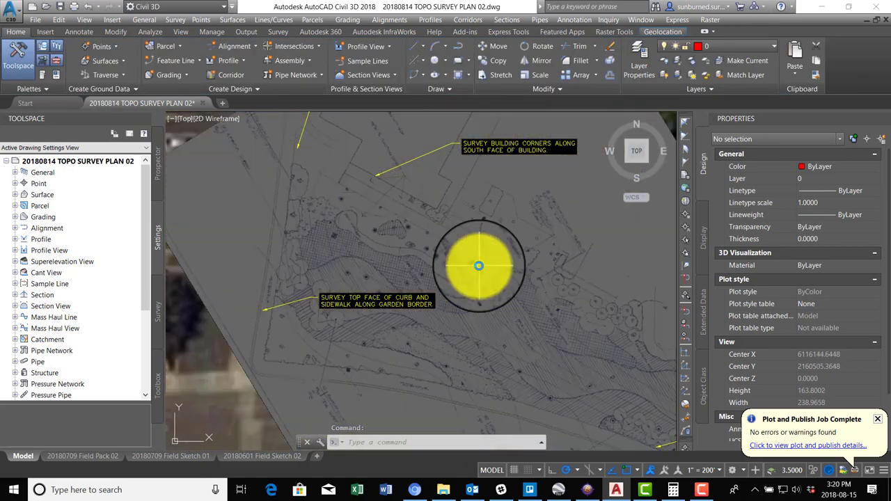
text(co)
key(Return)
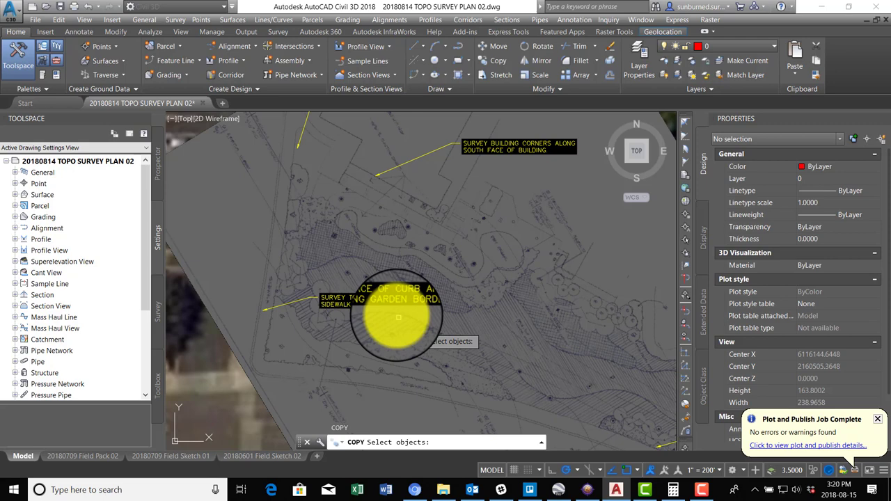
click(388, 306)
key(Return)
click(387, 296)
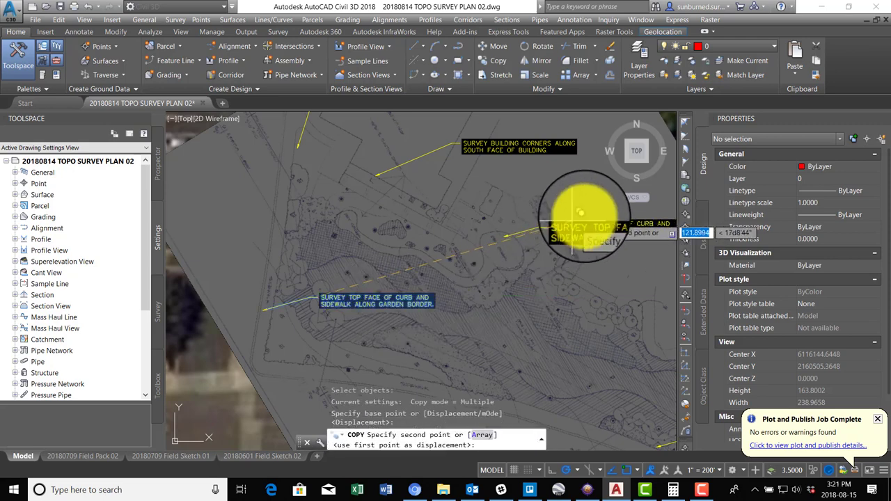
click(511, 209)
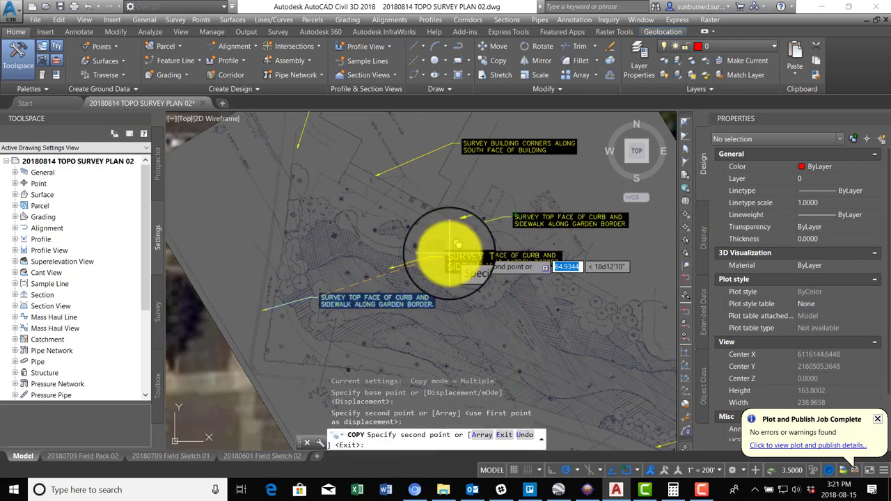
key(Return)
click(254, 236)
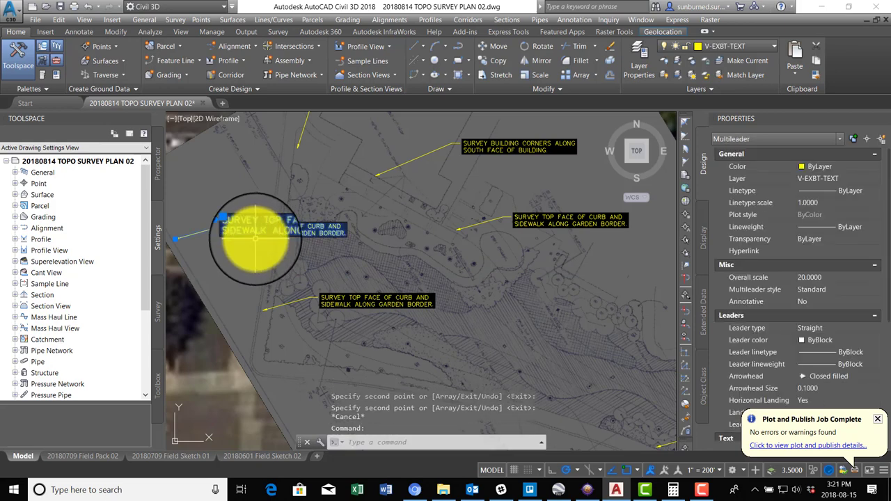
key(Delete)
- Replace the path callout's text with "SURVEY ALL CORNERS AND EDGES OF GARDEN PATH/SIDEWALK."
double_click(535, 220)
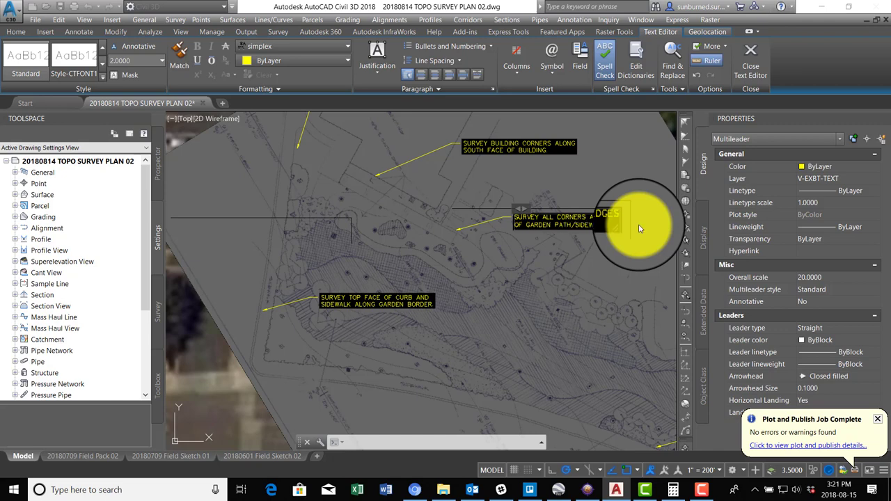
click(565, 283)
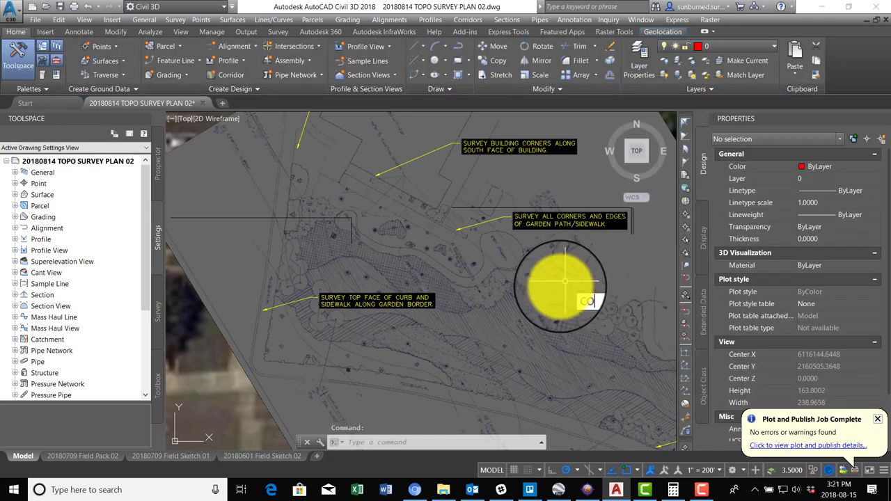
- Copy the garden path callout to the open area northwest of the garden
text(CO)
key(Return)
key(Return)
click(543, 219)
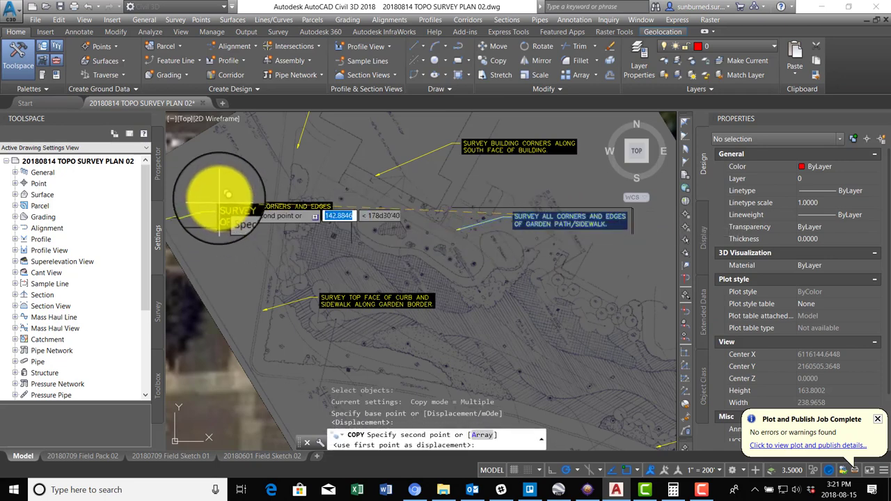
click(240, 182)
key(Escape)
- Stretch the copied path callout's arrowhead east to the garden path and shift its text south beside the garden's western edge
click(219, 195)
middle_drag(217, 210, 338, 216)
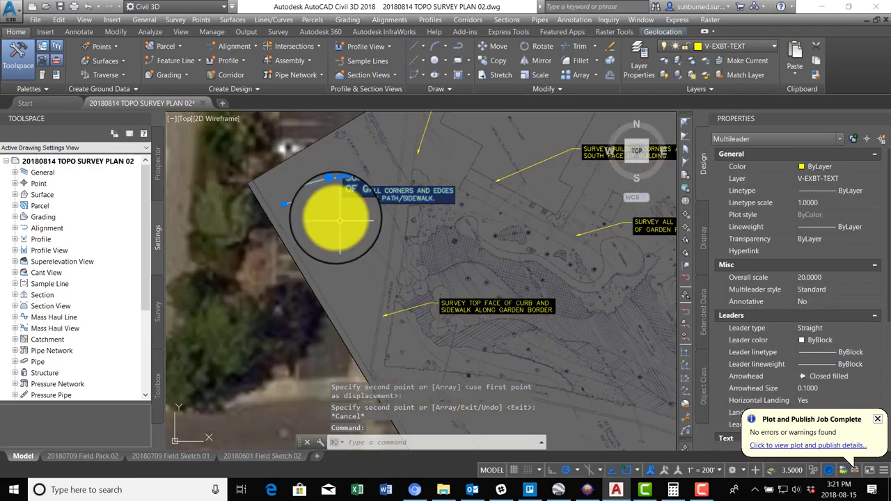
click(285, 203)
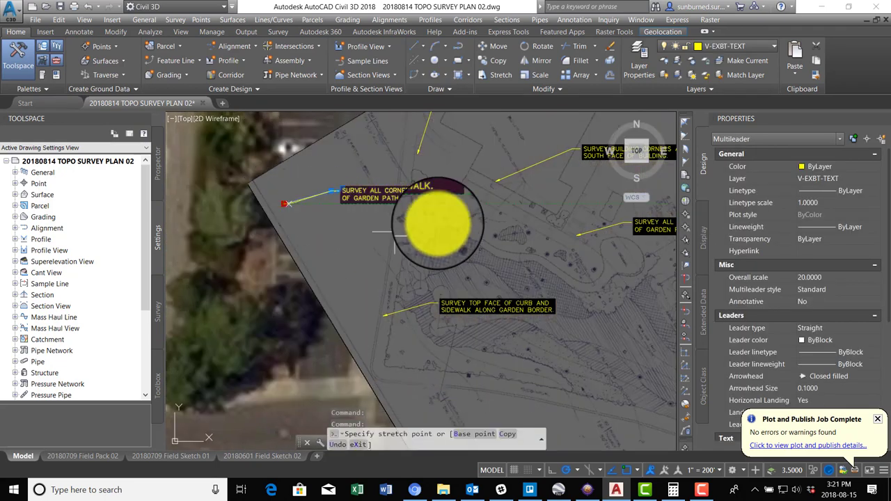
click(493, 204)
scroll(420, 196, up, 2)
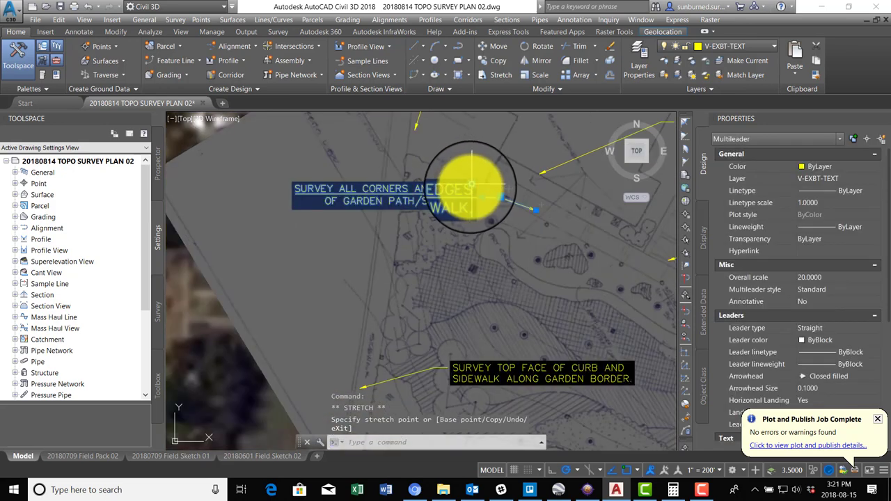
click(439, 240)
middle_drag(541, 301, 462, 293)
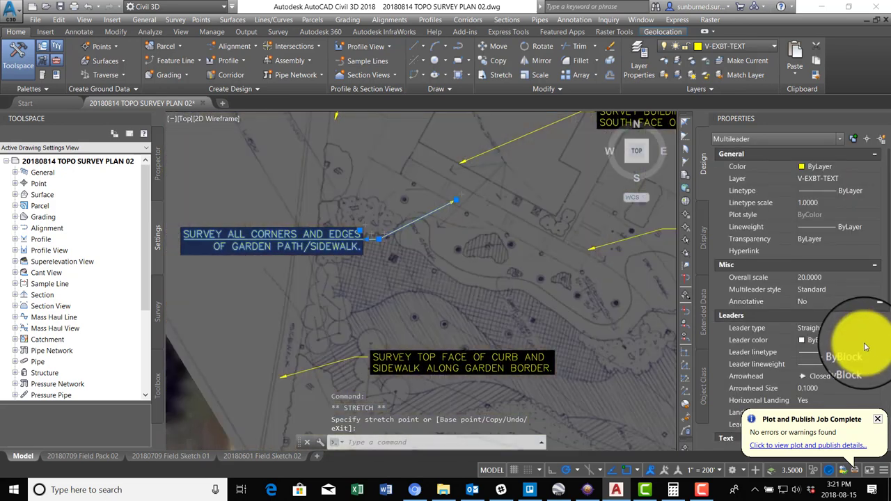
- Set the western path callout's right attachment to Middle of top line, dismiss the plot notification, and deselect the callout
scroll(865, 346, down, 5)
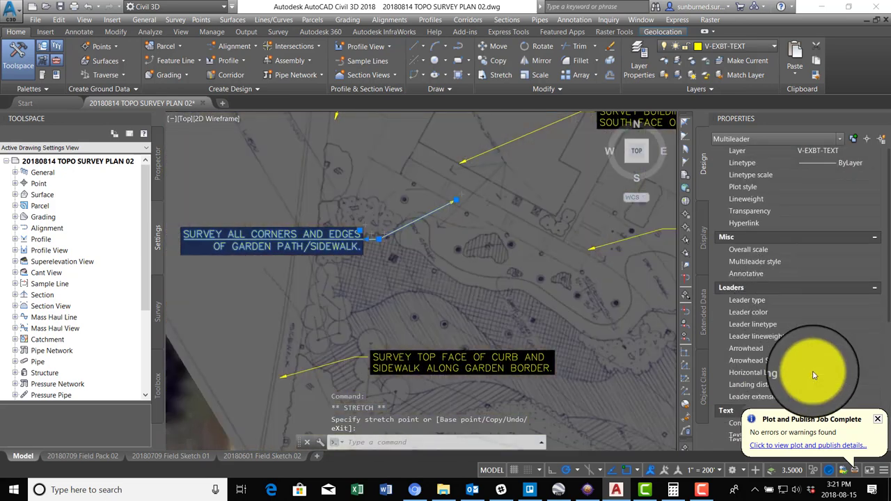
click(879, 422)
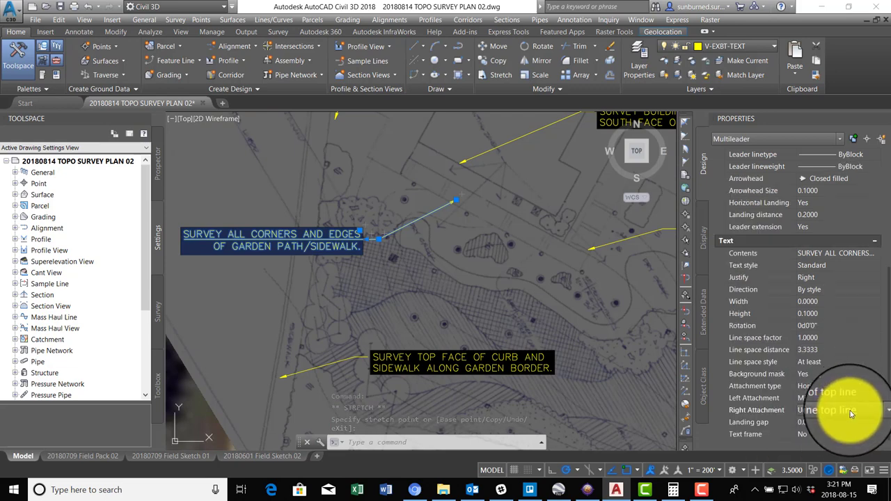
click(835, 410)
click(820, 331)
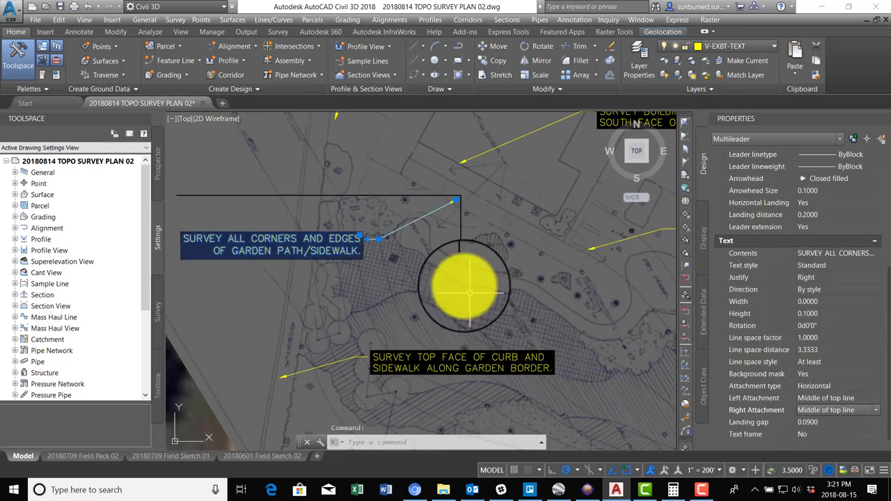
key(Escape)
- Copy the eastern garden path callout southeast, just east of the path's rounded end
scroll(460, 251, down, 2)
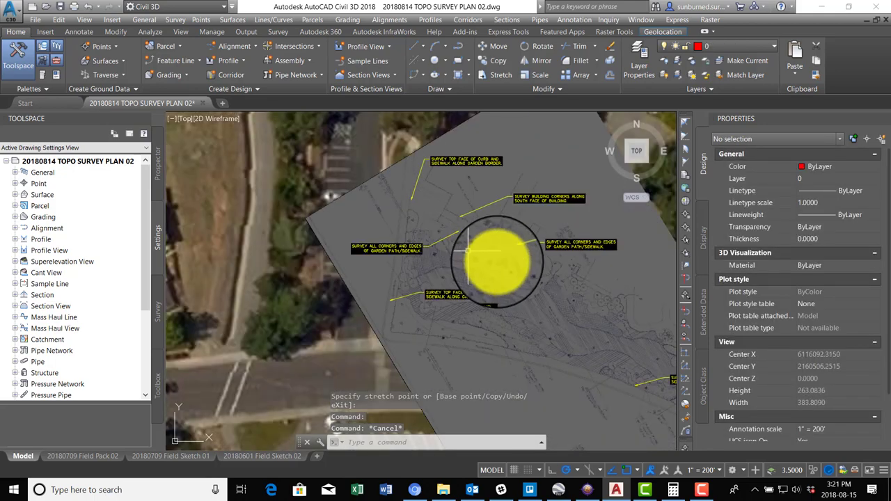
middle_drag(496, 263, 466, 246)
middle_drag(551, 348, 551, 348)
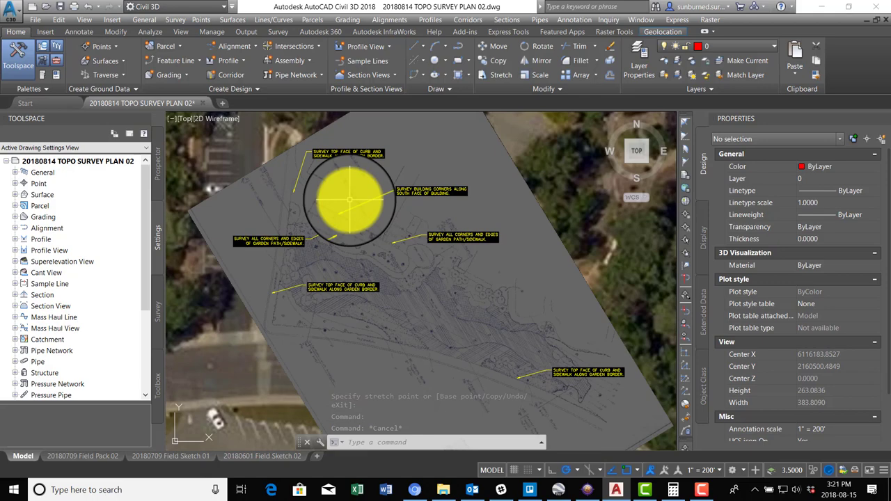
scroll(423, 266, up, 3)
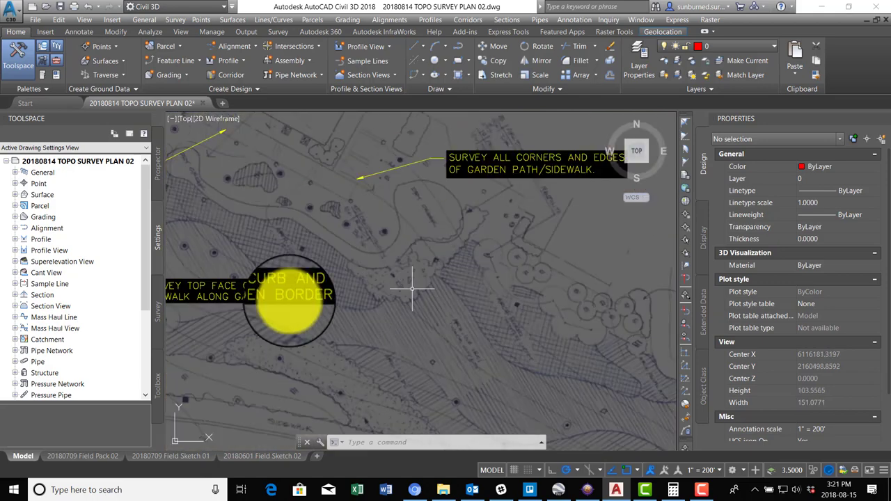
scroll(313, 278, down, 1)
scroll(326, 254, down, 2)
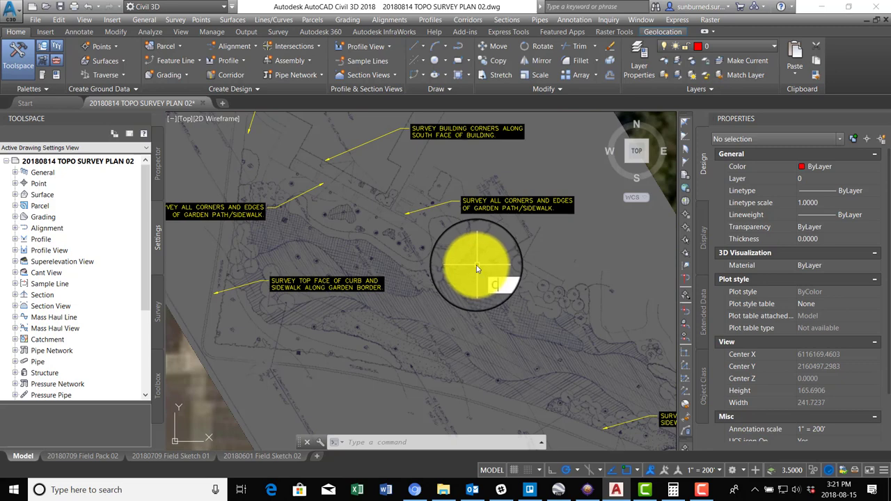
text(o)
key(Return)
key(Return)
click(471, 196)
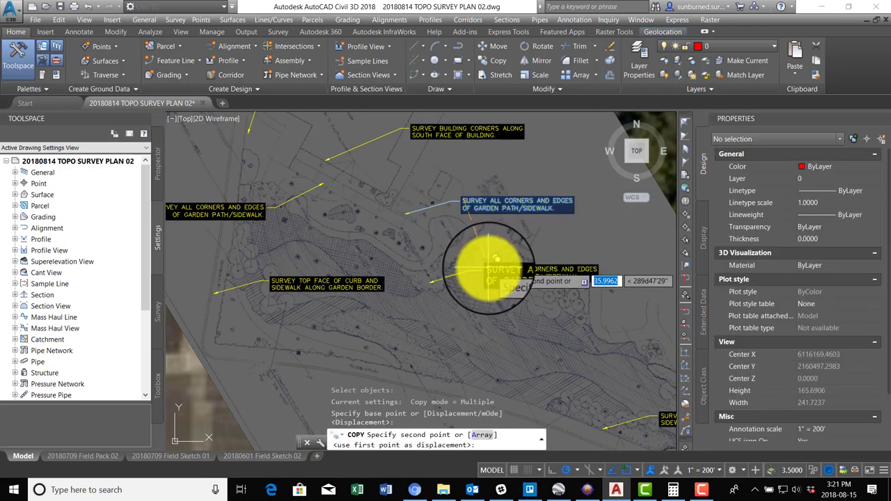
key(Escape)
- Place the copied garden path callout and stretch its arrowhead north to the edge of the creek bed near the path's rounded end
click(455, 275)
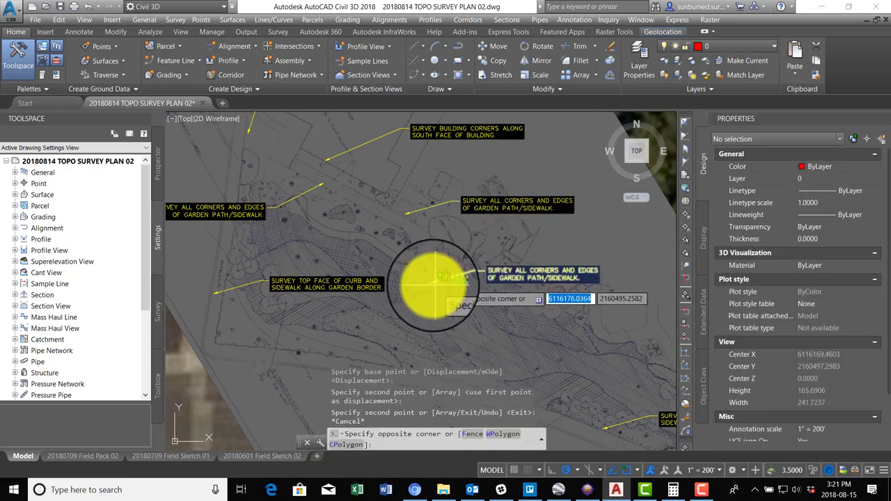
click(432, 286)
click(431, 282)
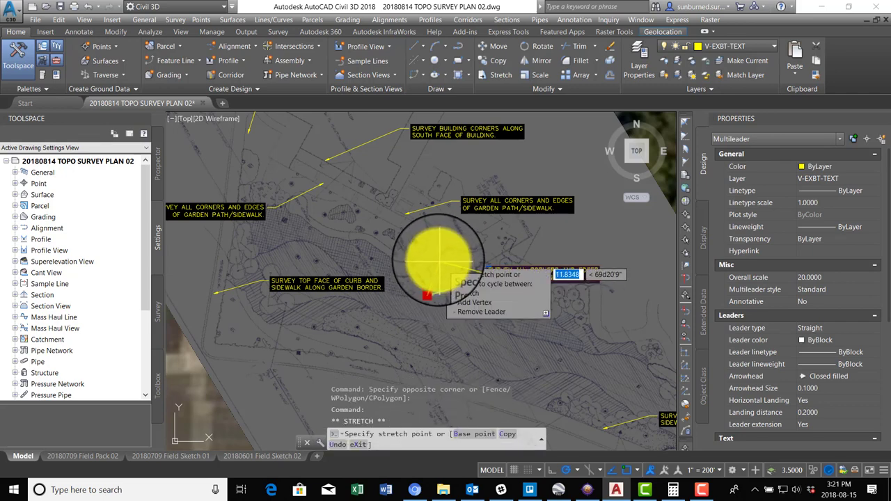
click(437, 260)
key(Escape)
- Replace the copied callout's text with "SURVEY EDGE AND FLOWLINE OF GARDEN CREEK BED."
double_click(511, 272)
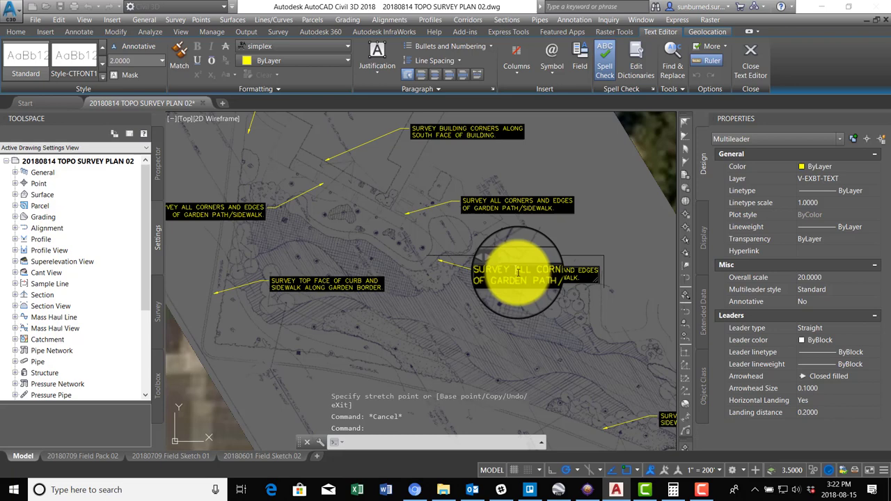
drag(517, 272, 577, 279)
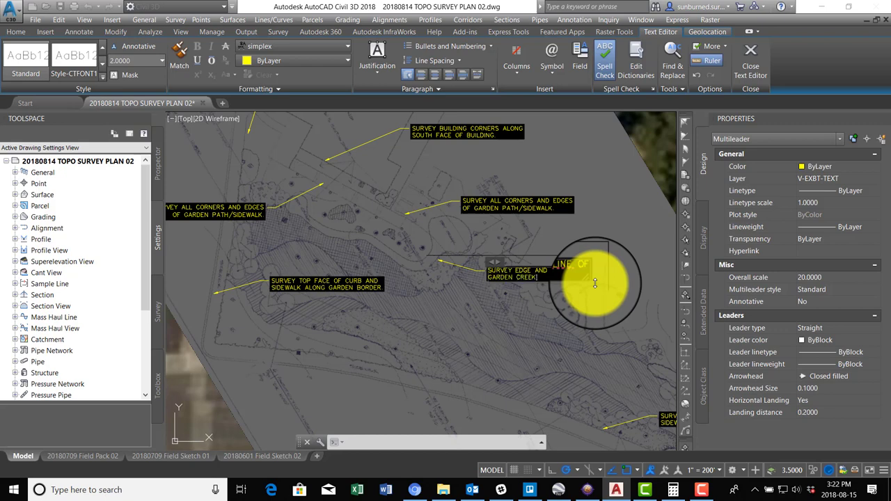
click(576, 317)
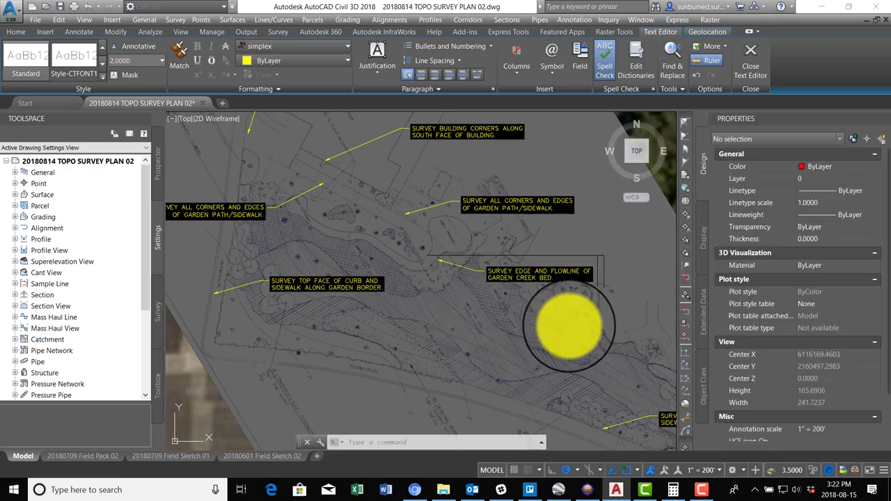
- Check how the callouts fit within the viewport of the 20180709 Field Pack 02 layout
scroll(466, 272, down, 5)
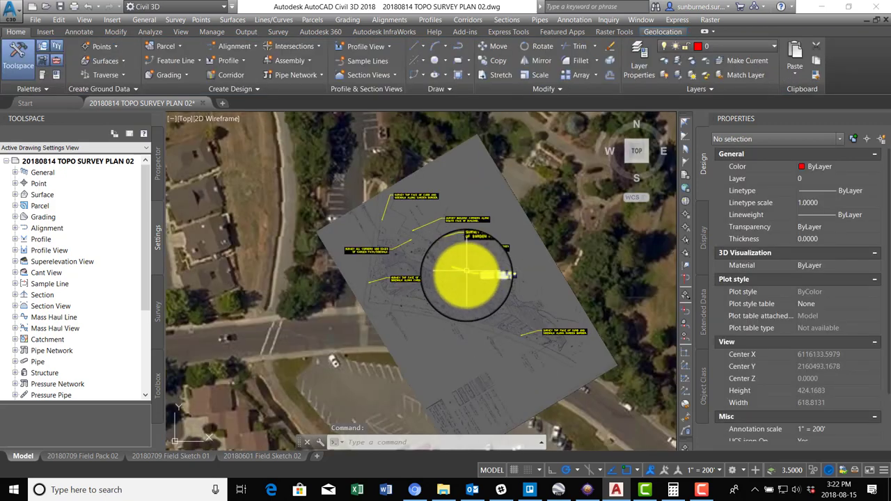
click(103, 456)
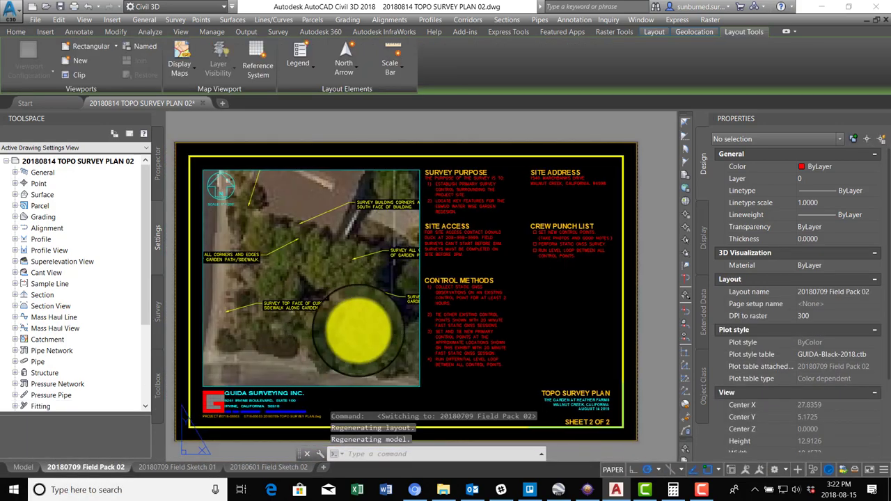
middle_drag(359, 330, 382, 324)
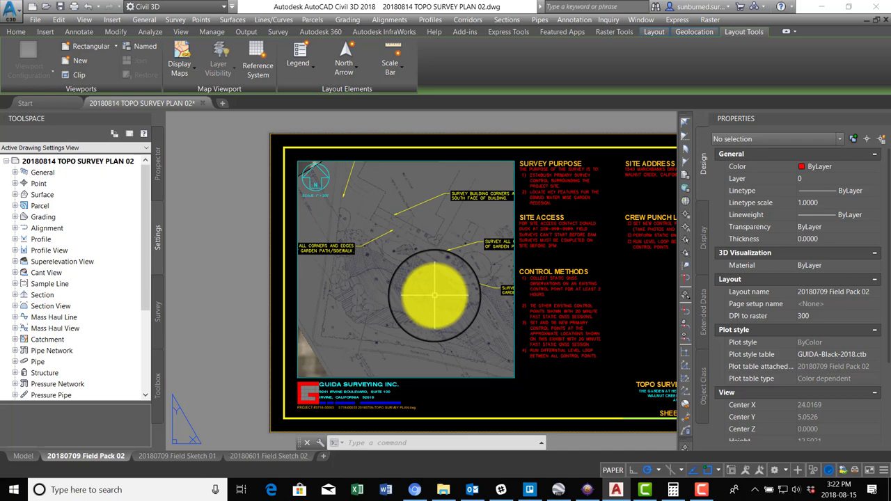
- Return to model space and shift the western garden path callout's text east, closer to its arrowhead
click(19, 458)
scroll(453, 248, up, 3)
click(275, 240)
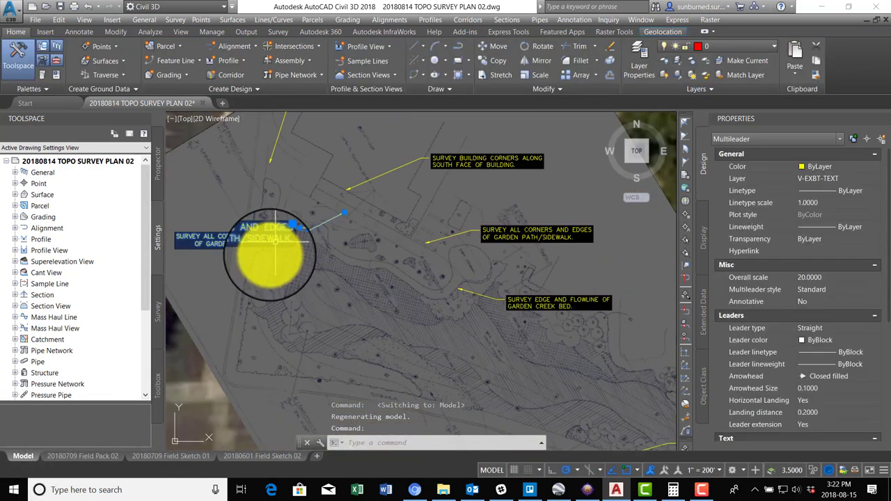
click(292, 226)
scroll(320, 229, up, 3)
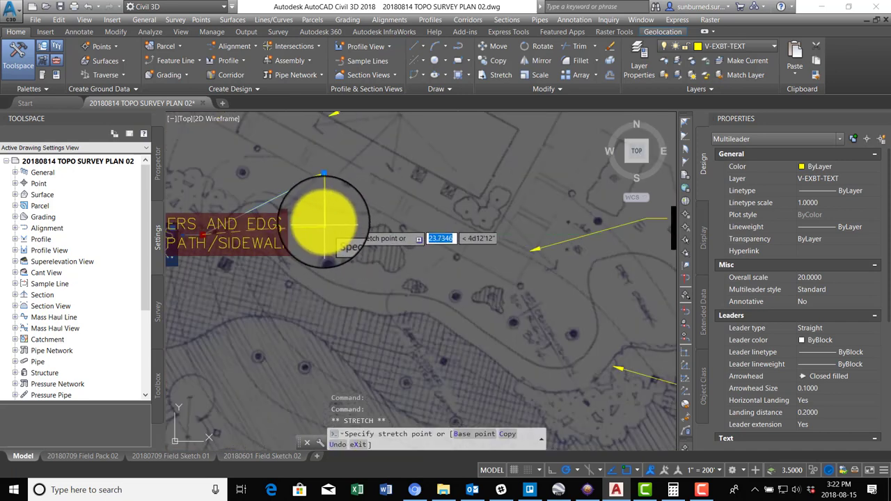
click(309, 221)
scroll(348, 218, down, 3)
scroll(323, 174, up, 1)
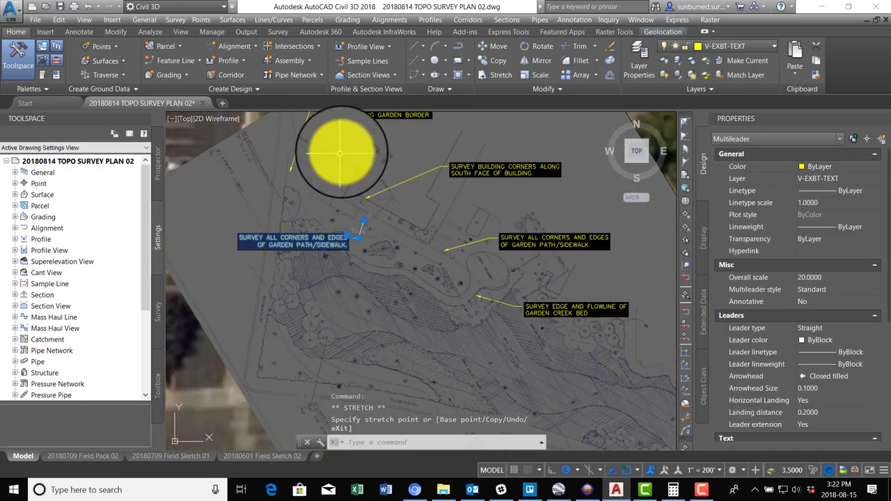
- Delete the western garden path callout together with the northernmost curb and sidewalk callout
click(351, 115)
middle_drag(354, 171, 336, 197)
key(Delete)
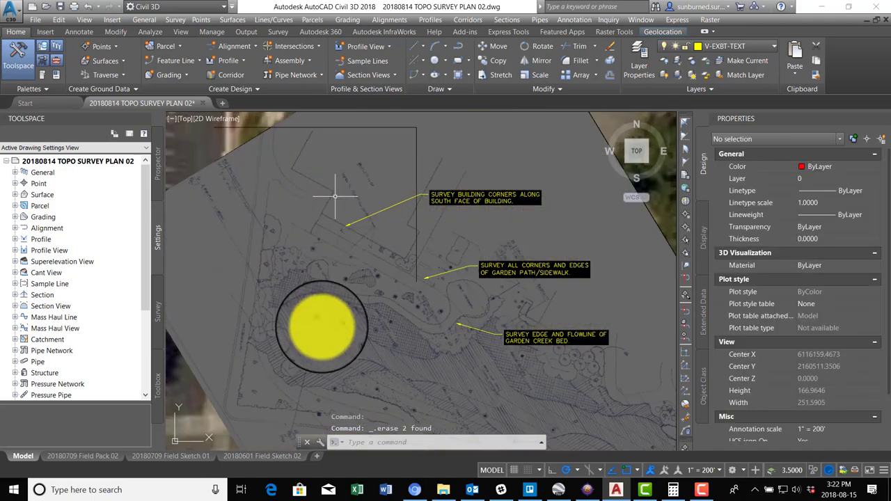
- Bring the western curb and sidewalk callout to the front of the display order and deselect it
middle_drag(322, 324, 322, 256)
click(311, 276)
right_click(313, 276)
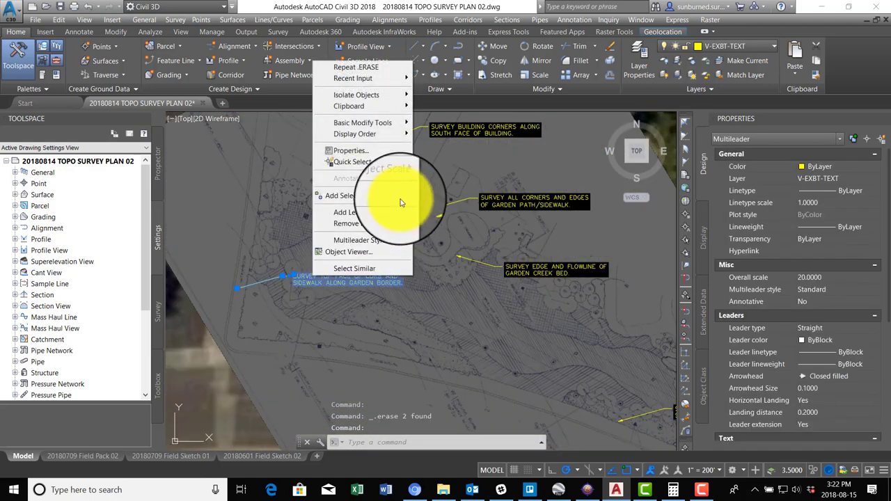
mouse_move(396, 141)
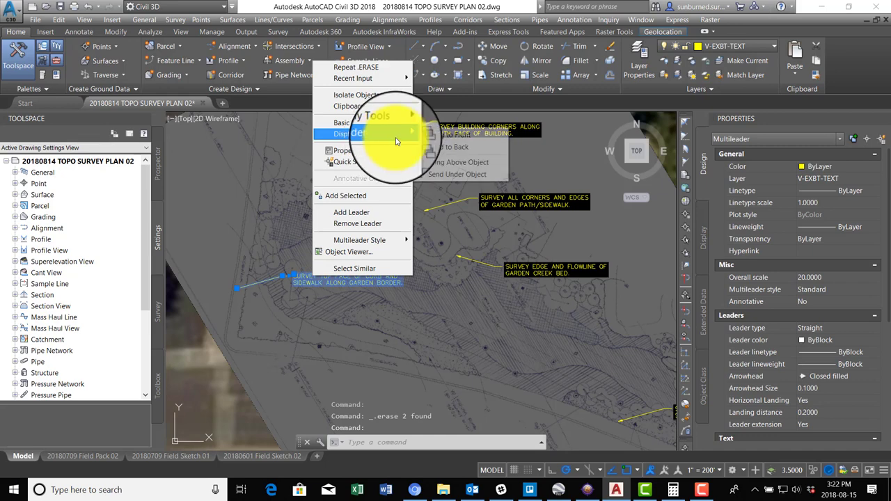
click(459, 133)
key(Escape)
click(339, 281)
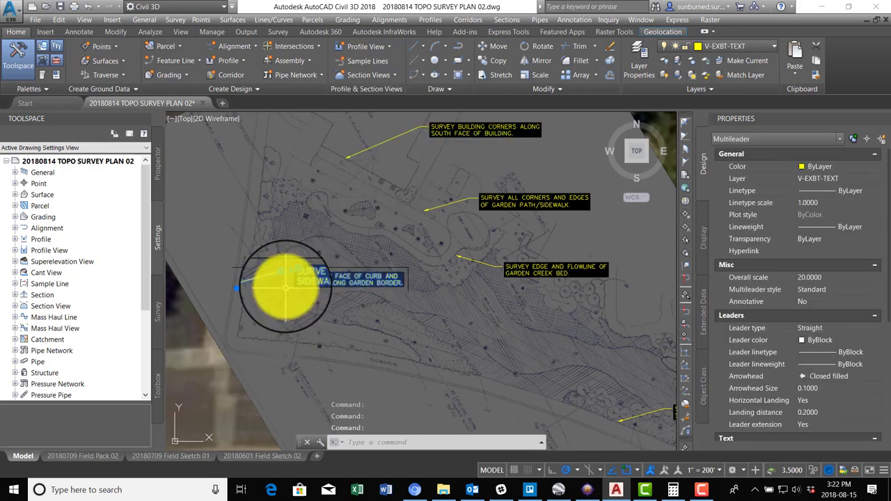
scroll(290, 284, up, 1)
key(Escape)
- Shift the creek bed callout's text west above the western curb callout and stretch its arrowhead west onto the creek bed edge
middle_drag(536, 349, 443, 326)
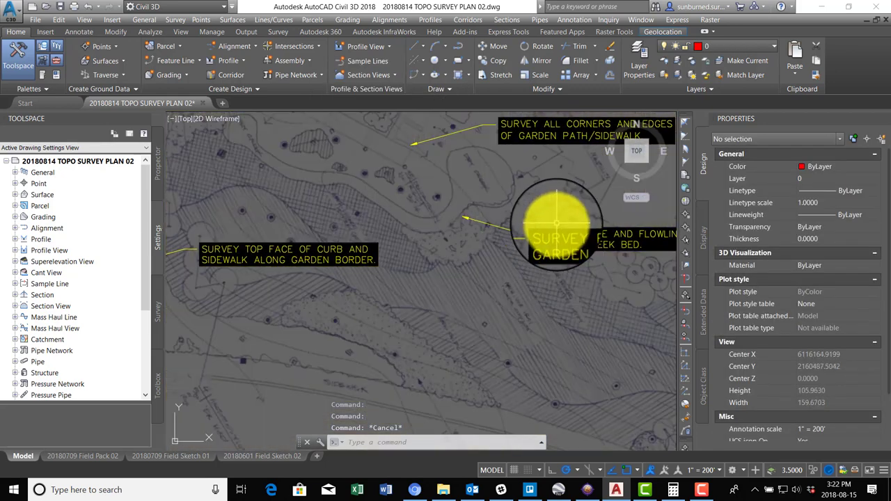
click(552, 232)
click(540, 230)
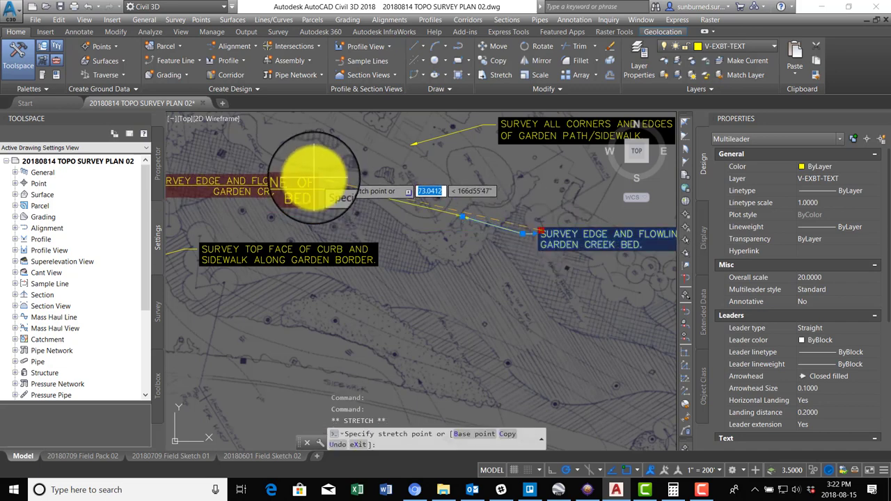
click(332, 186)
click(459, 218)
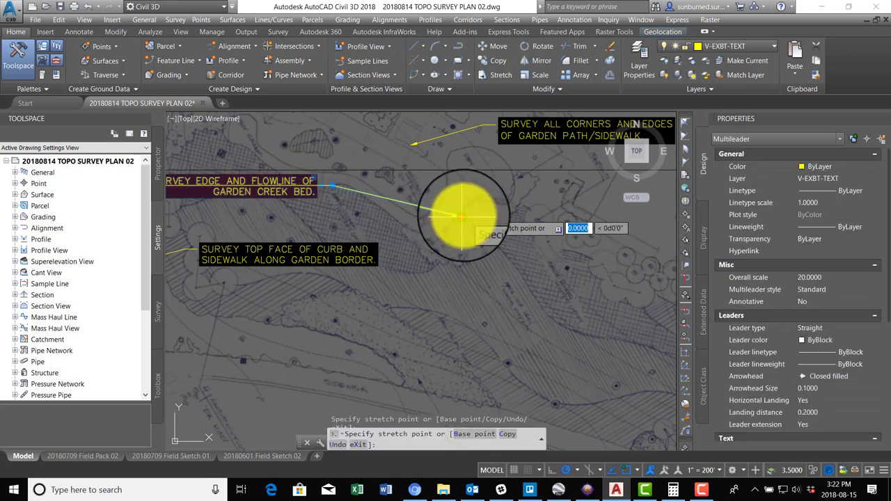
scroll(387, 200, up, 3)
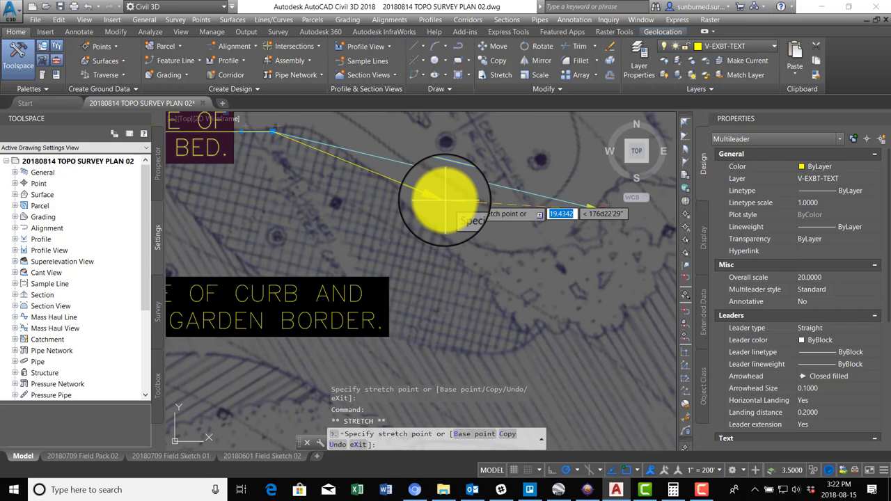
click(453, 215)
scroll(464, 224, down, 3)
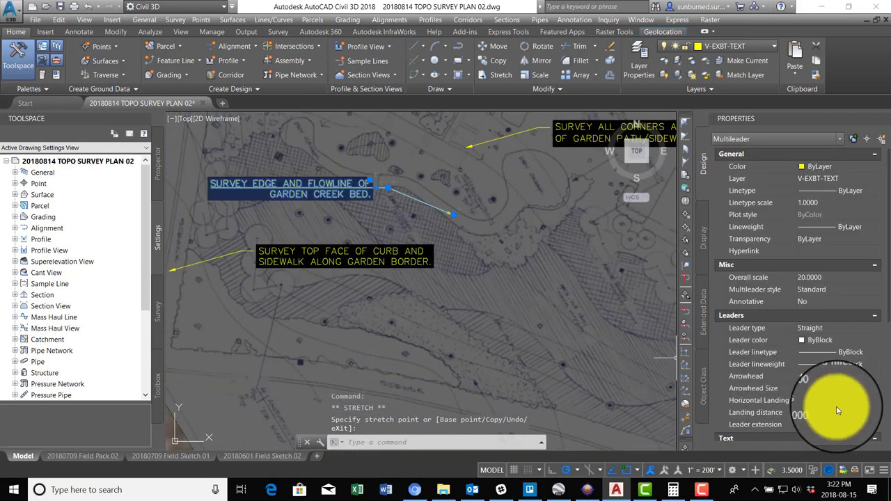
- Set the creek bed callout's right attachment to Middle of top line and deselect the callout
scroll(840, 405, down, 5)
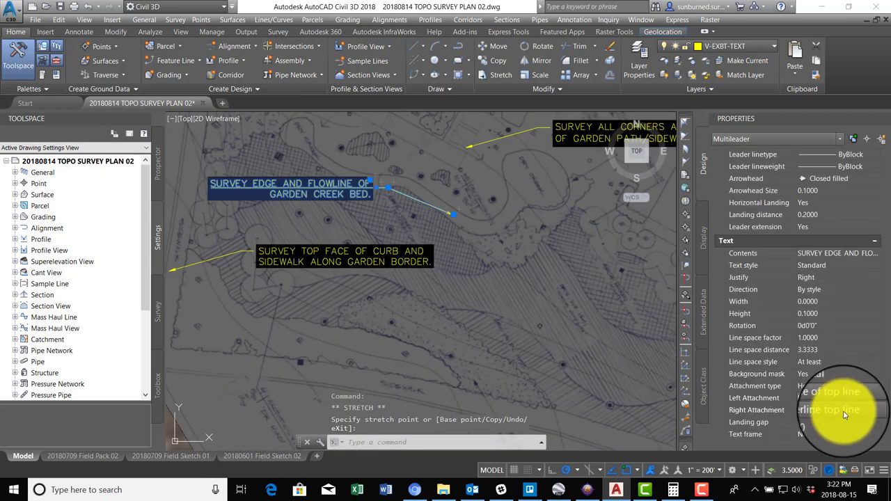
click(842, 410)
click(823, 330)
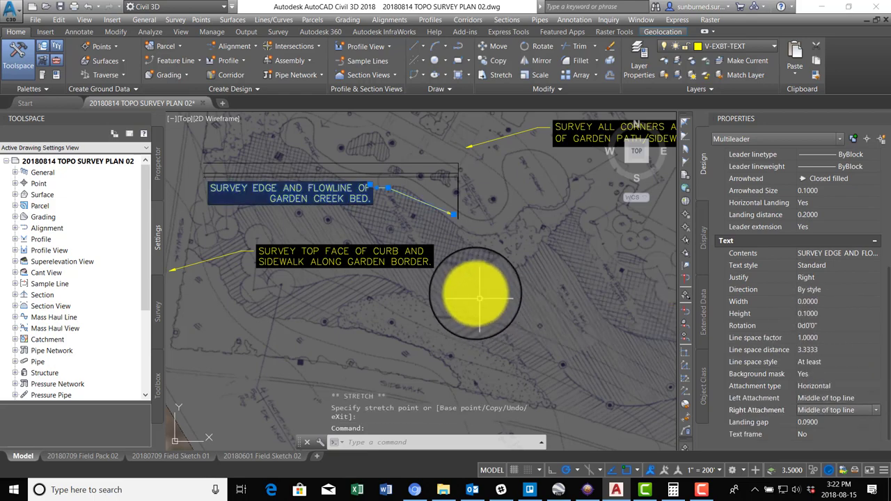
scroll(467, 334, down, 5)
key(Escape)
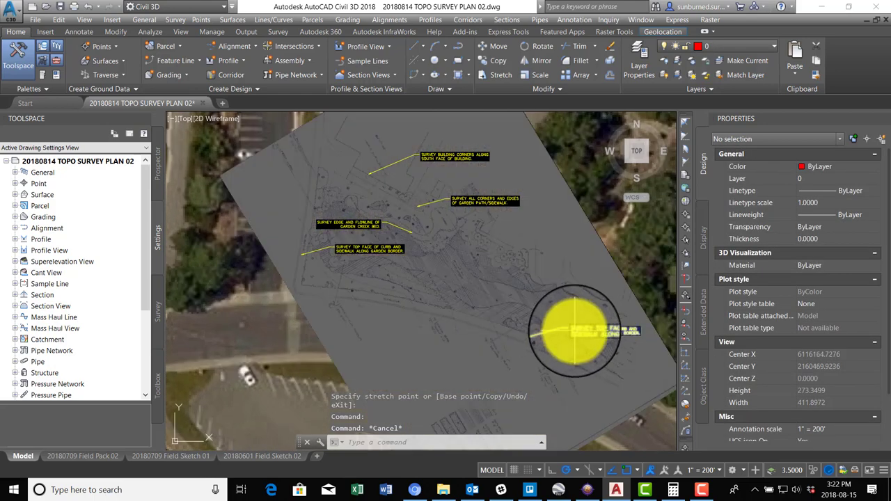
- Move the southeastern curb and sidewalk callout west, to just below the western curb callout near the garden's southern border
text(m)
key(Return)
click(569, 331)
click(569, 330)
key(Return)
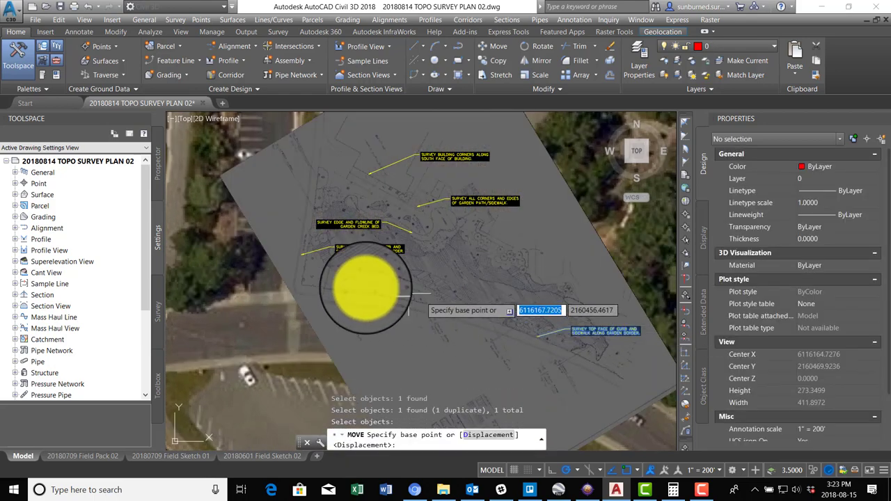
scroll(352, 283, up, 2)
scroll(567, 327, down, 6)
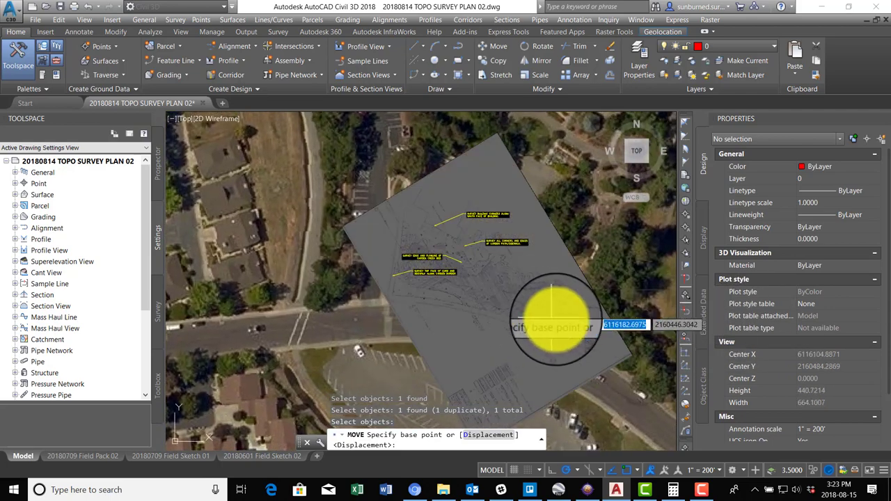
click(560, 309)
scroll(414, 287, up, 2)
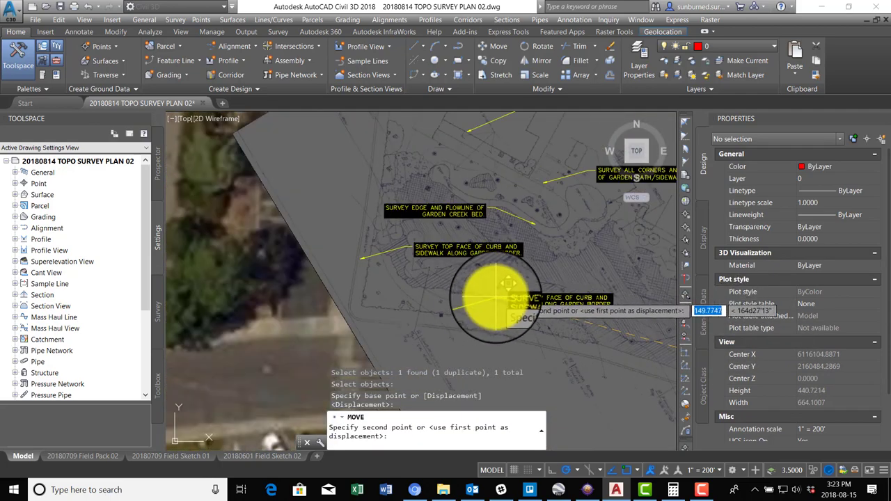
click(487, 289)
- Stretch the moved curb callout's arrowhead southeast to the curb along the garden's southern border
click(457, 311)
click(453, 309)
scroll(454, 312, up, 4)
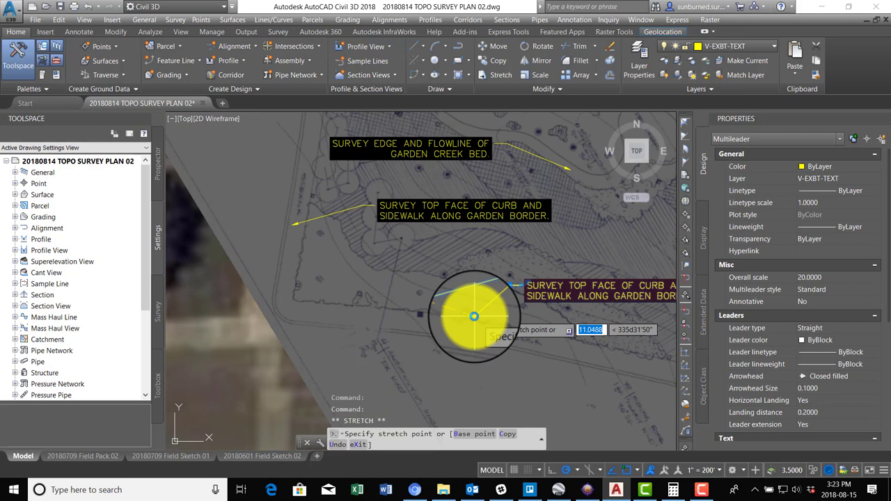
key(Escape)
scroll(446, 372, down, 2)
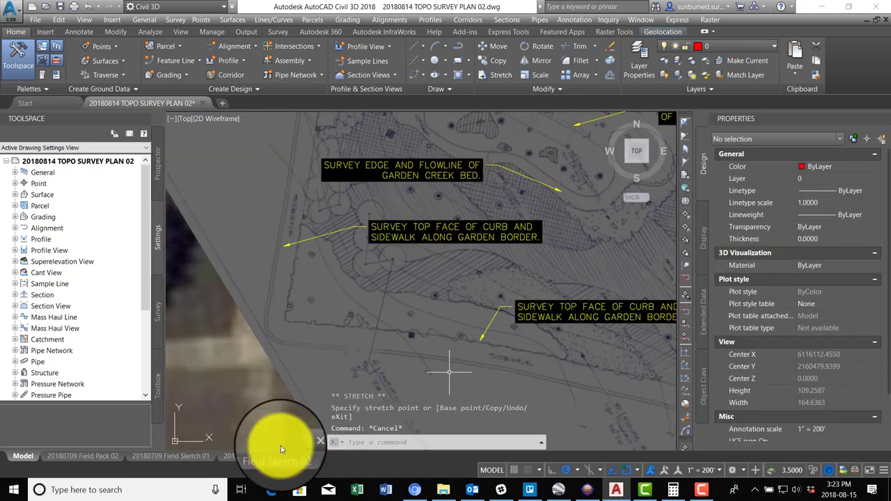
- Pan the plan inside the 20180709 Field Pack 02 layout viewport slightly northwest to fit more of the callouts, and return to paper space
click(111, 456)
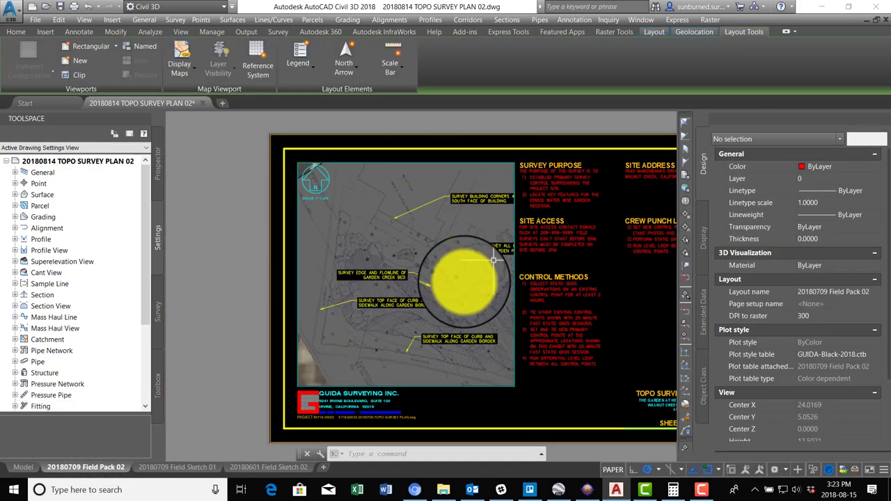
double_click(426, 366)
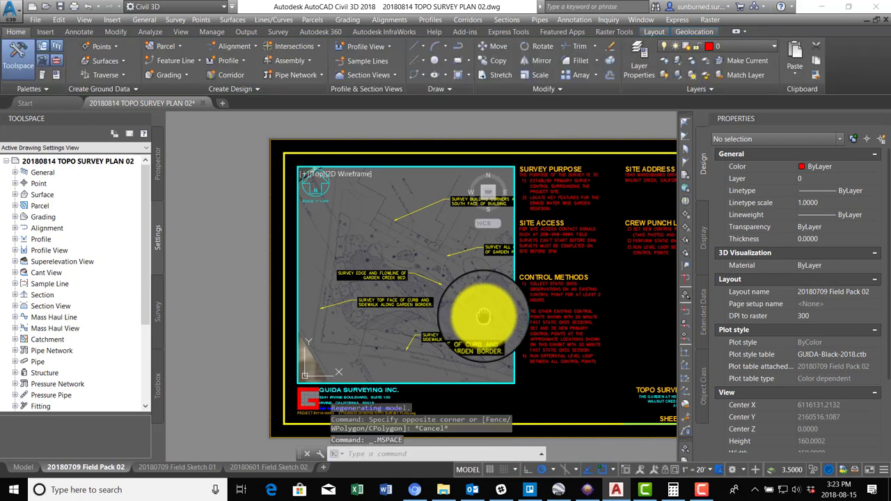
middle_drag(465, 312, 469, 310)
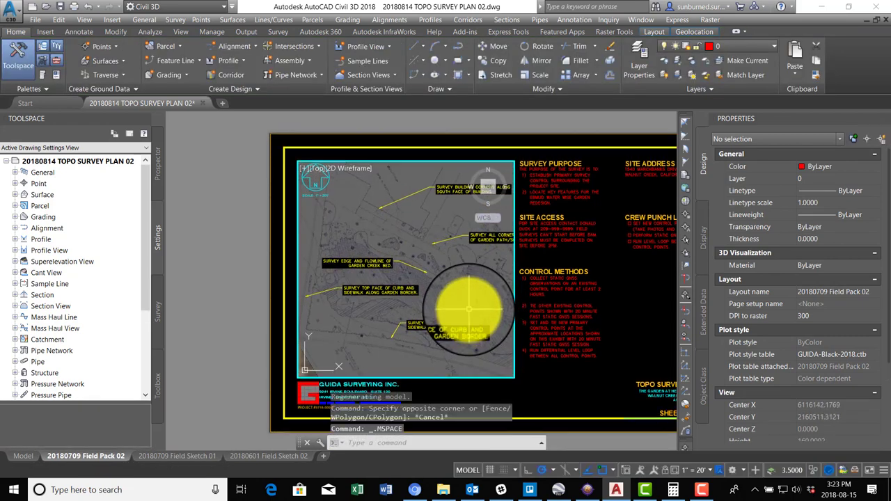
double_click(564, 390)
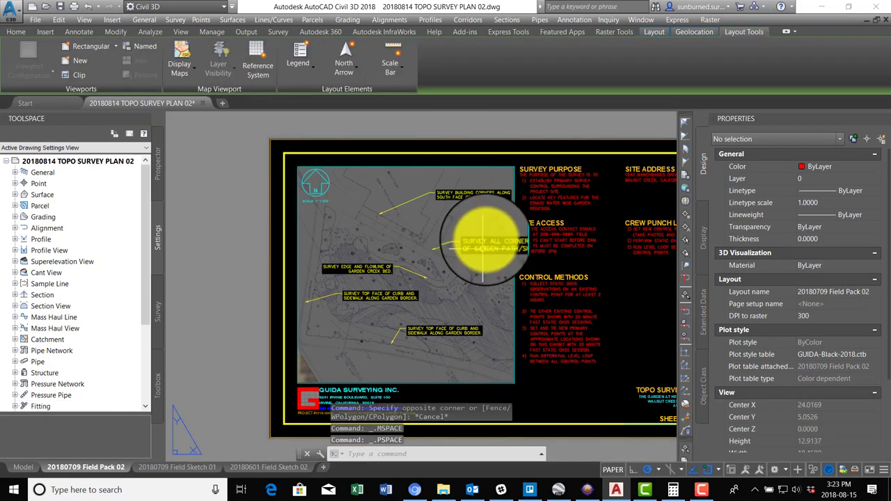
- In model space, move the garden path/sidewalk callout text west of its arrowhead, above the creek bed callout
click(25, 468)
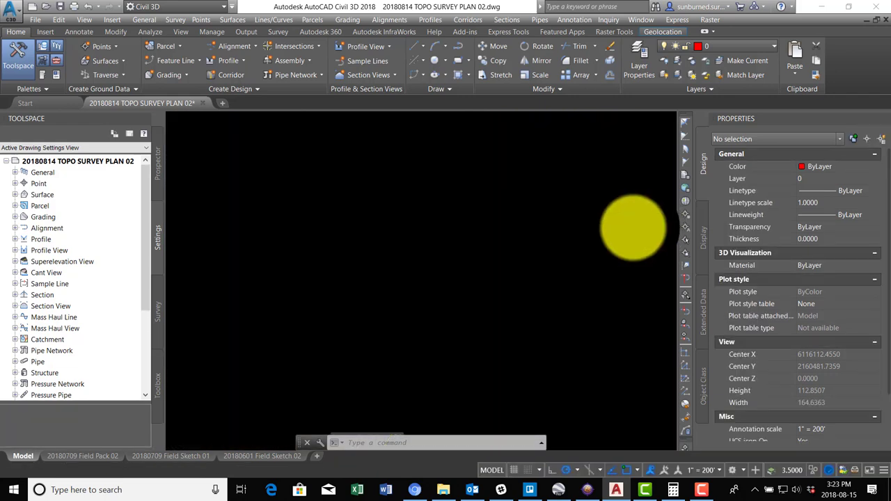
click(600, 240)
click(589, 220)
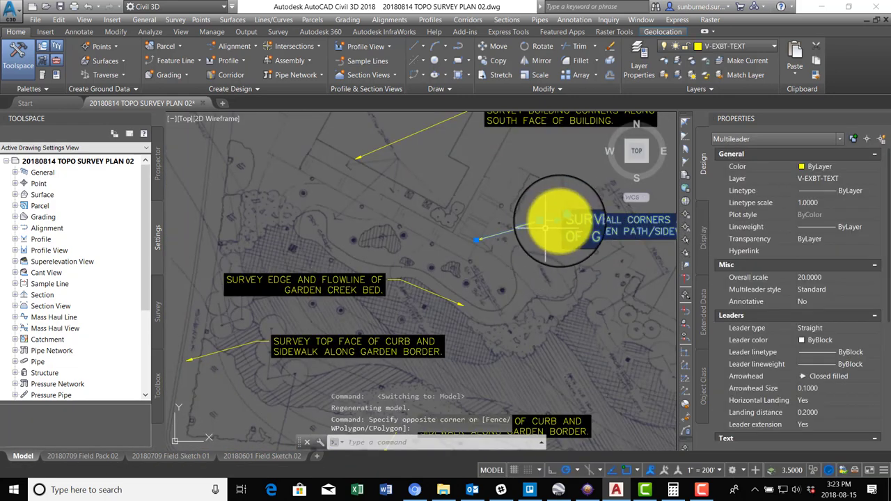
click(553, 221)
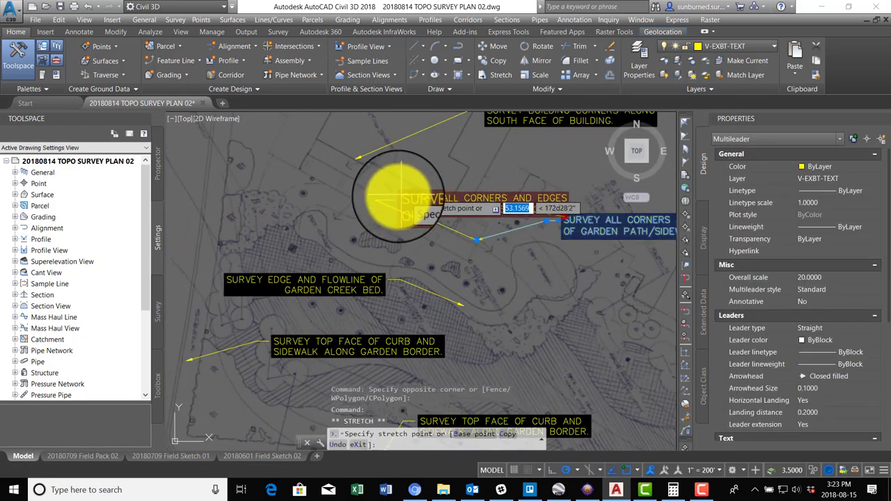
click(377, 204)
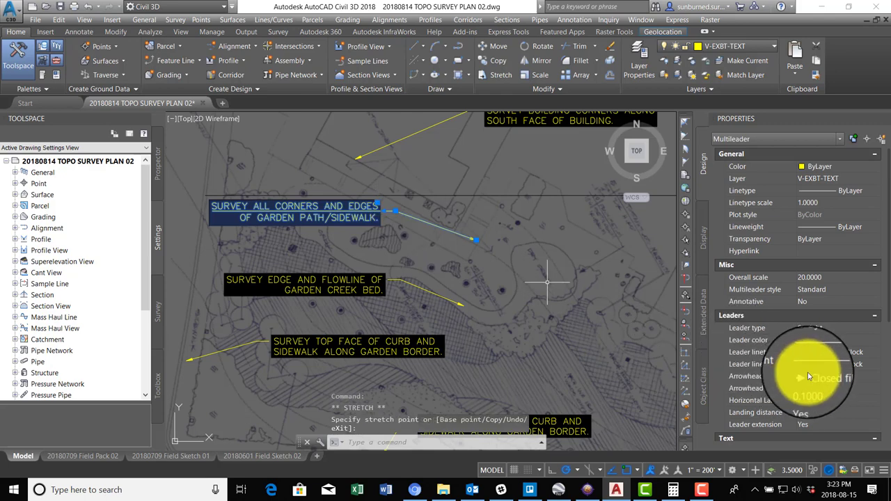
- Set the path/sidewalk callout's left and right attachments to Middle of top line and deselect the callout
scroll(808, 377, down, 5)
click(835, 398)
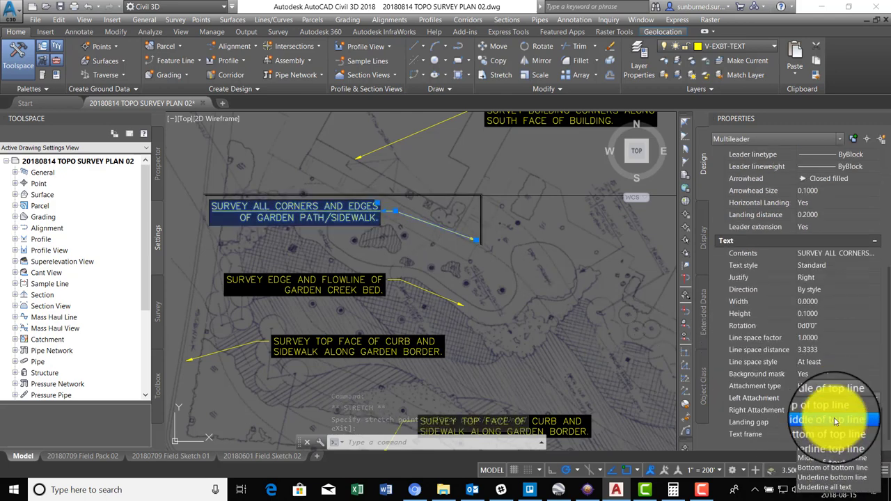
click(833, 420)
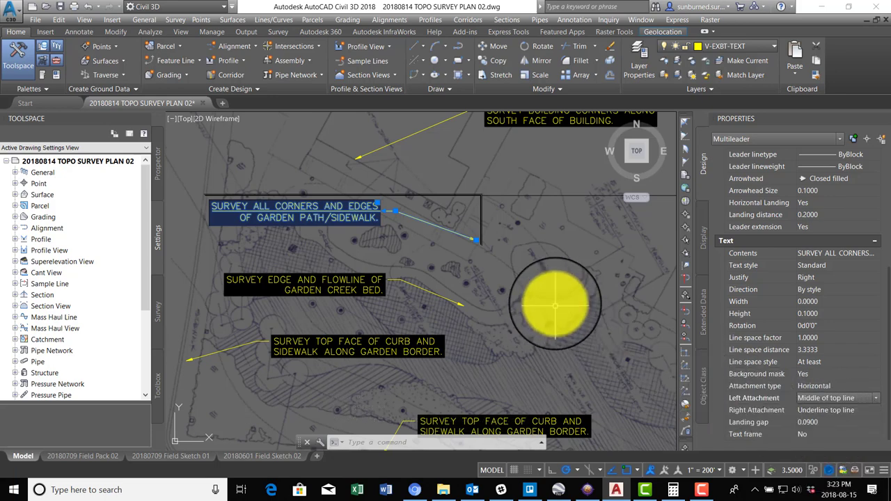
key(Escape)
click(431, 237)
click(359, 220)
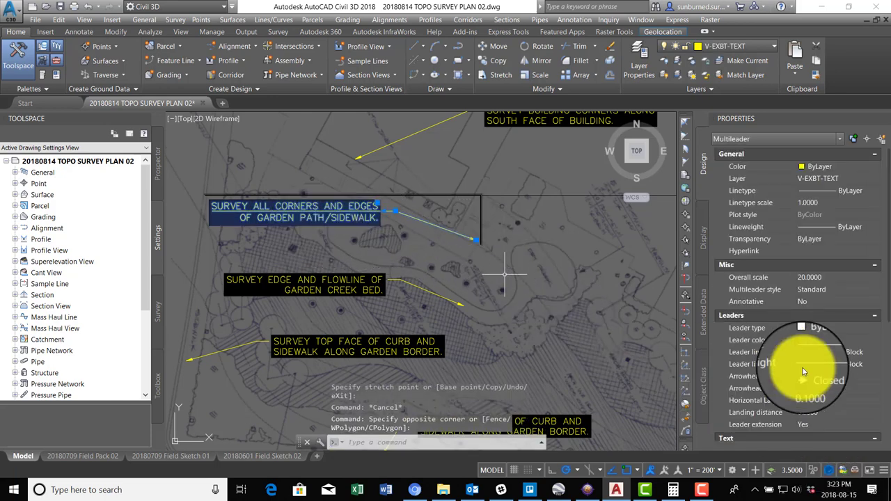
click(863, 409)
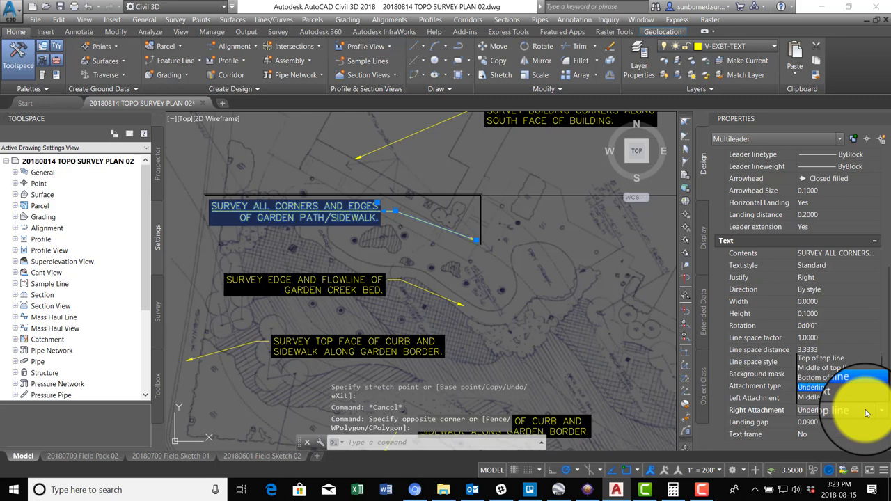
click(828, 349)
key(Escape)
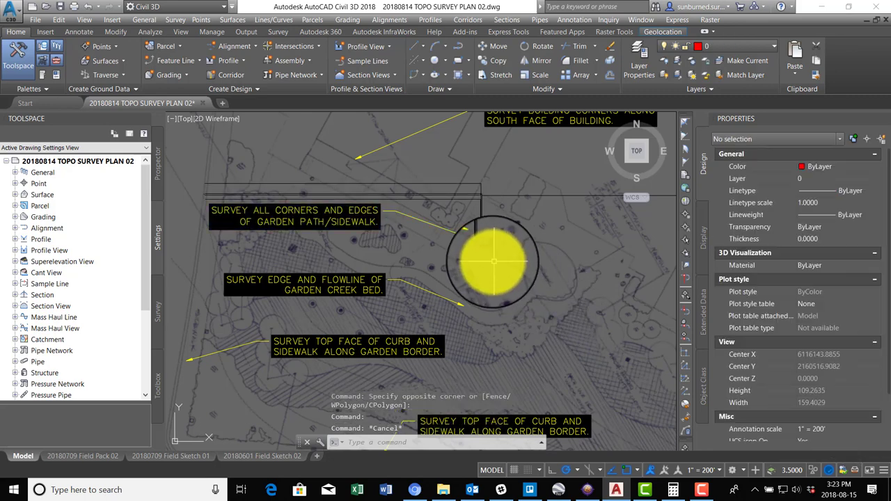
- Stretch the path/sidewalk callout's arrowhead slightly north and deselect the callout
click(475, 240)
scroll(475, 241, up, 3)
click(480, 247)
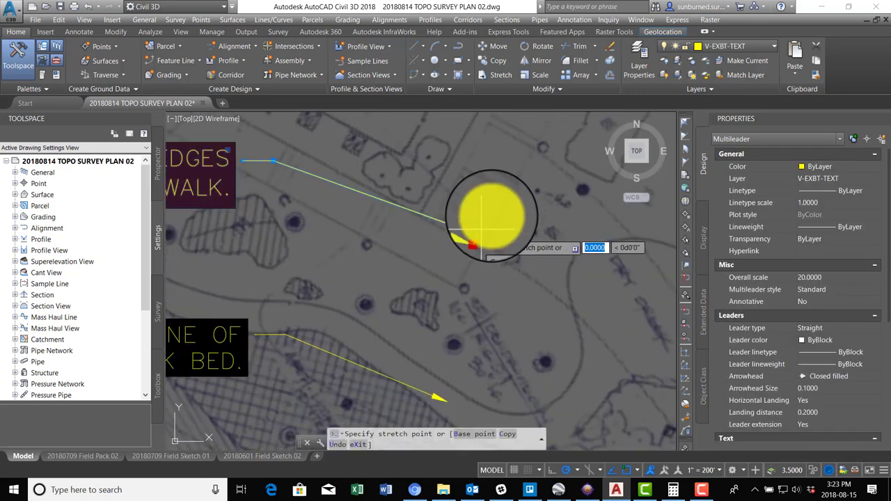
key(Escape)
scroll(540, 324, down, 3)
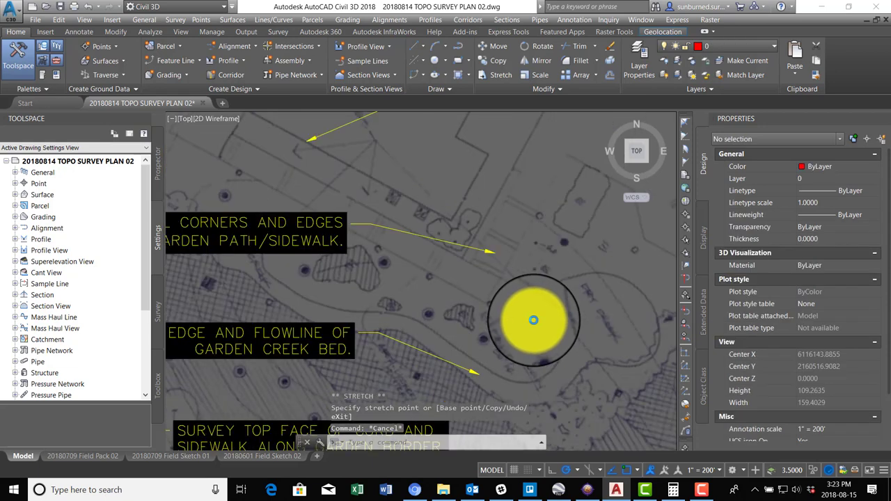
- Delete the SURVEY PURPOSE and SITE ACCESS headings and their notes from the 20180709 Field Pack 02 layout
click(80, 457)
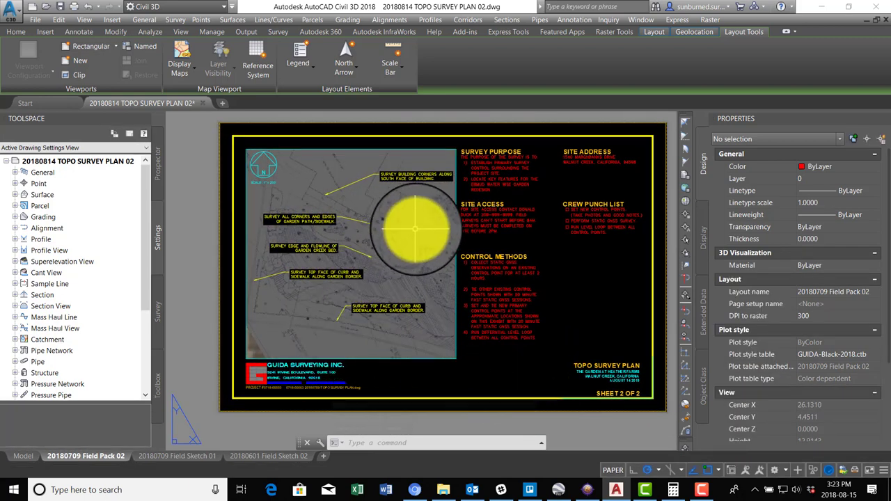
scroll(504, 157, up, 2)
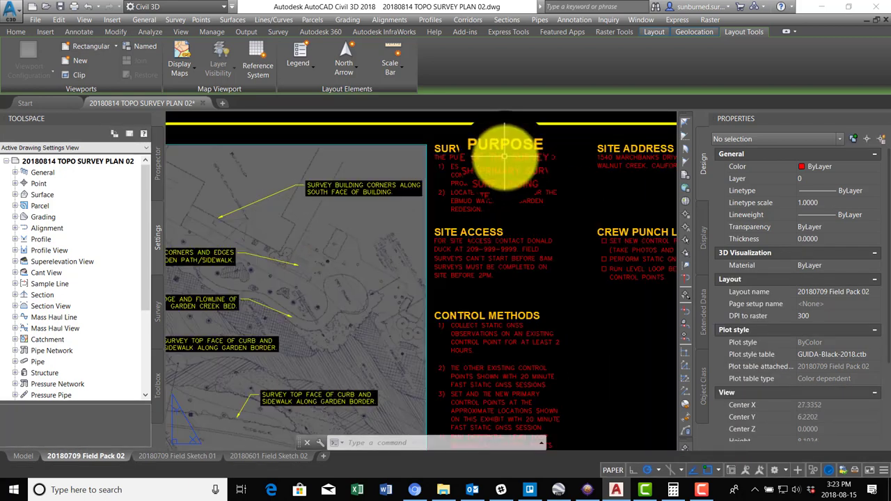
middle_drag(543, 298, 520, 273)
click(520, 271)
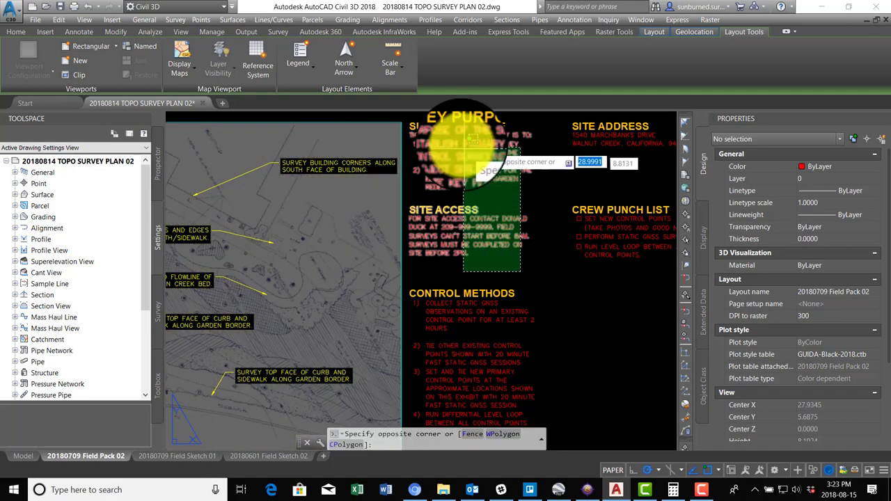
click(440, 123)
key(Delete)
scroll(523, 213, down, 2)
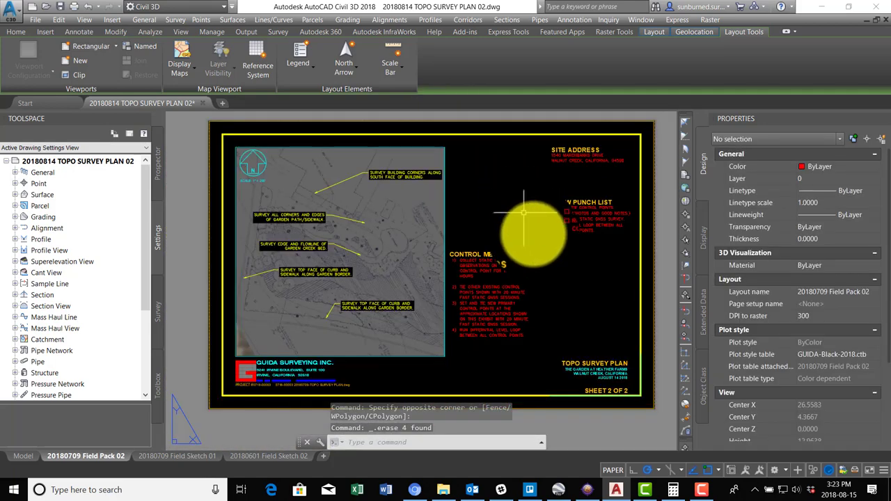
middle_drag(567, 272, 541, 277)
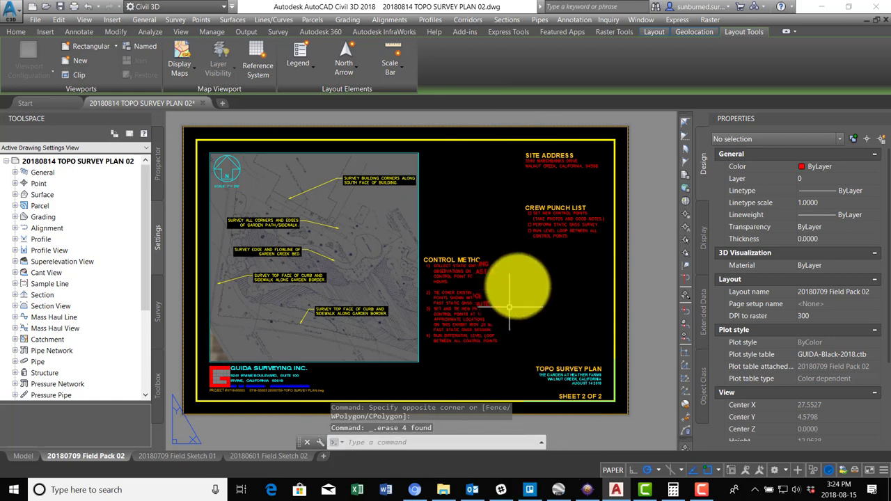
- Thaw the V-SHTS-TXT-ALIGN layer in the layer properties to bring up the text alignment guide lines
scroll(509, 306, up, 2)
scroll(550, 334, down, 2)
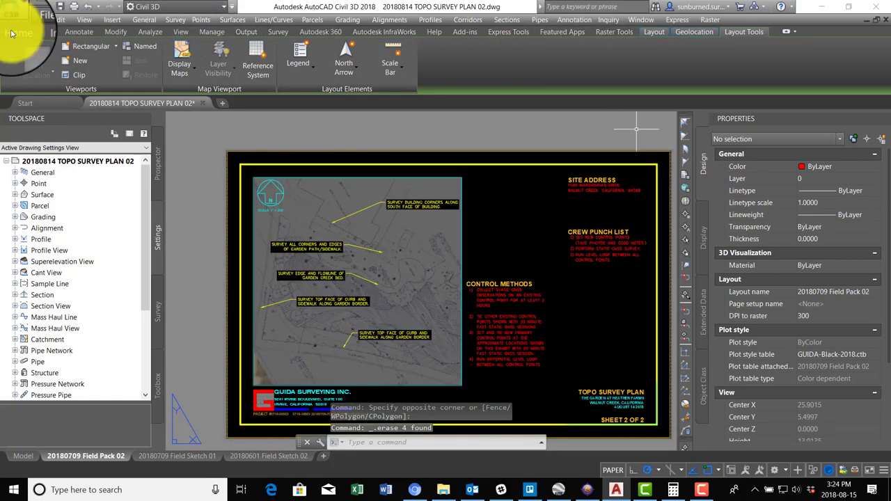
click(12, 33)
click(653, 32)
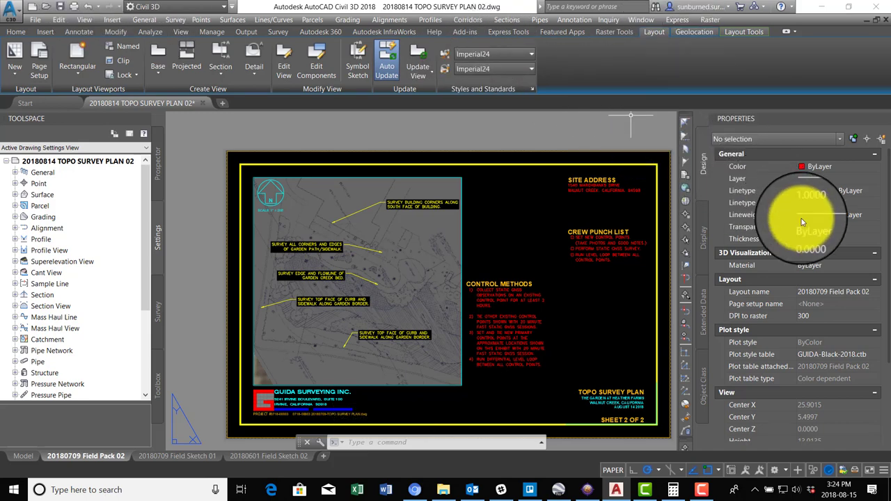
click(15, 32)
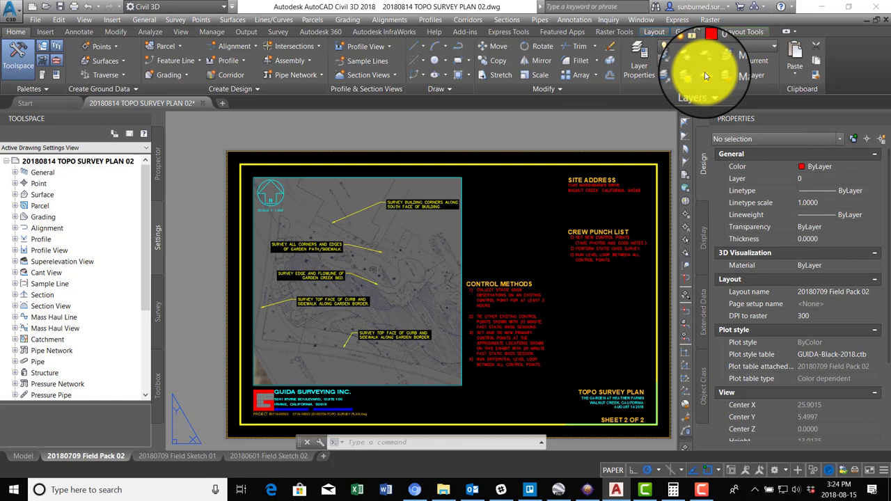
click(640, 50)
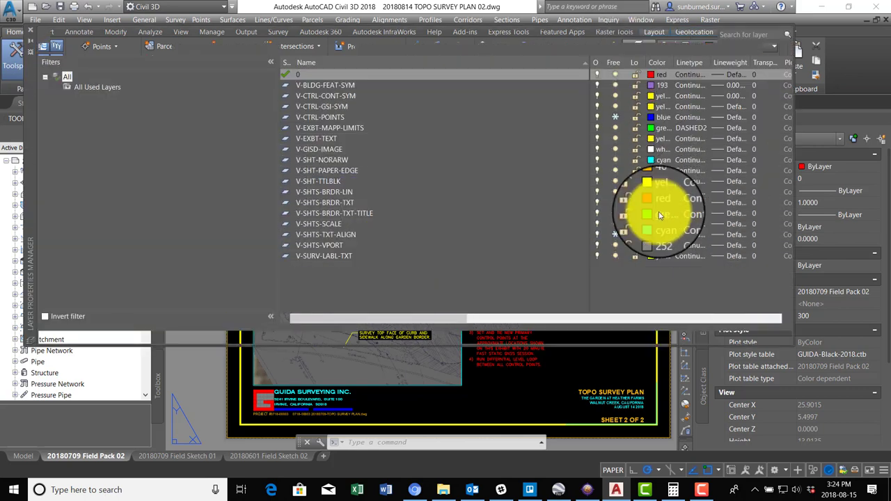
click(615, 118)
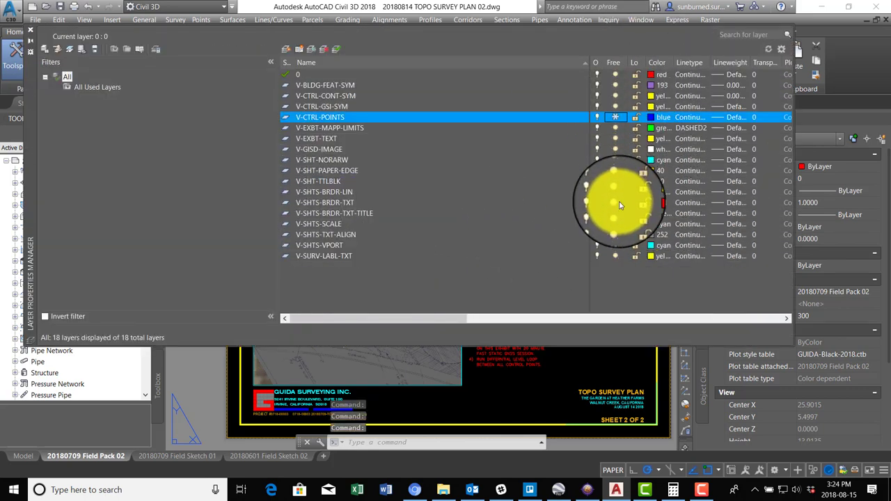
click(615, 234)
click(27, 31)
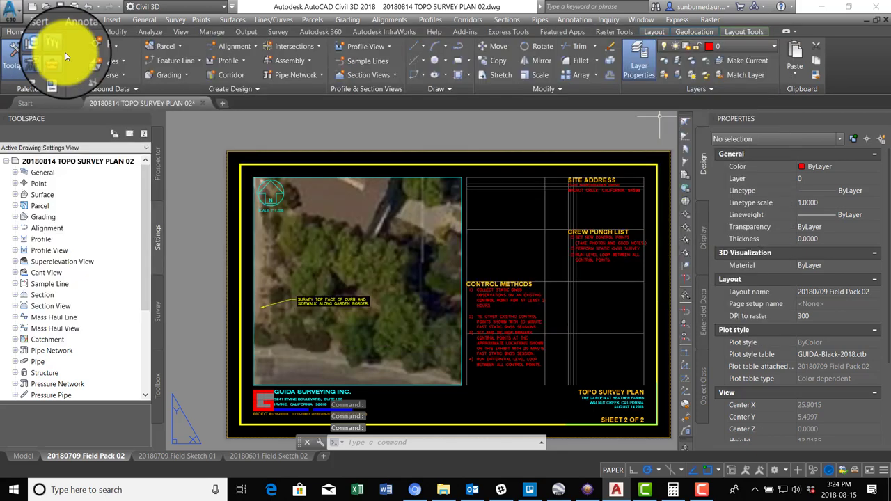
- Move the CONTROL METHODS heading and its notes straight up to the guide line level with the SITE ADDRESS heading
text(m)
key(Return)
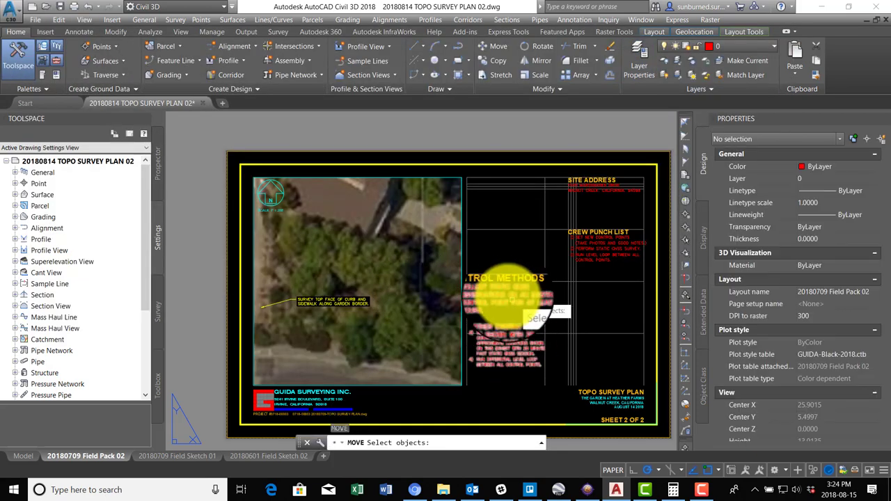
click(494, 287)
click(484, 306)
key(Return)
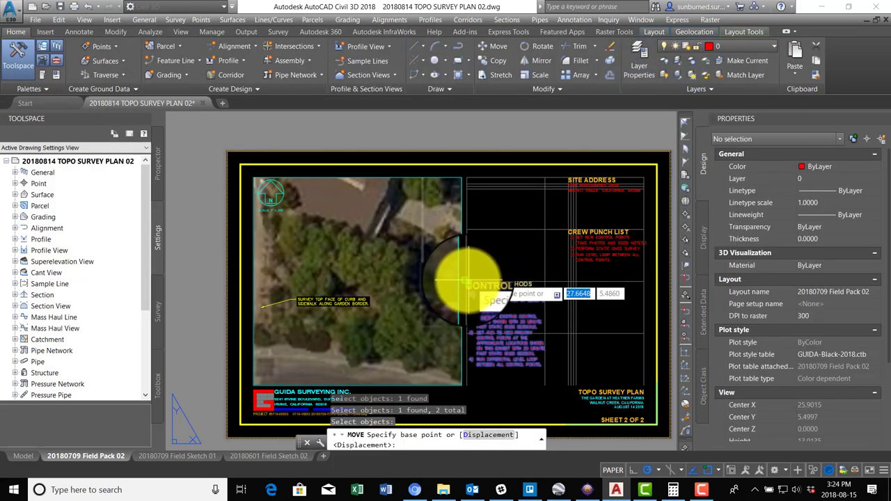
click(459, 275)
scroll(457, 195, up, 5)
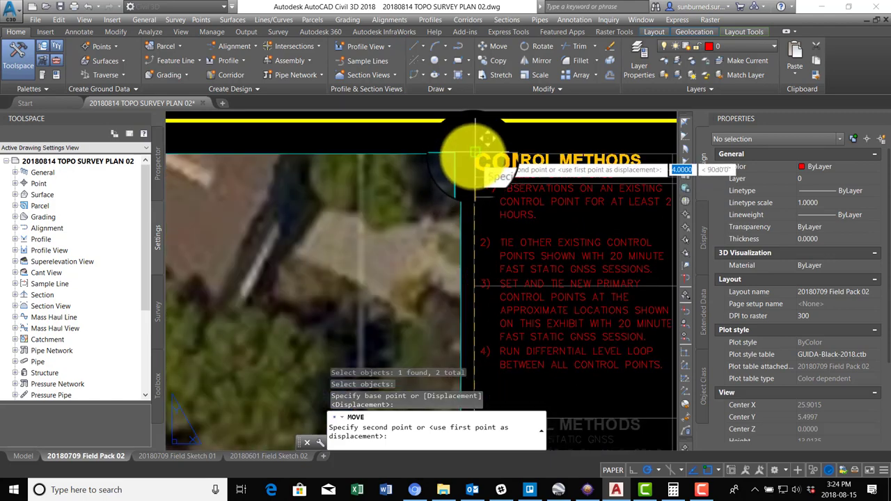
key(Escape)
- Replace control methods note 1 with "SET AT LEAST ONE AZIMUTH PAIR WITH CHECK POINT FOR A TOTAL STATION SURVEY USING THE PRIMARY CONTROL AS A BASIS."
middle_drag(577, 247, 483, 210)
click(485, 213)
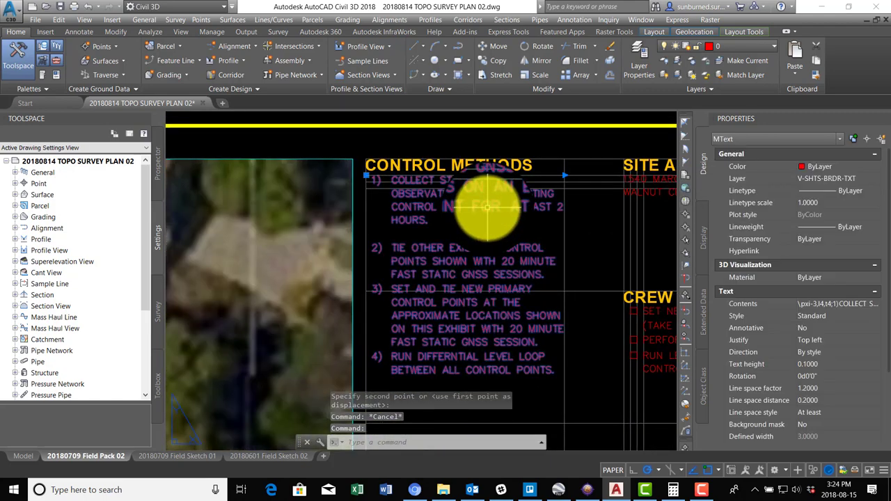
double_click(453, 221)
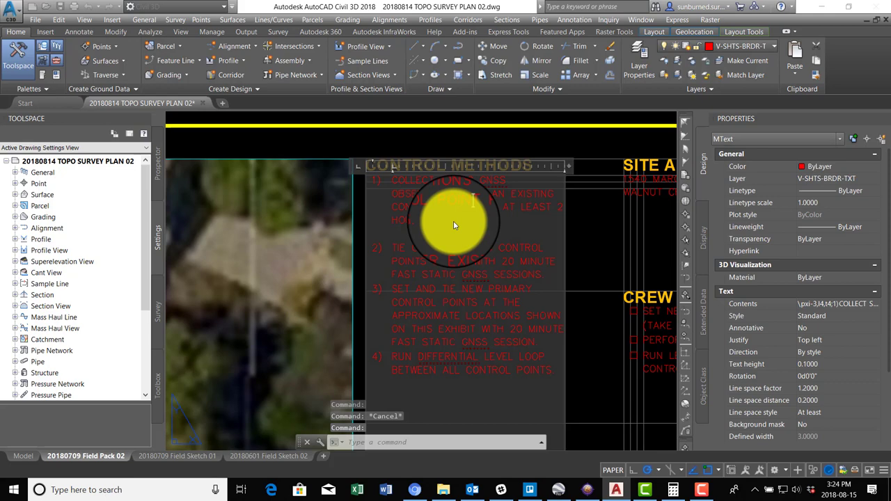
drag(441, 223, 393, 185)
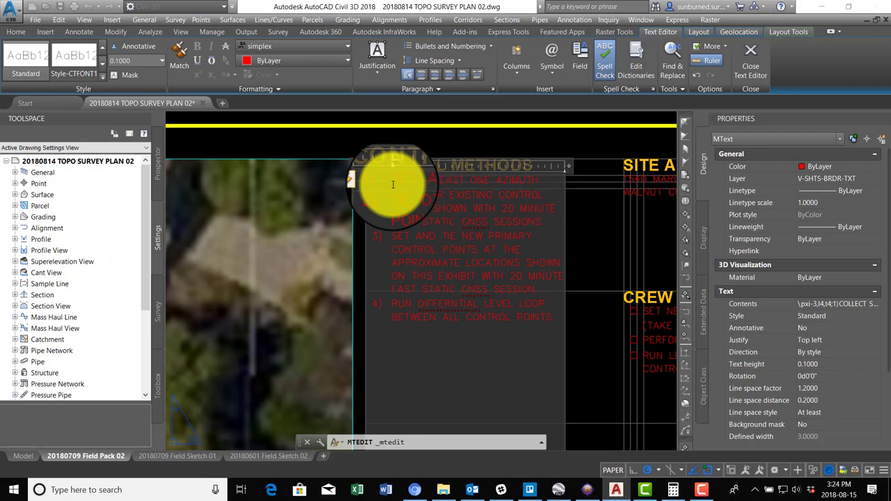
text(R)
key(Return)
text(BASIS.)
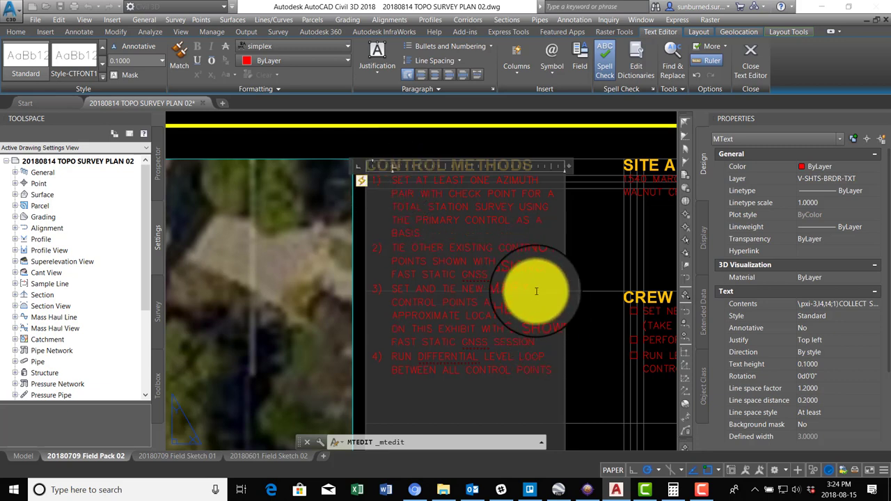
- Change control methods note 2 to "LEVEL THROUGH CONTROL POINTS FOR THE TOTAL STATION SURVEY.", delete notes 3 and 4, and finish the text edit
drag(553, 276, 391, 251)
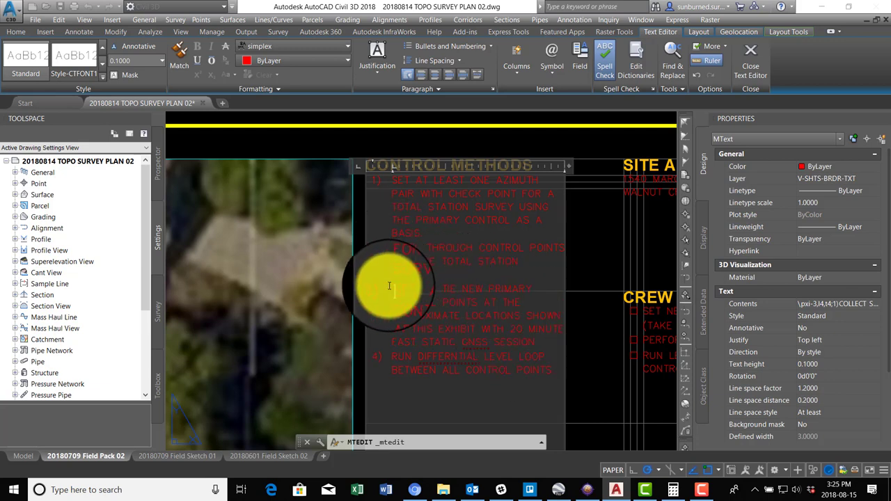
drag(415, 298, 572, 376)
scroll(569, 374, down, 4)
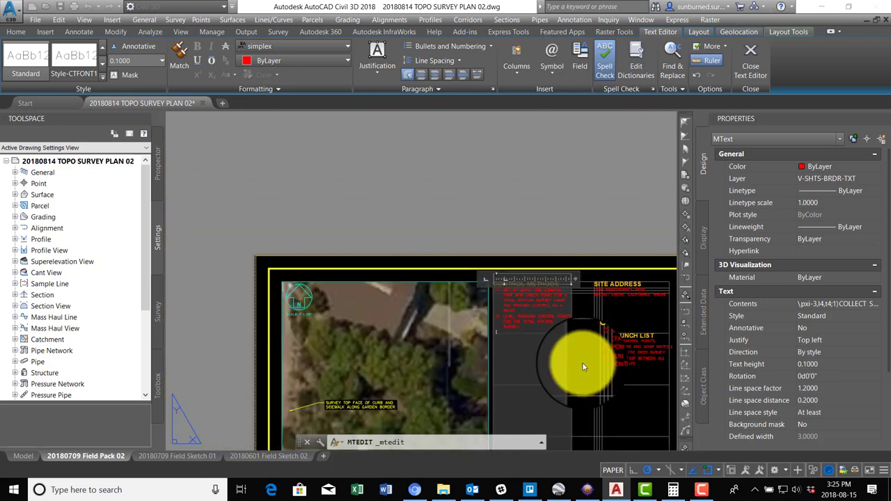
click(582, 362)
- Copy the CONTROL METHODS heading and its notes straight down to the guide line level with the CREW PUNCH LIST heading
scroll(549, 313, up, 2)
text(co)
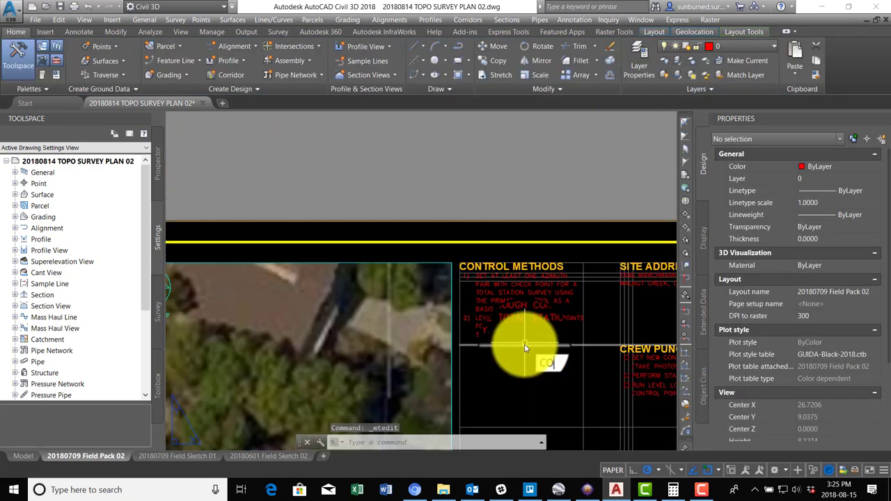
key(space)
click(513, 323)
click(484, 273)
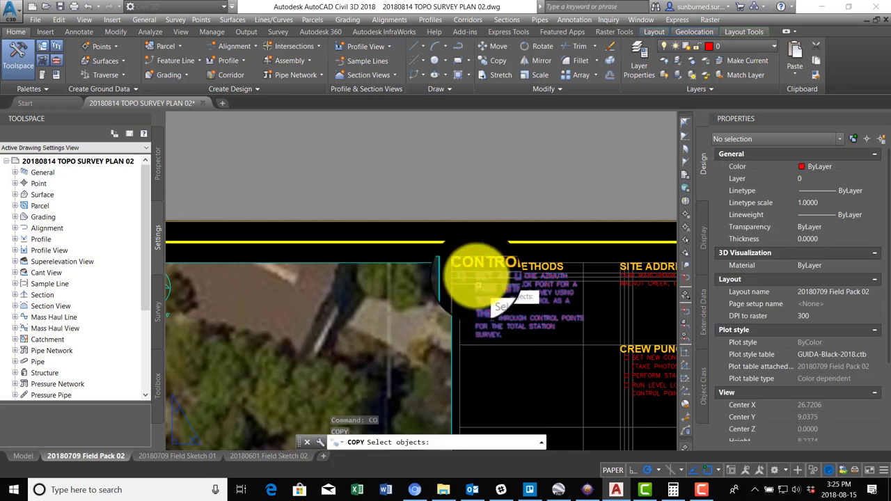
click(465, 260)
key(space)
click(459, 262)
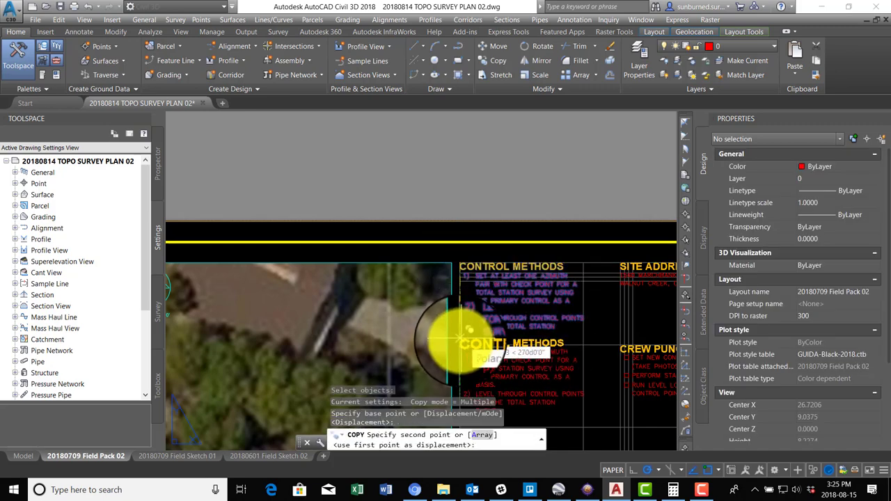
click(460, 345)
key(space)
middle_drag(513, 393, 488, 321)
key(Escape)
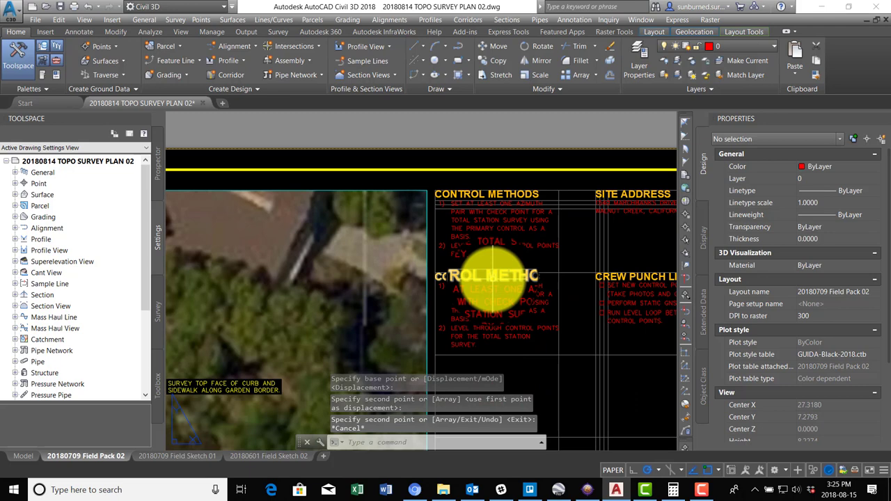
- Change the copied CONTROL METHODS heading level with CREW PUNCH LIST to "TOPO METHODS"
click(489, 280)
drag(488, 280, 385, 272)
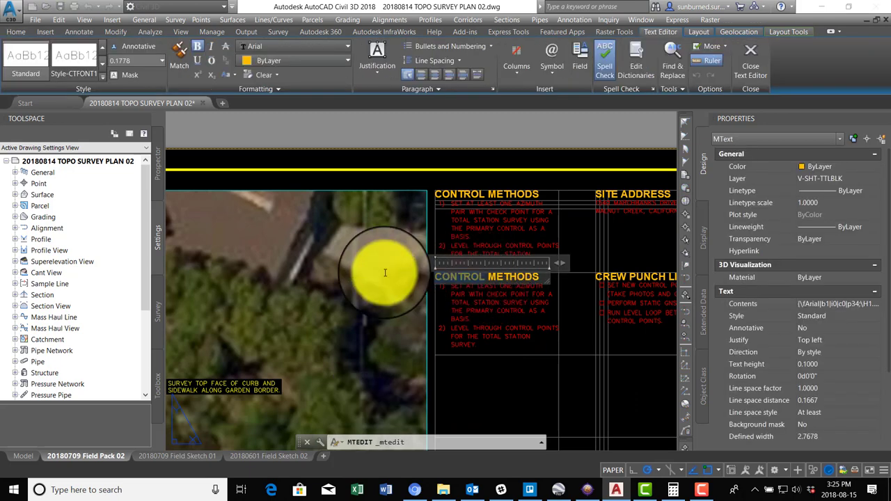
click(475, 305)
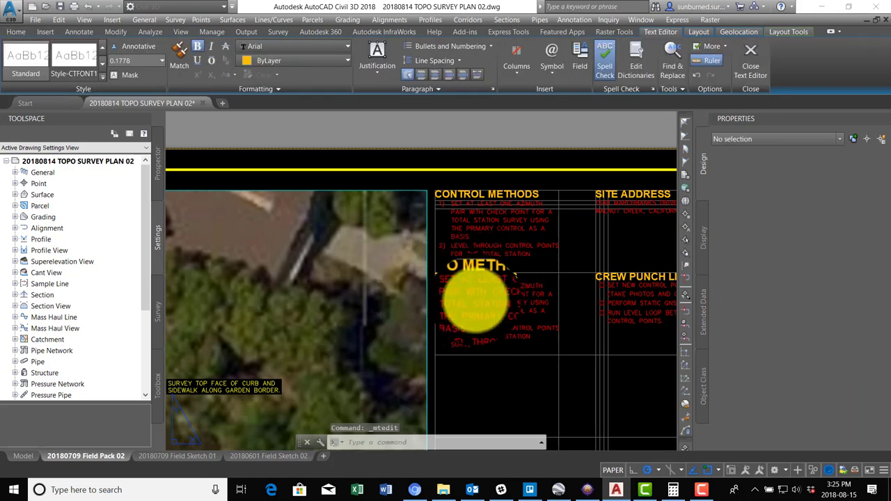
- Set topo note 1 to "USE TOTAL STATION METHODS TO PERFORM TOPO OF MAJOR SITE FEATURES WITHIN THE EBMUD WATER WISE GARDEN AS AS SHOWN ON THIS EXHIBIT."
click(472, 284)
double_click(466, 287)
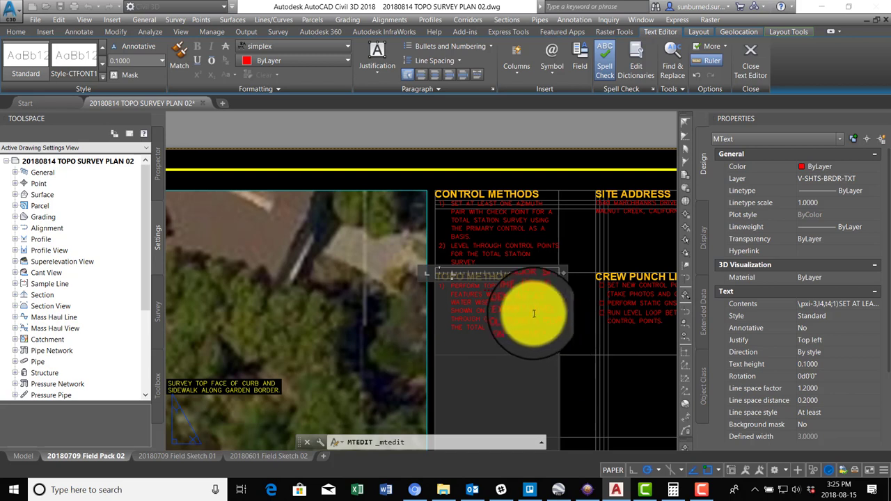
click(496, 289)
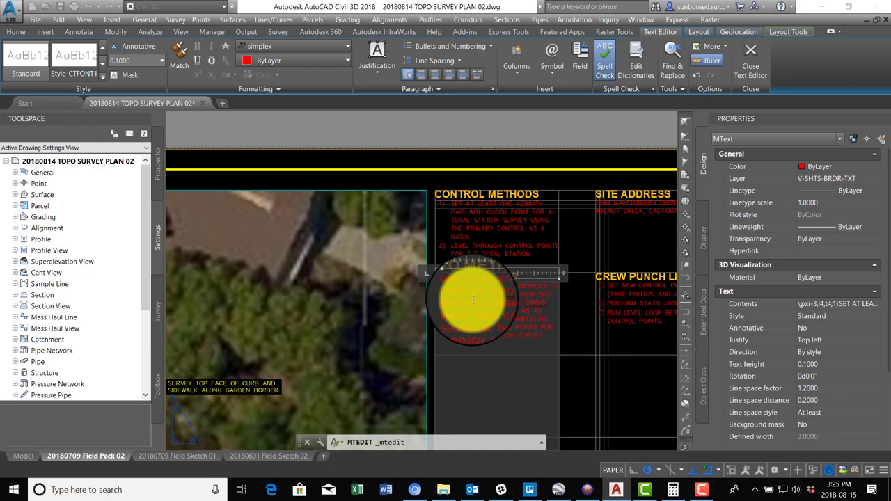
- Replace the remaining topo note about leveling with "(FULL TOPO ISN'T NEEDED. ONLY SURVEY THE ITEMS SHOWN.)", finish the edit, and regenerate the drawing
drag(472, 300, 539, 350)
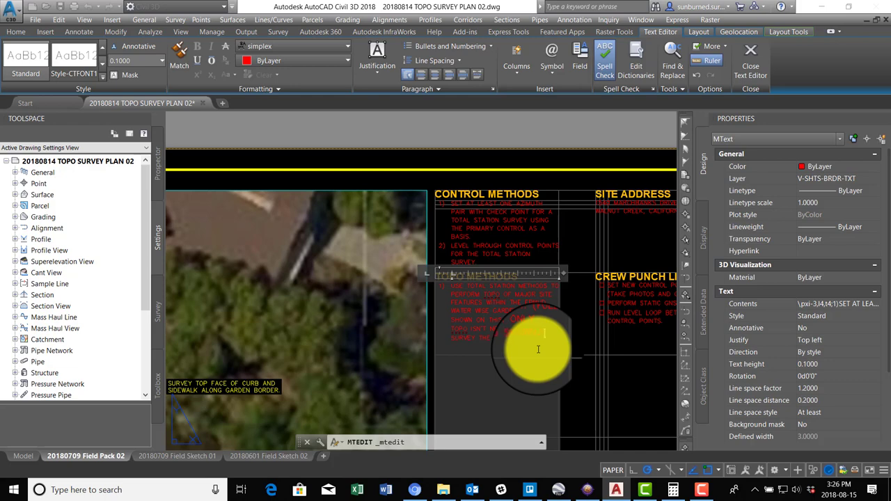
click(592, 355)
middle_drag(596, 358, 527, 237)
scroll(427, 325, down, 6)
scroll(415, 327, up, 4)
middle_drag(415, 327, 495, 327)
key(Return)
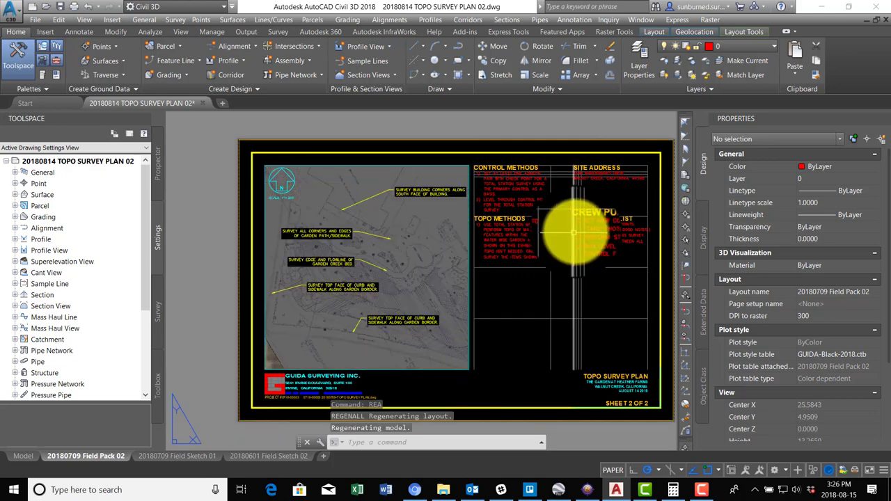
- Change the first line of the crew punch list to "SET NEW CONTROL POINTS FOR"
middle_drag(609, 278, 608, 278)
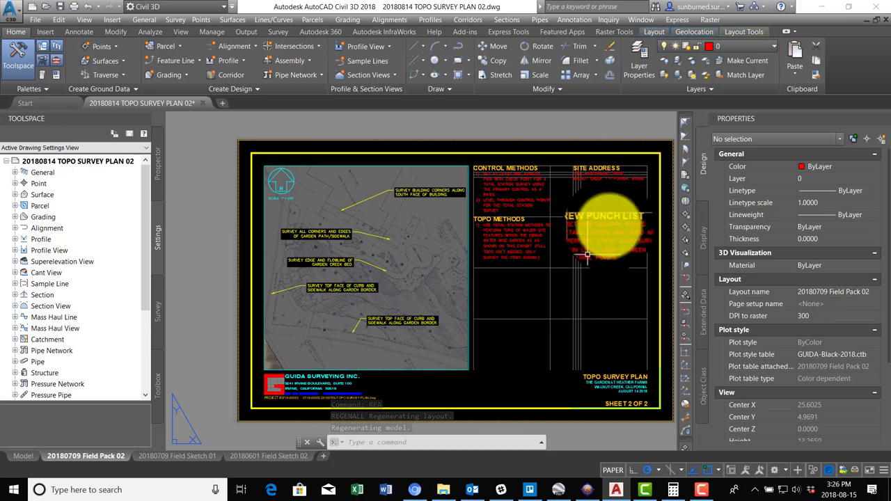
scroll(617, 231, up, 5)
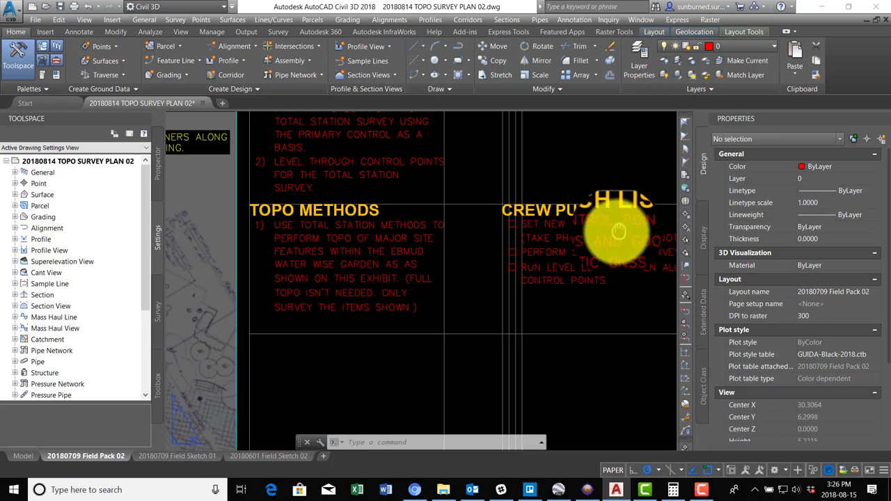
middle_drag(612, 229, 498, 224)
click(502, 222)
click(487, 218)
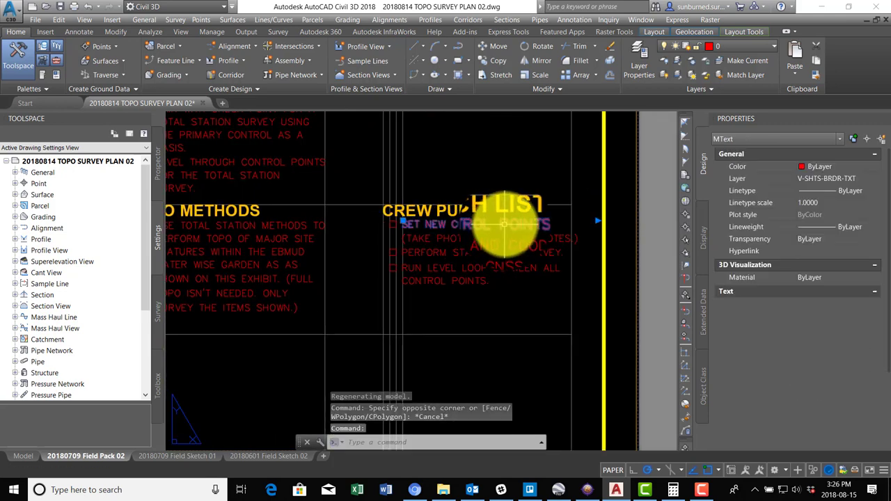
double_click(503, 223)
drag(537, 225, 489, 334)
click(489, 336)
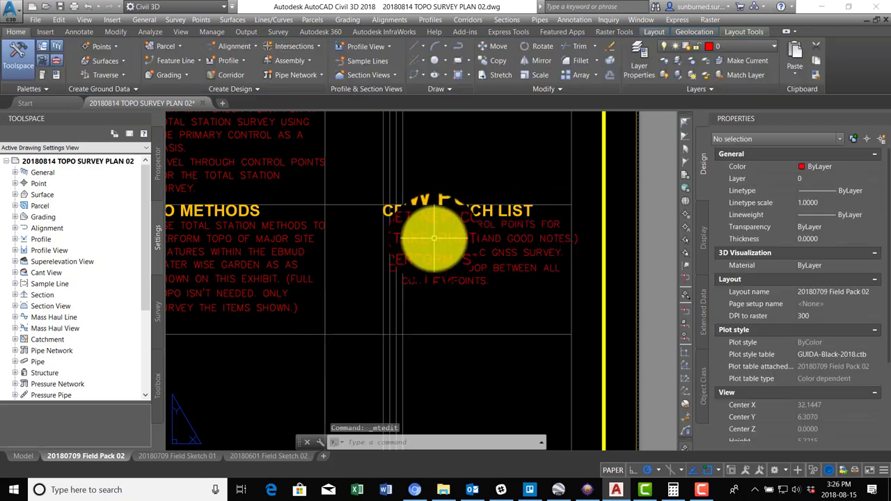
- Replace the punch list's photos and notes line with "TOTAL STATION SURVEY." and the static GNSS item with "RUN LEVEL LOOP."
click(434, 238)
click(397, 238)
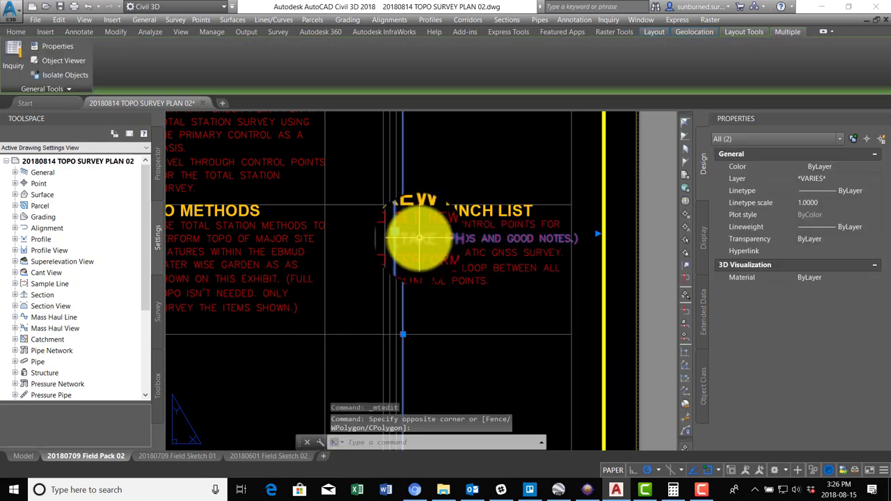
double_click(419, 238)
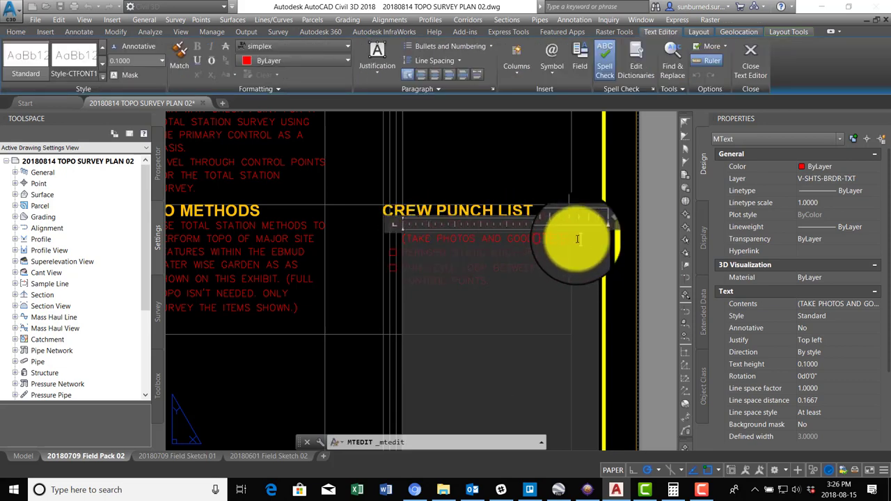
drag(577, 238, 309, 238)
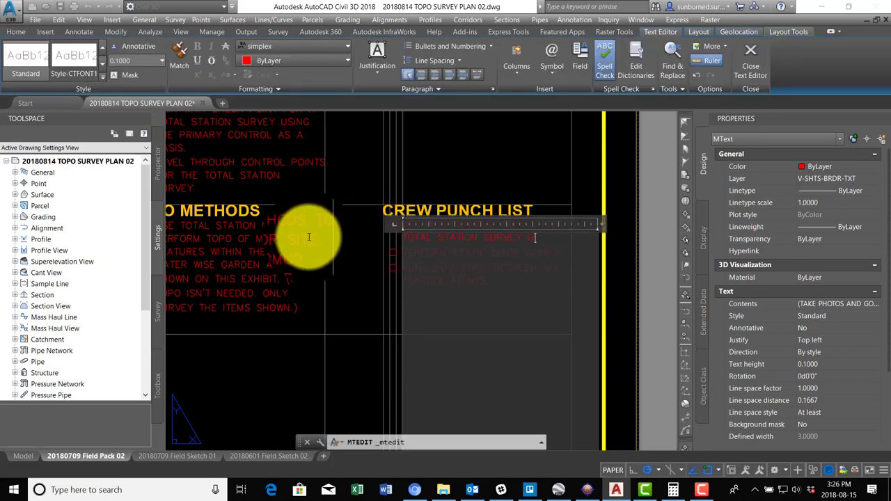
click(359, 315)
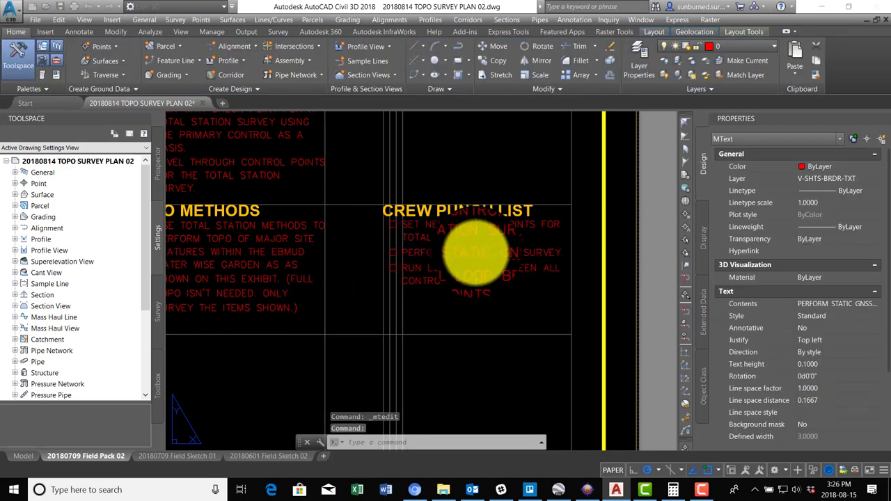
drag(564, 253, 348, 253)
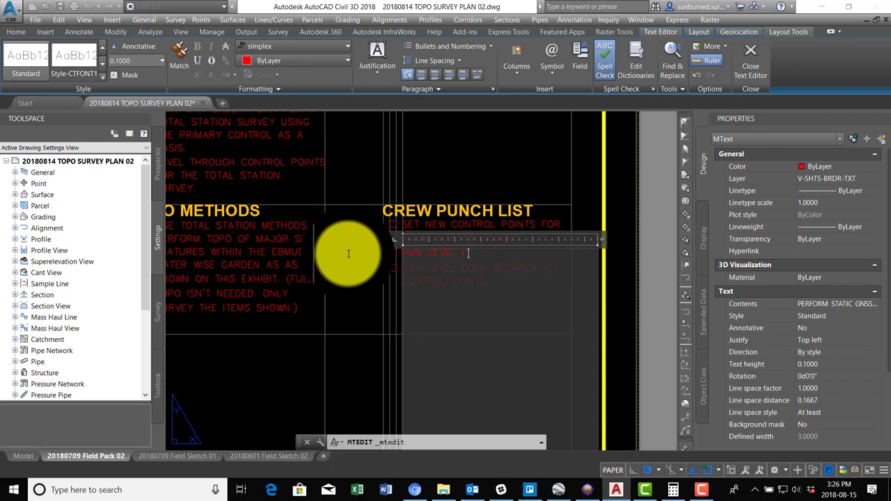
click(324, 318)
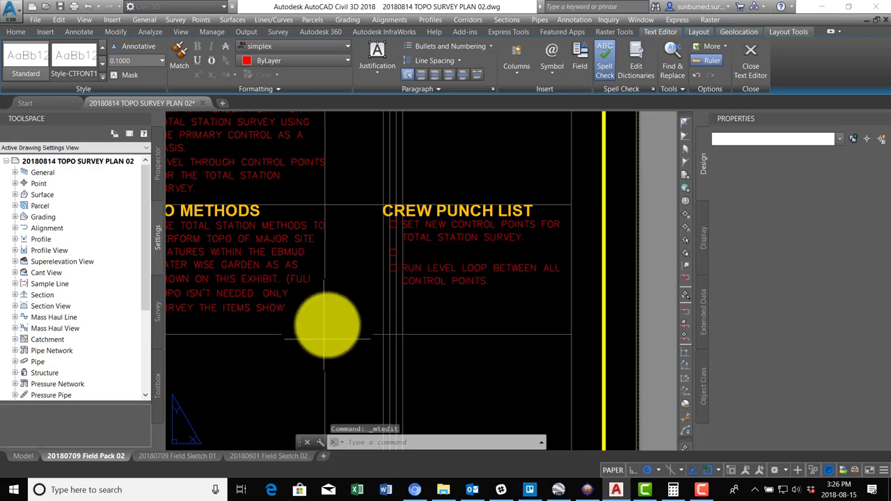
- Change the punch list's last checkbox item to "SURVEY GARDEN PATH/SIDEWALK." and delete the leftover "CONTROL POINTS." line below it
double_click(513, 268)
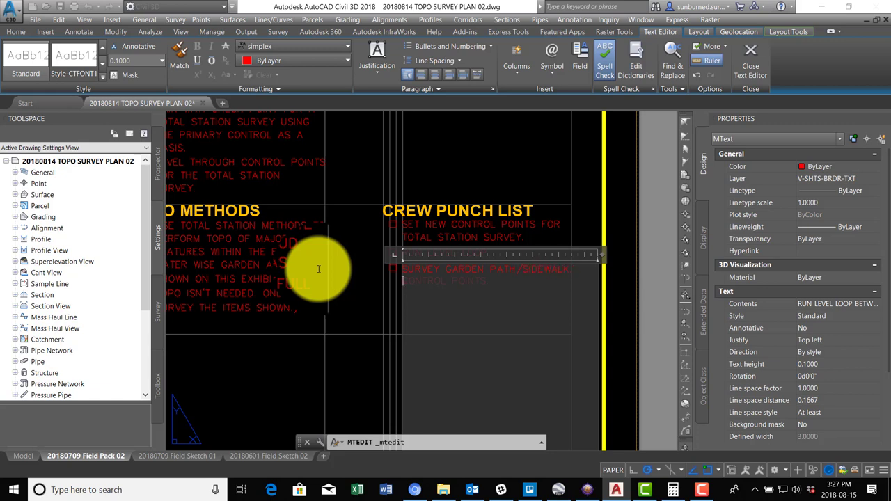
click(337, 270)
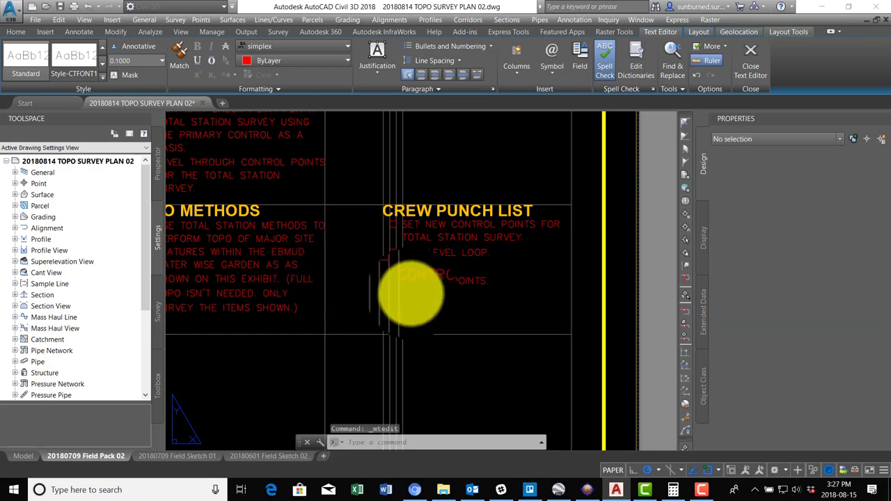
click(466, 282)
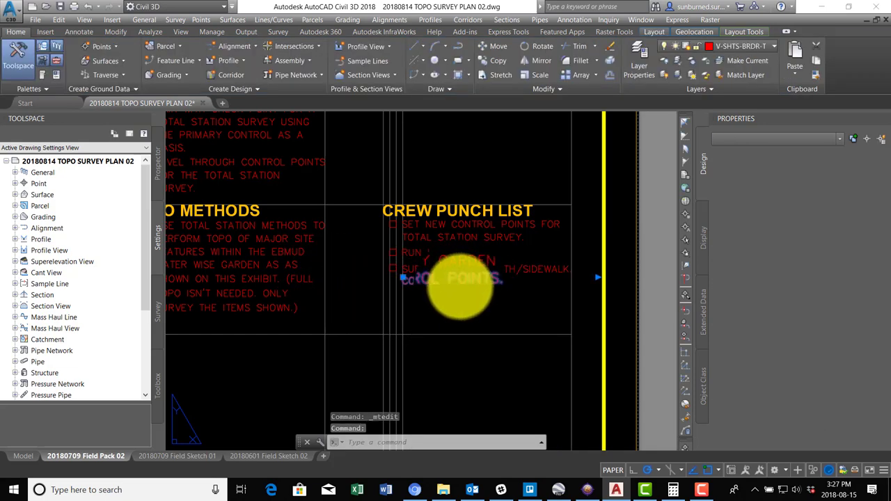
key(Delete)
- Copy the RUN LEVEL LOOP and SURVEY GARDEN PATH/SIDEWALK items with their checkboxes straight down below the list
scroll(449, 284, up, 2)
text(o)
key(Return)
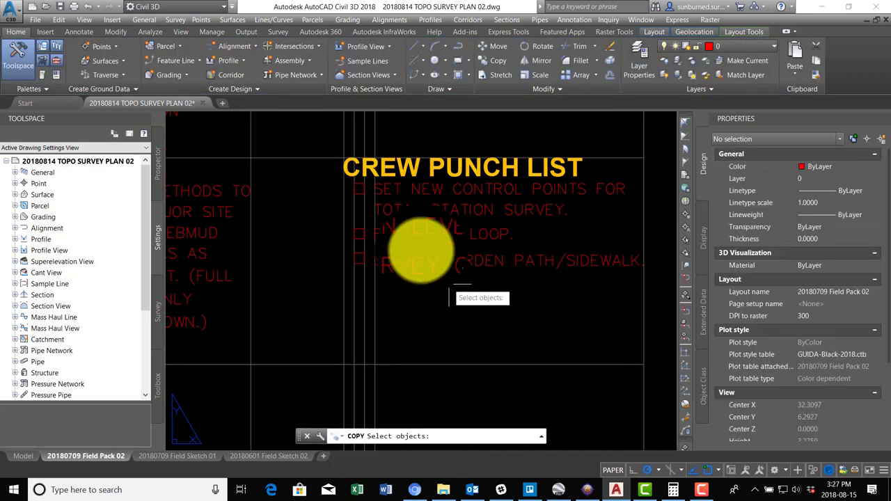
click(339, 224)
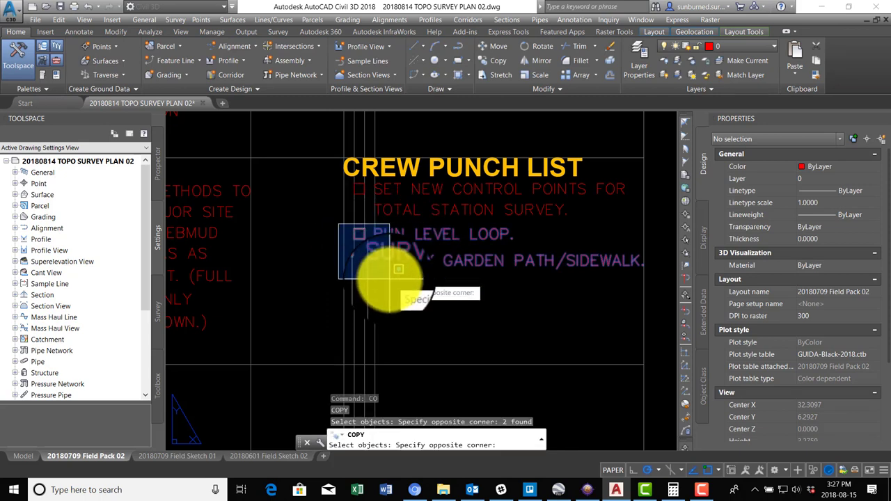
click(380, 275)
key(Return)
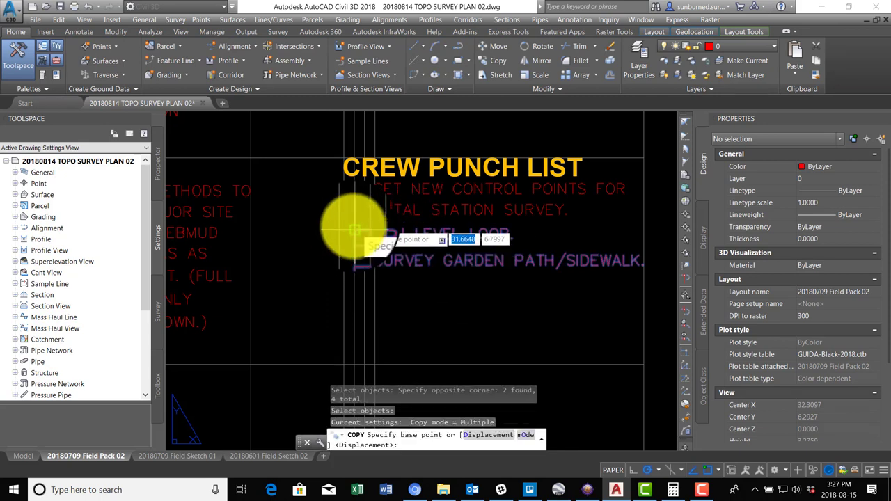
click(354, 195)
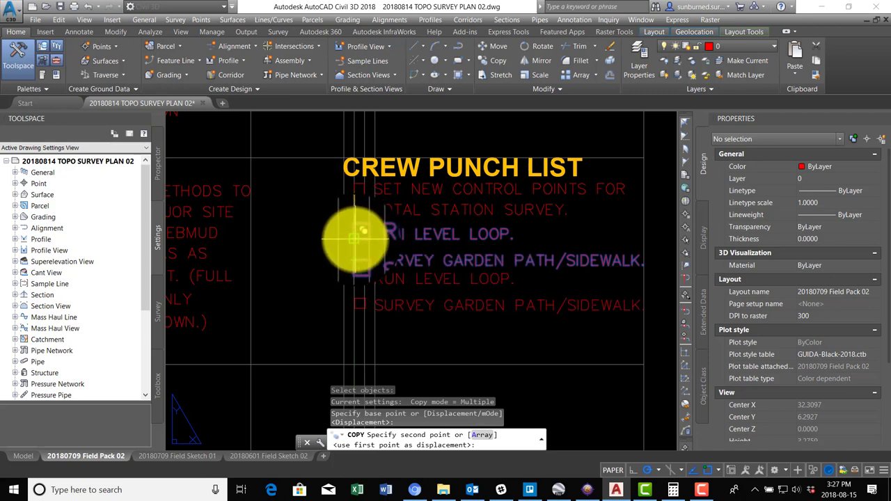
click(426, 286)
key(Escape)
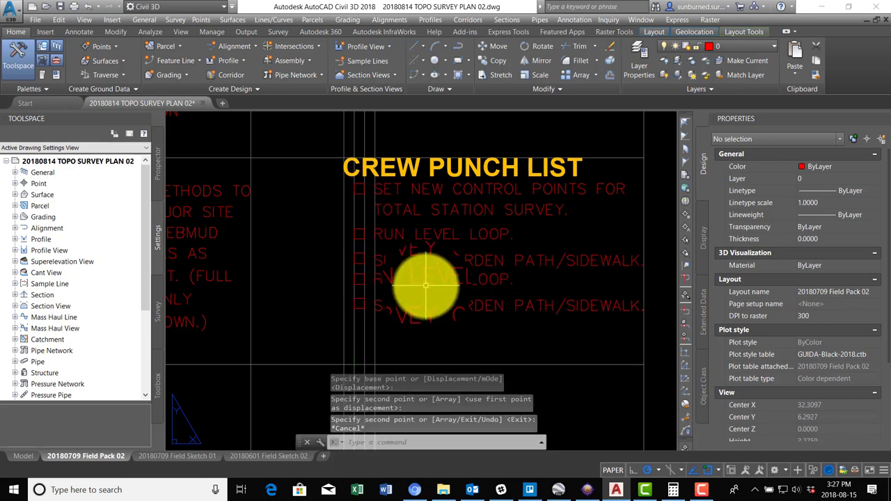
- Draw a spacing circle of about 0.136 radius centered on the lower corner of the RUN LEVEL LOOP checkbox, reaching the next checkbox
scroll(386, 300, up, 2)
scroll(386, 307, down, 1)
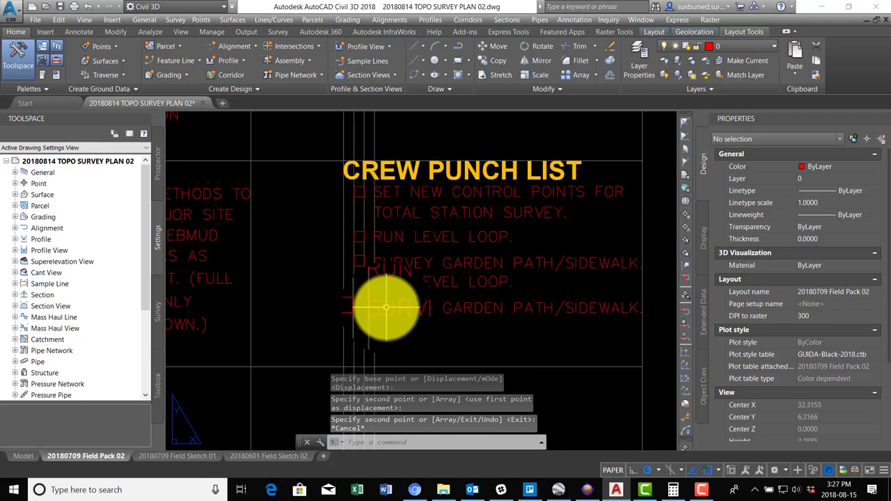
scroll(374, 277, up, 1)
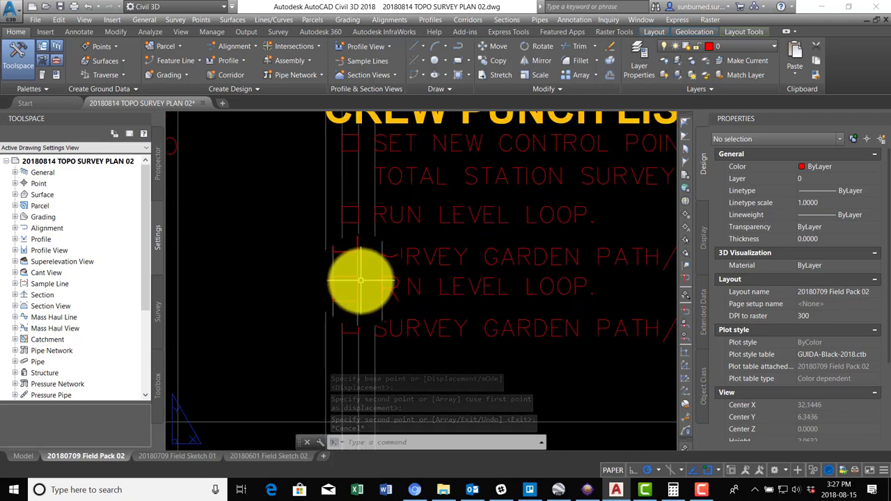
text(c)
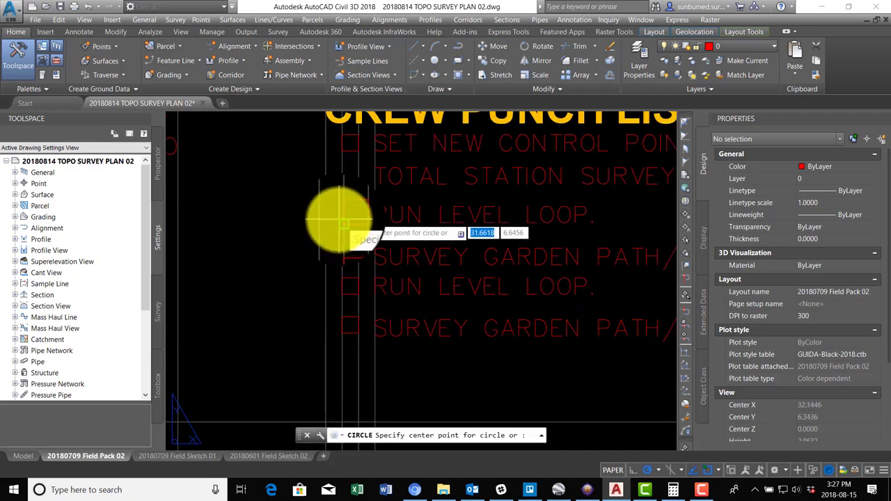
key(Return)
click(340, 230)
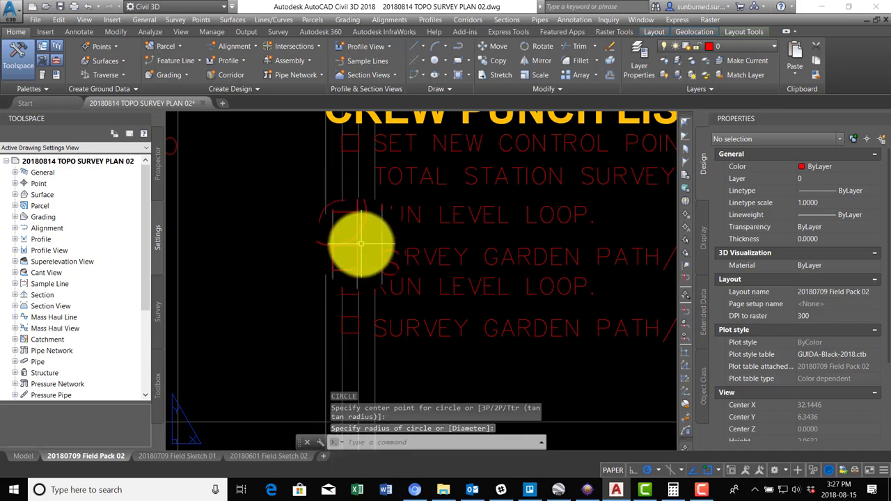
click(359, 233)
- Move the spacing circle's center straight down to the lower corner of the upper SURVEY GARDEN PATH/SIDEWALK checkbox
click(338, 219)
click(342, 230)
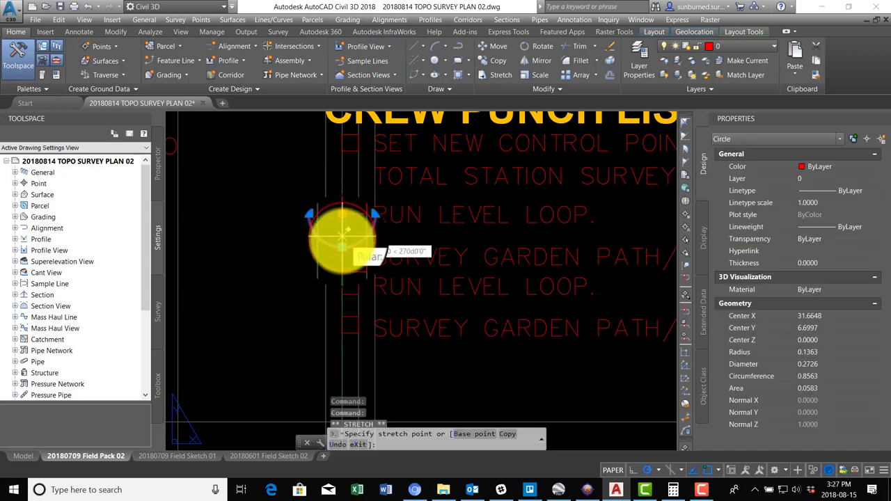
click(343, 261)
key(Escape)
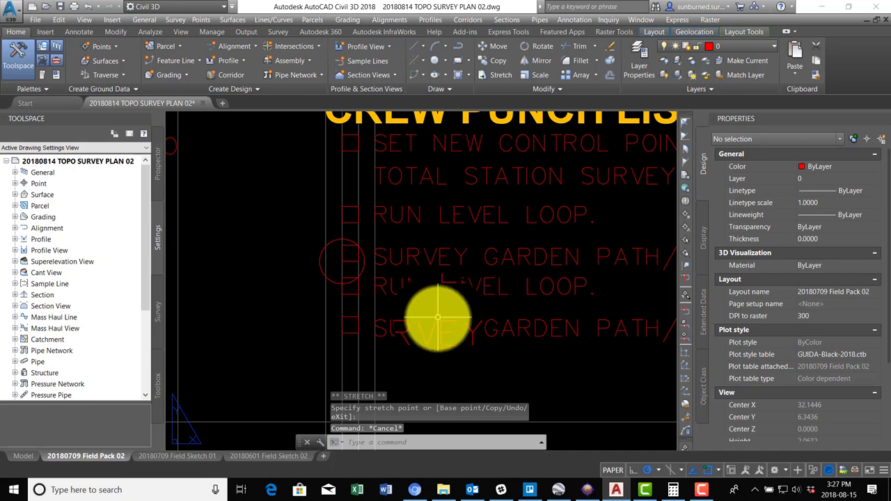
- Move the two copied punch list items down to match the spacing set by the circle
text(m)
key(Return)
click(443, 343)
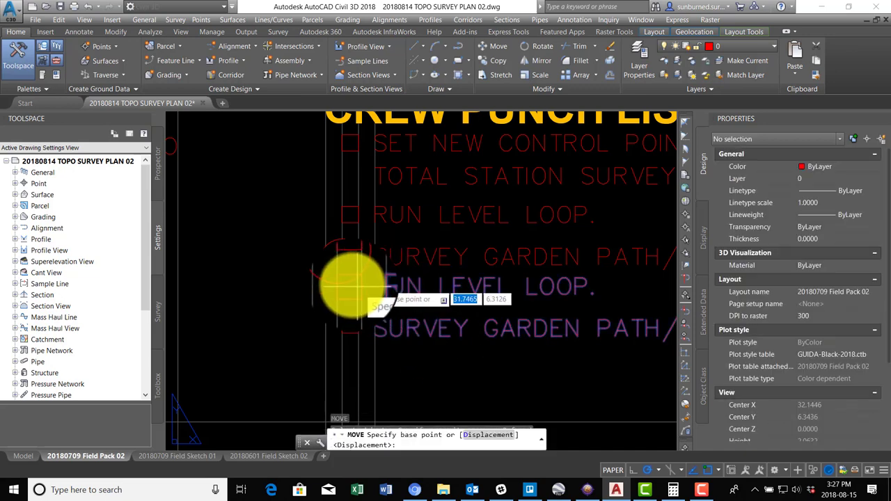
click(342, 277)
key(Escape)
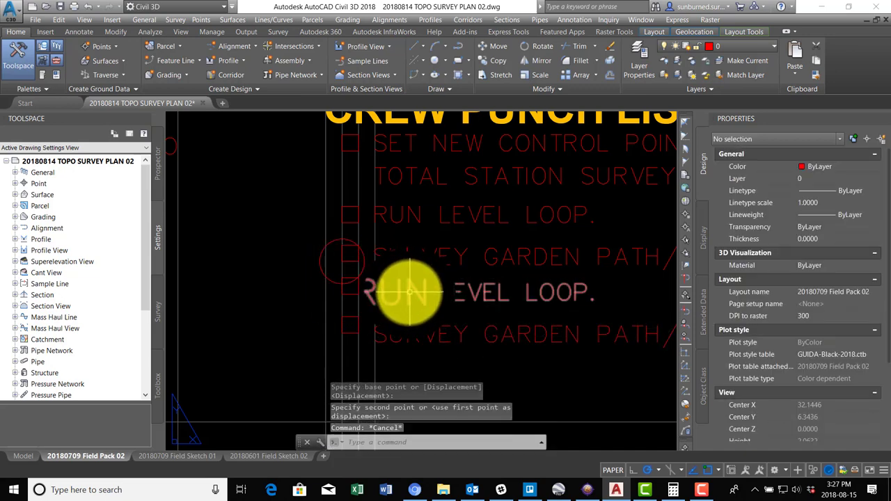
text(m)
key(Return)
click(456, 357)
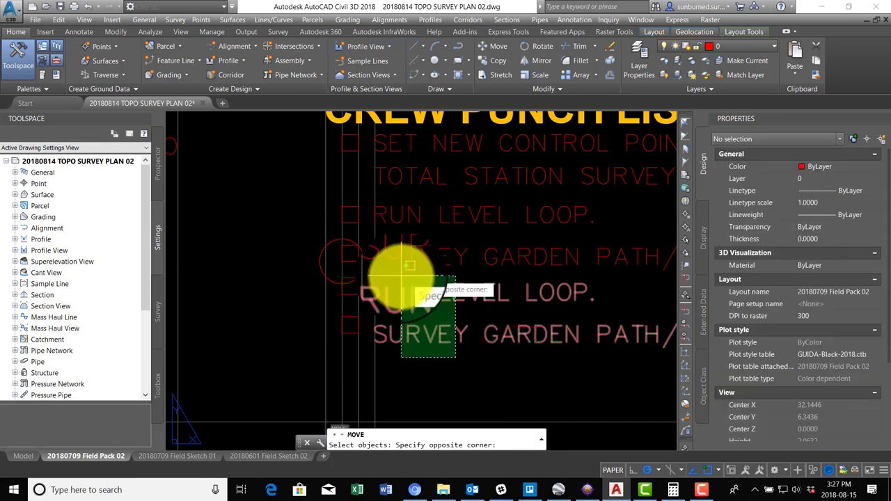
click(398, 286)
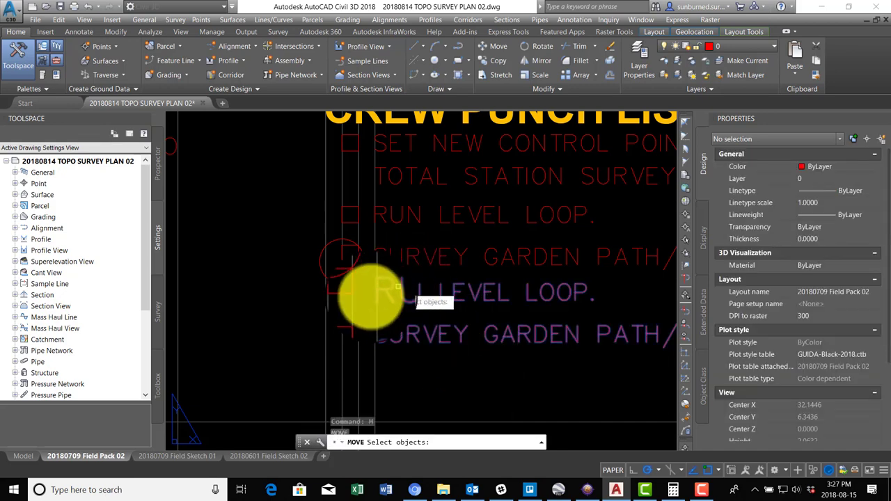
key(Escape)
- Move the checkboxes of the two copied punch list items up to match the spacing set by the circle
text(m)
key(Return)
click(348, 296)
click(351, 326)
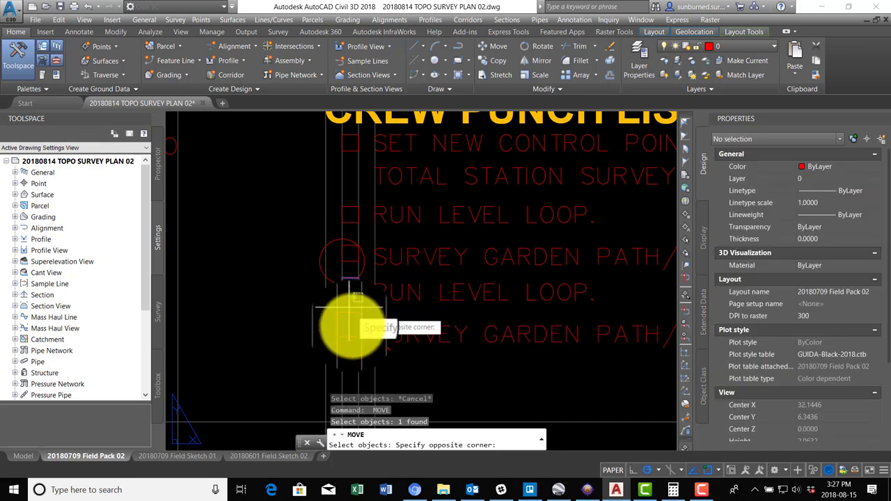
click(352, 331)
click(354, 326)
click(350, 309)
key(Return)
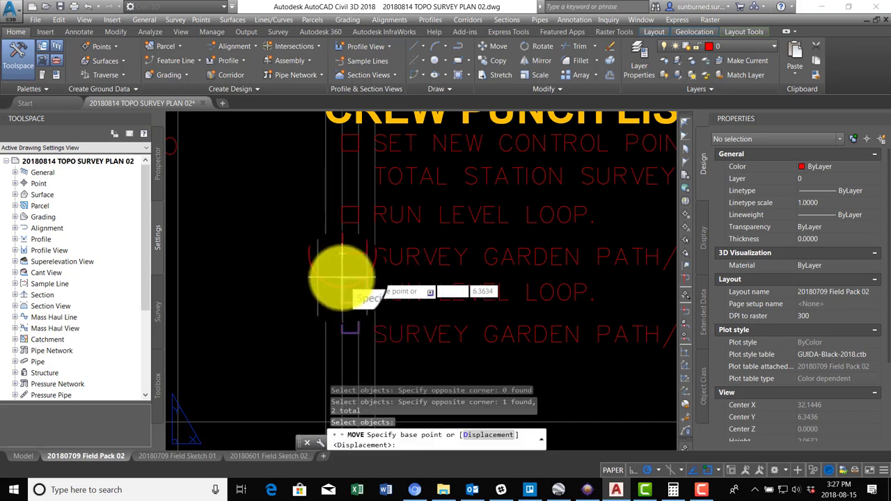
click(342, 277)
key(Escape)
scroll(498, 306, down, 2)
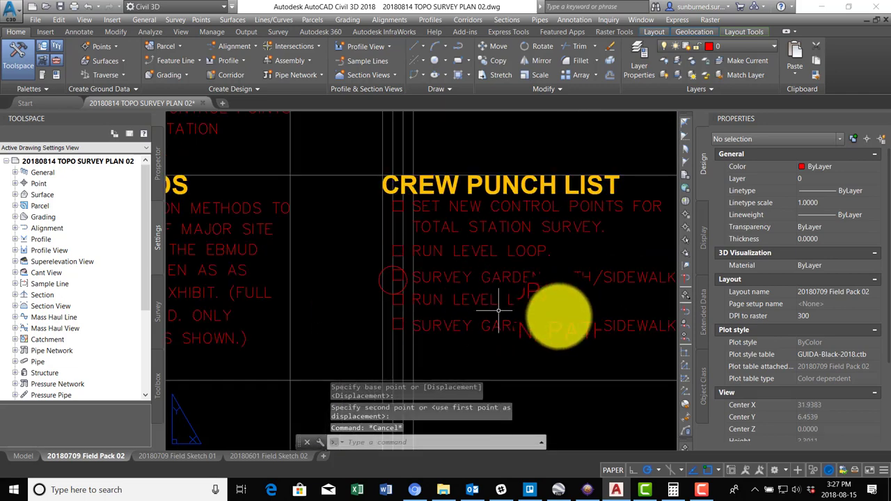
- Change the copied RUN LEVEL LOOP punch list item's text to "SURVEY CREEK BED."
middle_drag(498, 306, 420, 295)
click(421, 283)
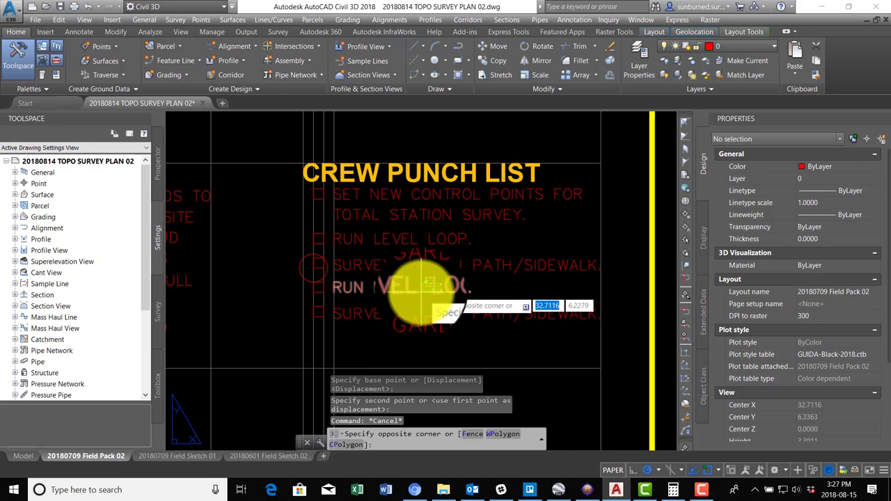
key(Escape)
click(407, 288)
key(Escape)
click(407, 292)
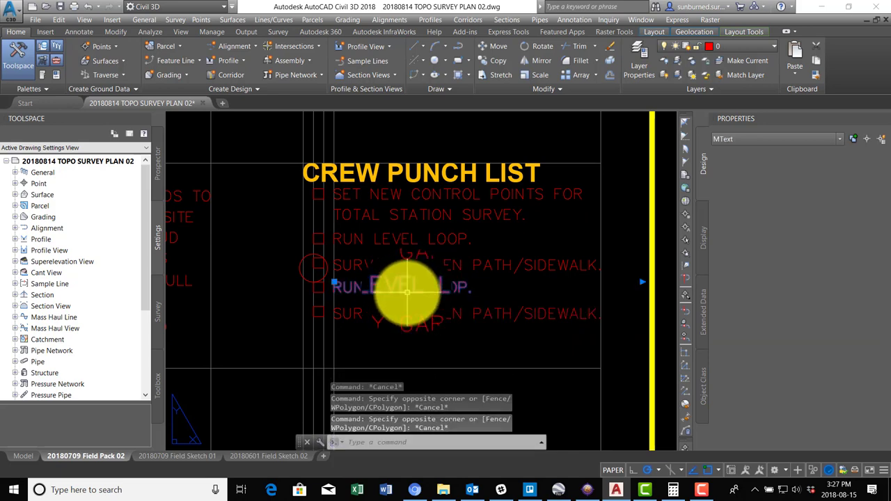
double_click(467, 288)
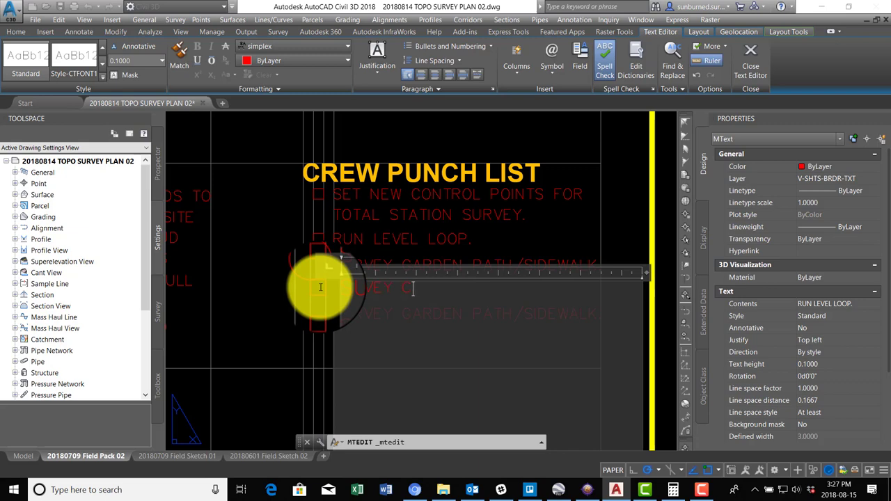
click(266, 352)
- Replace the lowest punch list item's text with "SURVEY BUILDING CORNERS."
double_click(385, 311)
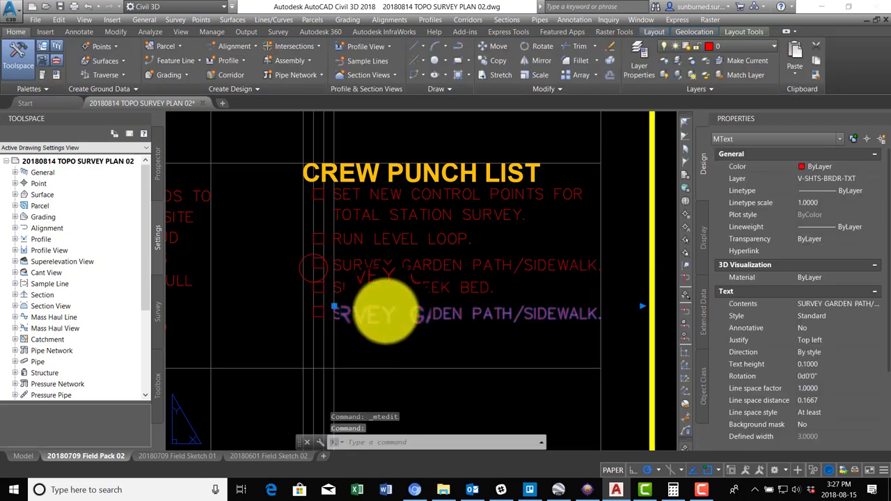
text(SURVEY BUIL)
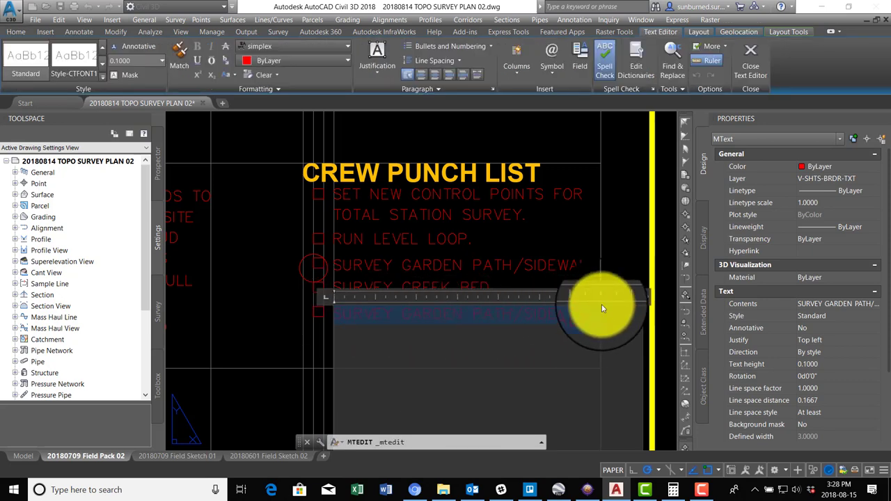
text(DING CORNERS.)
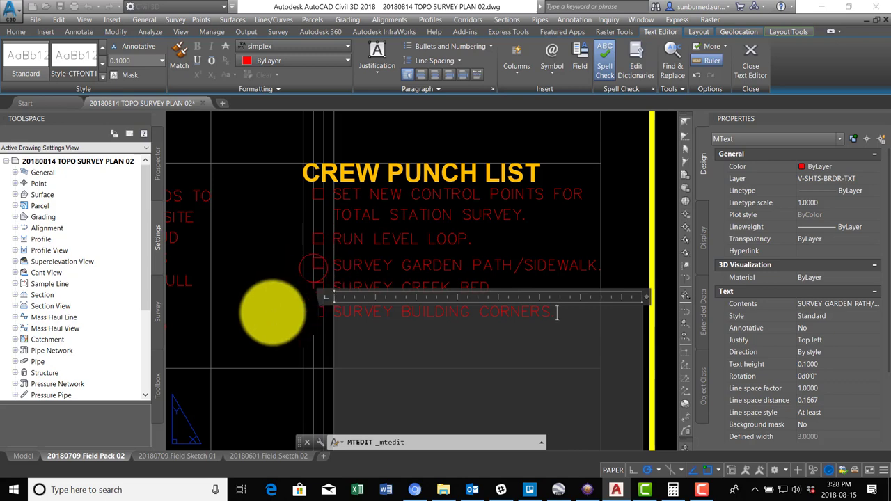
click(272, 313)
- Copy the SURVEY BUILDING CORNERS item with its checkbox straight down by one checkbox interval
text(co)
key(Return)
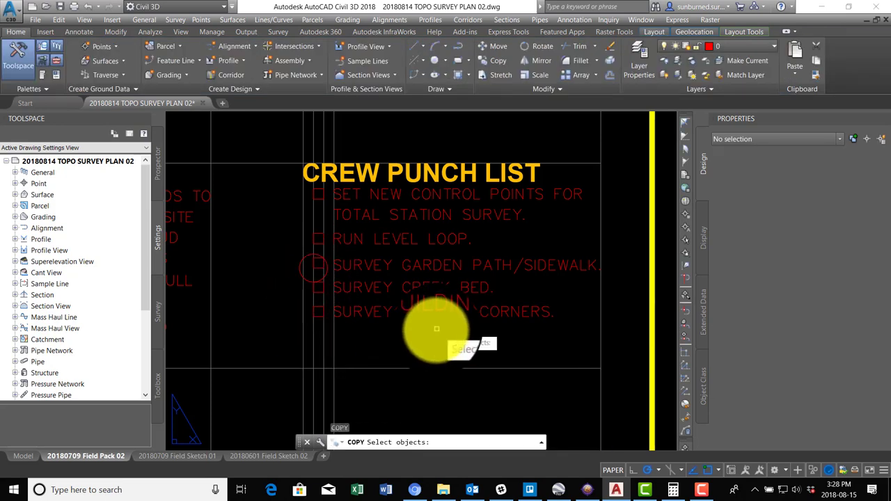
click(473, 330)
click(278, 301)
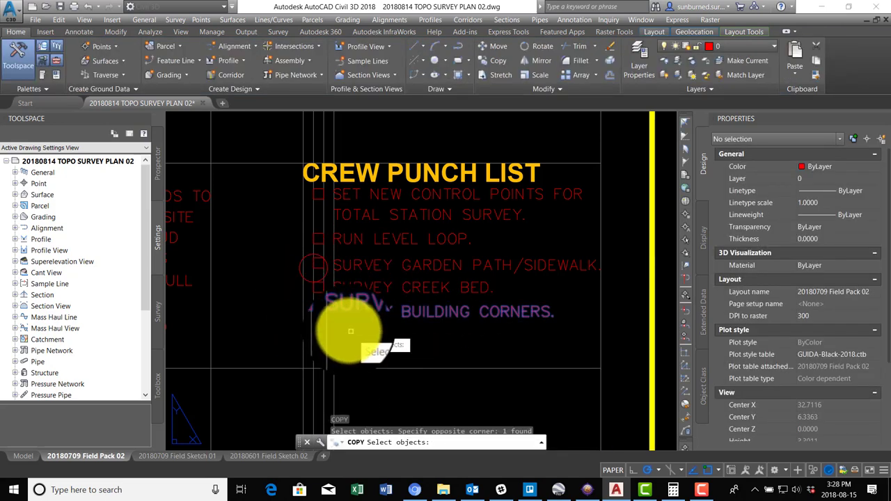
key(Return)
click(316, 290)
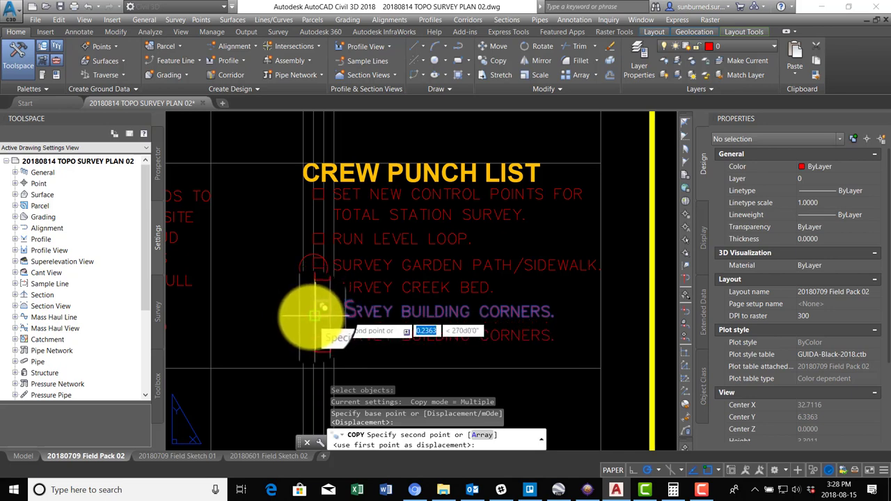
click(315, 317)
key(Escape)
- Change the lowest copied punch list item's text to "SURVEY CURB/WALK ON STREET.."
click(403, 332)
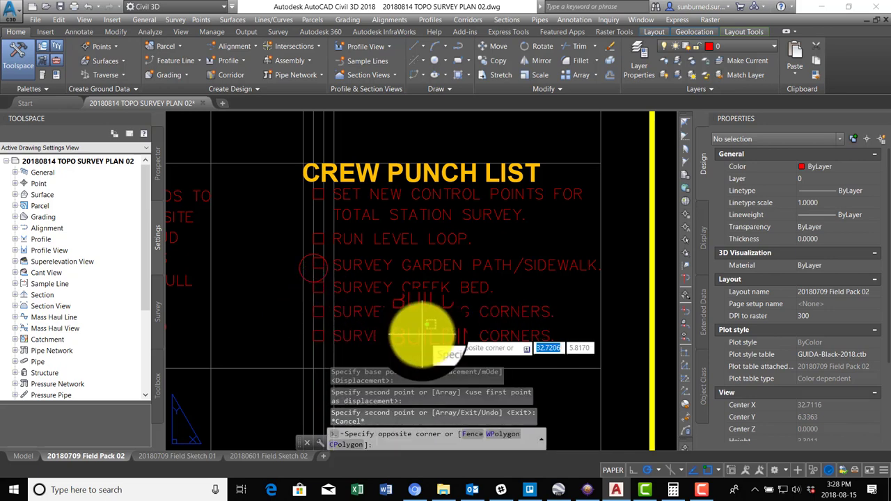
key(Escape)
double_click(404, 336)
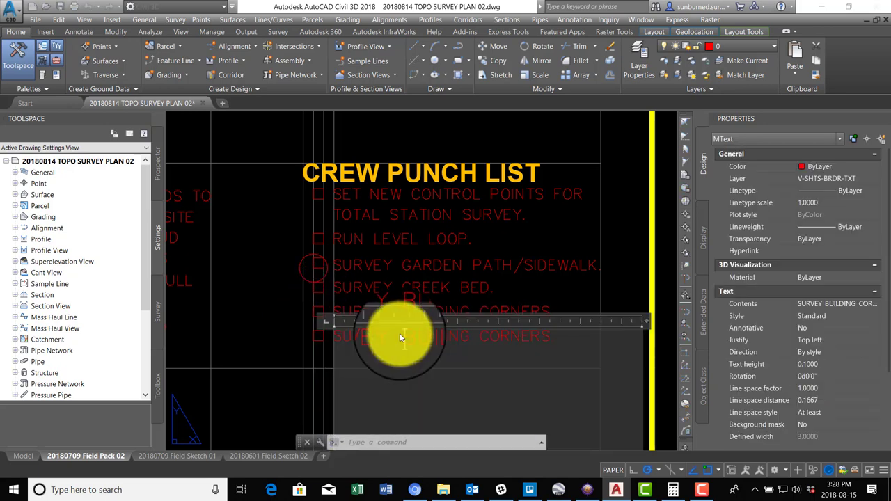
drag(401, 336, 533, 336)
text(CU)
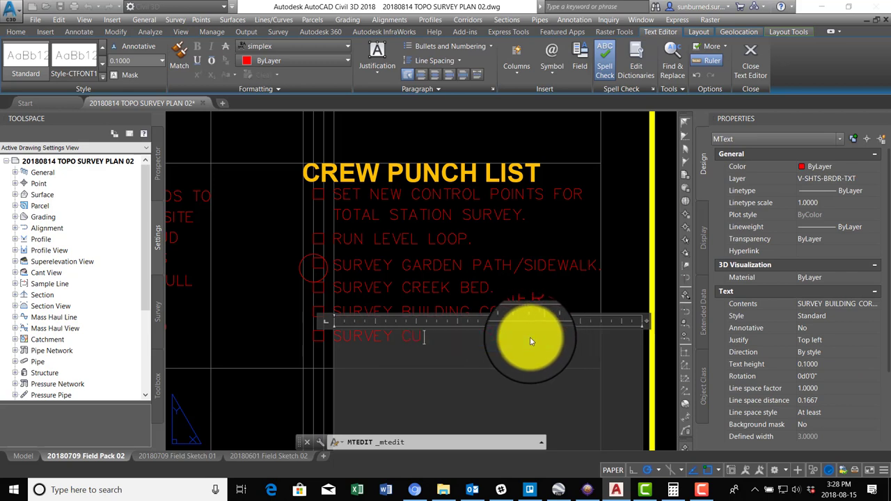
text(RB/WALL CORNER..)
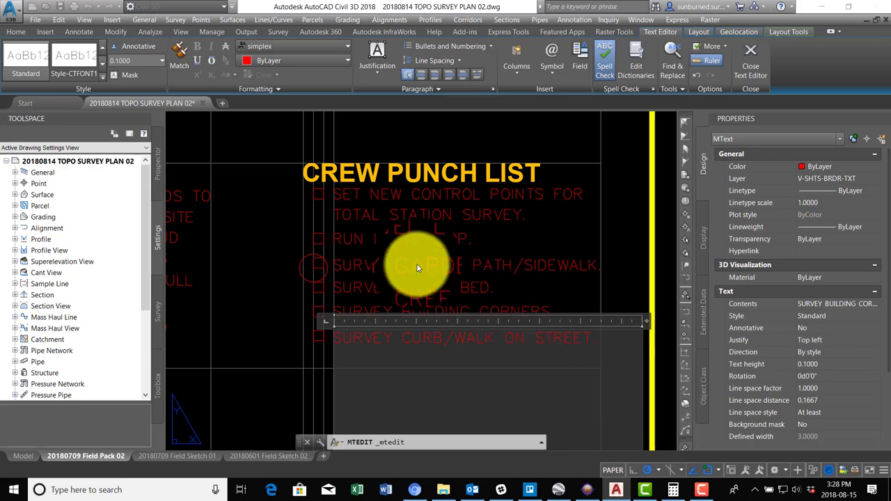
click(296, 275)
- Erase the spacing circle beside the punch list and freeze the V-SHTS-TXT-ALIGN layer holding the alignment guidelines
click(300, 271)
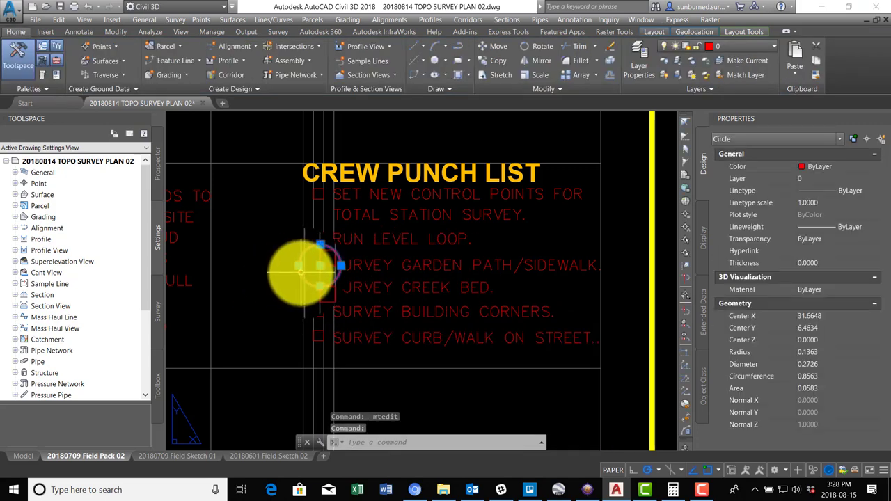
key(Delete)
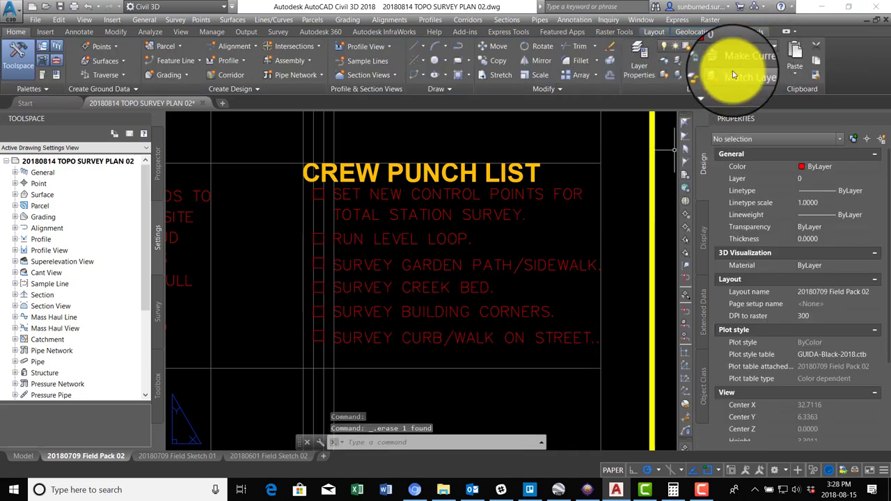
click(695, 58)
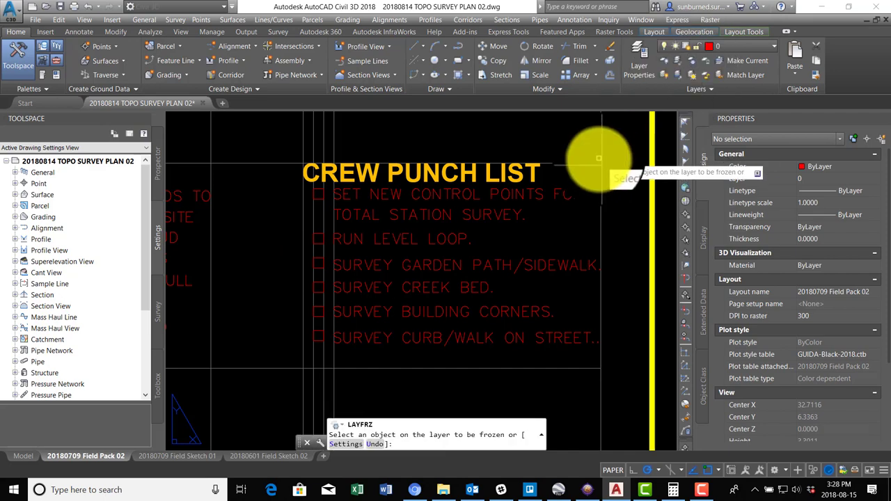
click(652, 174)
scroll(570, 264, down, 3)
key(Escape)
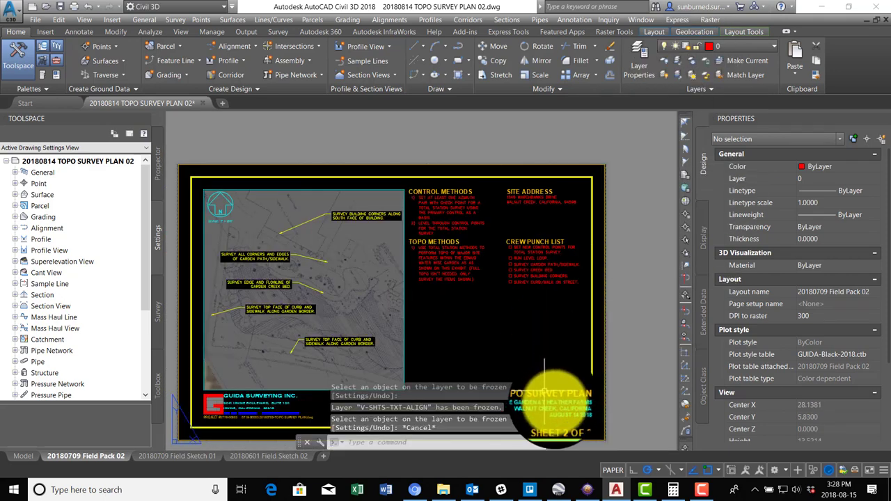
- Change the scale note under the north arrow to SCALE: 1" = 20' and save the drawing
middle_drag(513, 342, 508, 331)
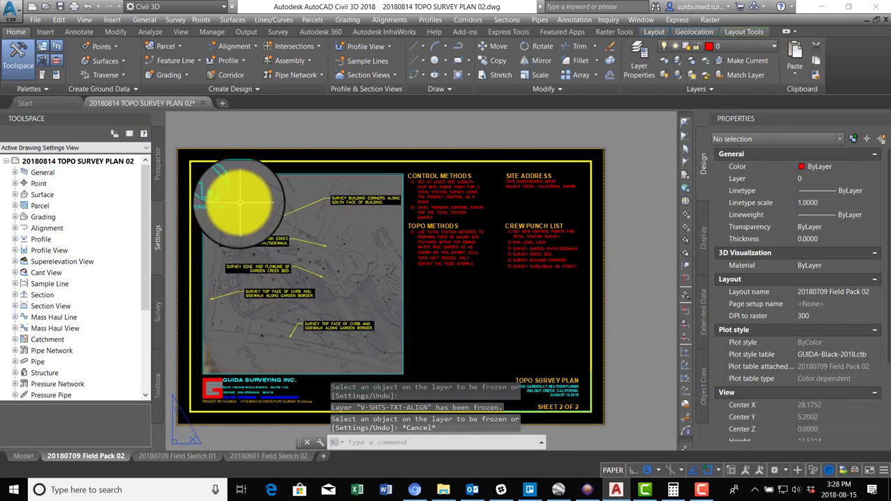
double_click(222, 206)
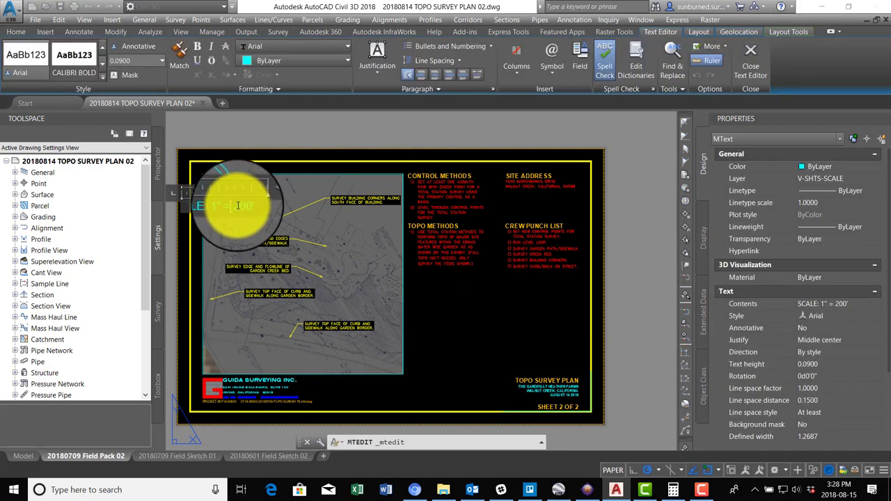
click(466, 289)
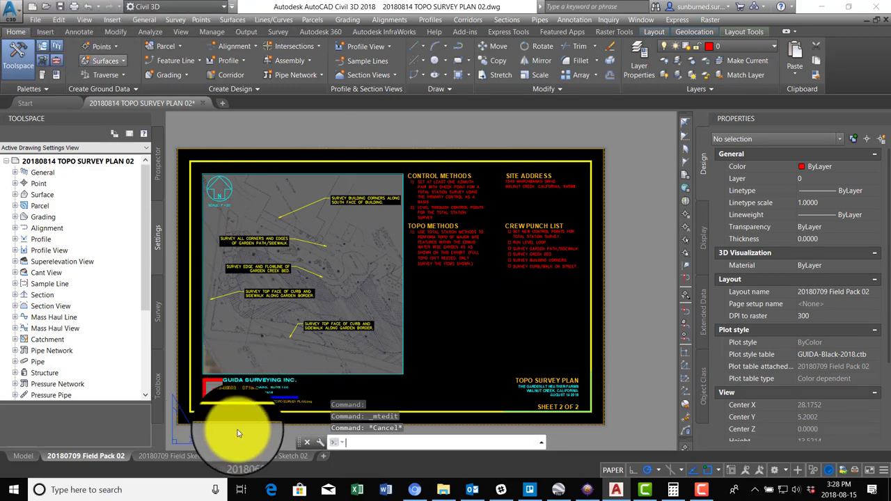
key(ctrl+s)
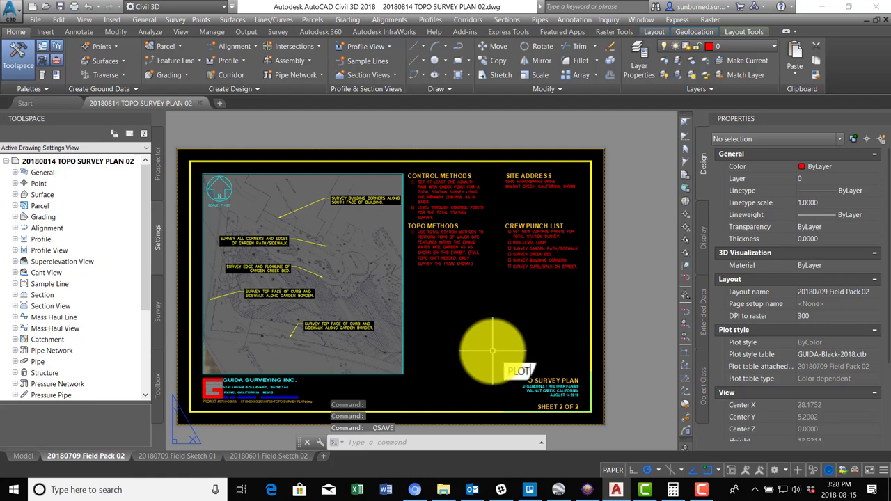
- Preview the topo sheet's plot, check the callouts and notes, and plot it from the preview
key(ctrl+p)
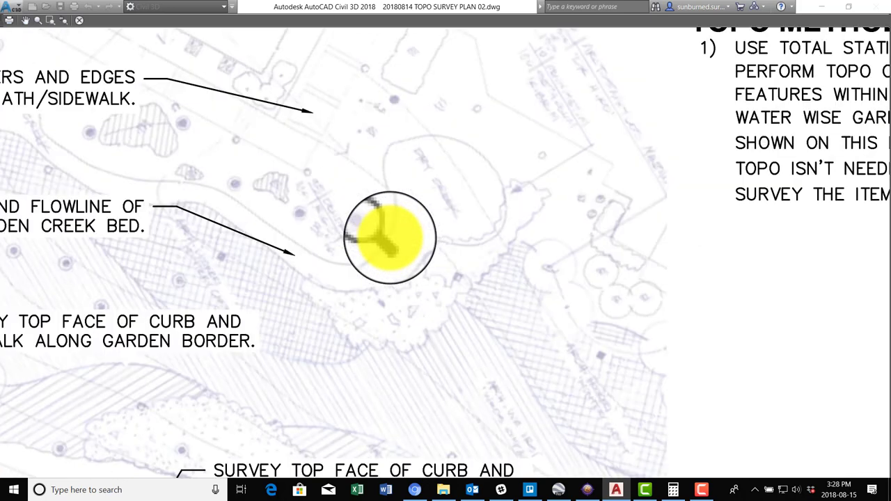
scroll(390, 237, down, 2)
middle_drag(453, 295, 535, 373)
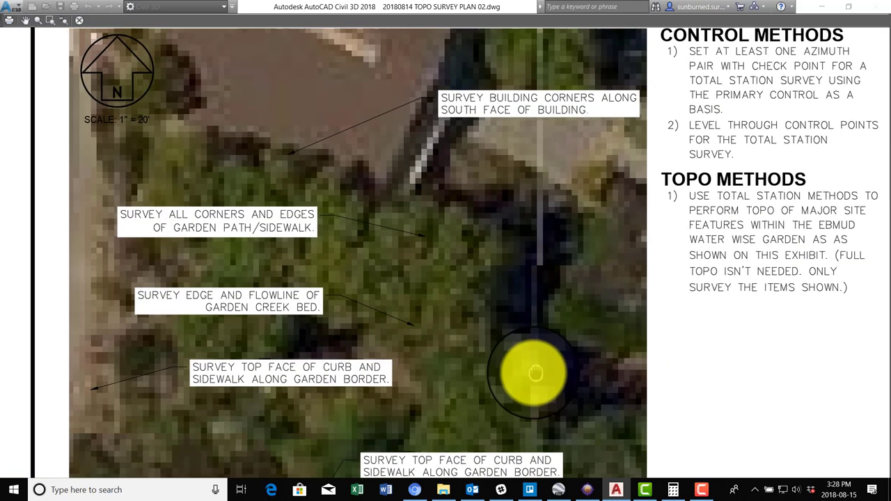
scroll(407, 243, down, 3)
right_click(450, 207)
click(478, 224)
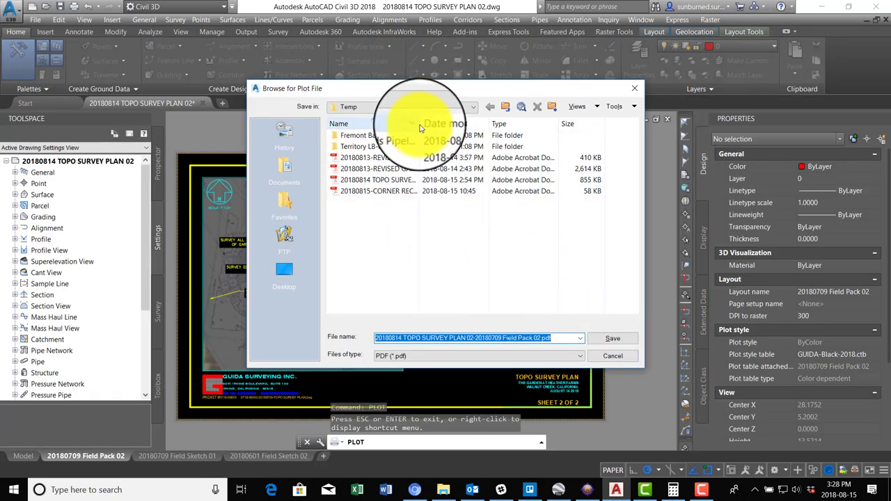
- Save the plot in the Temp folder as "20180814 TOPO SURVEY PLAN-20180709 TOPO PLAN.pdf"
drag(419, 128, 550, 125)
click(502, 179)
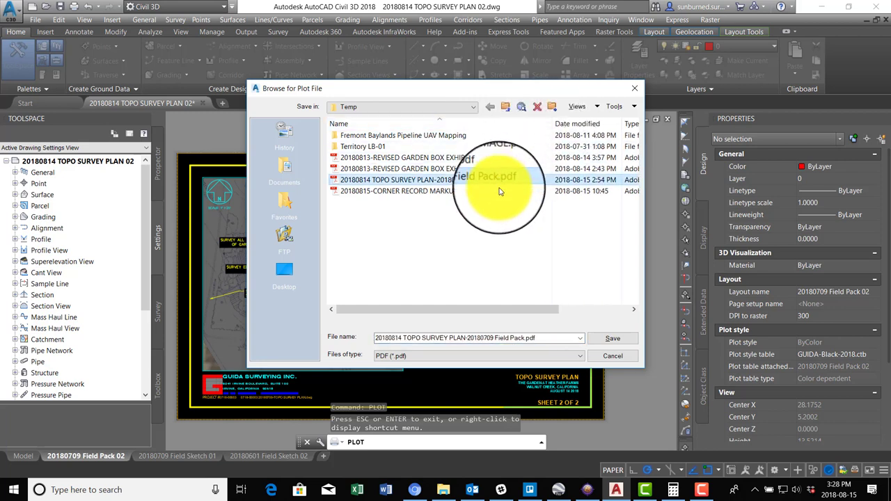
click(499, 337)
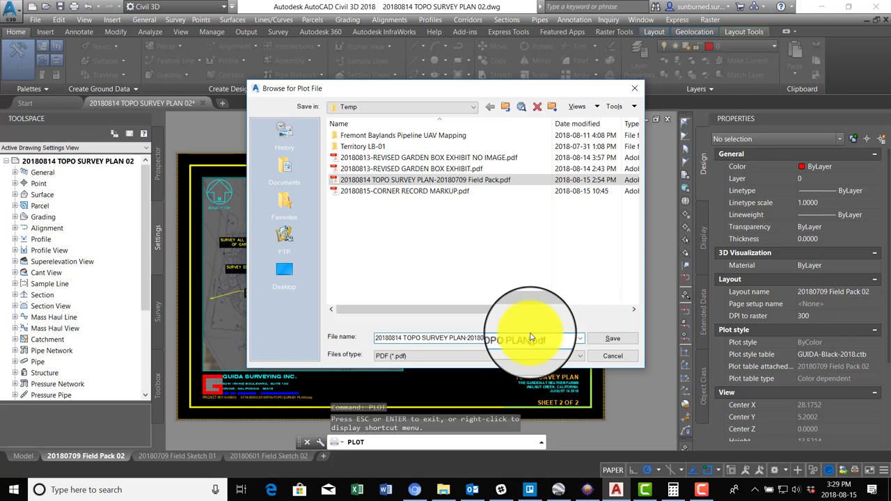
key(Return)
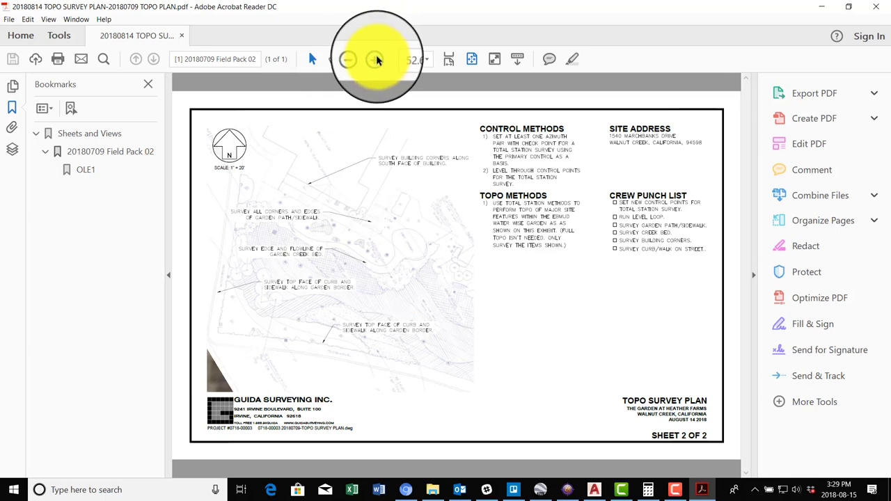
- Examine the plotted PDF at 125% zoom for the legibility of the garden plan image and callouts, and return to the drawing
click(377, 57)
click(377, 56)
click(377, 56)
click(376, 57)
scroll(574, 300, down, 1)
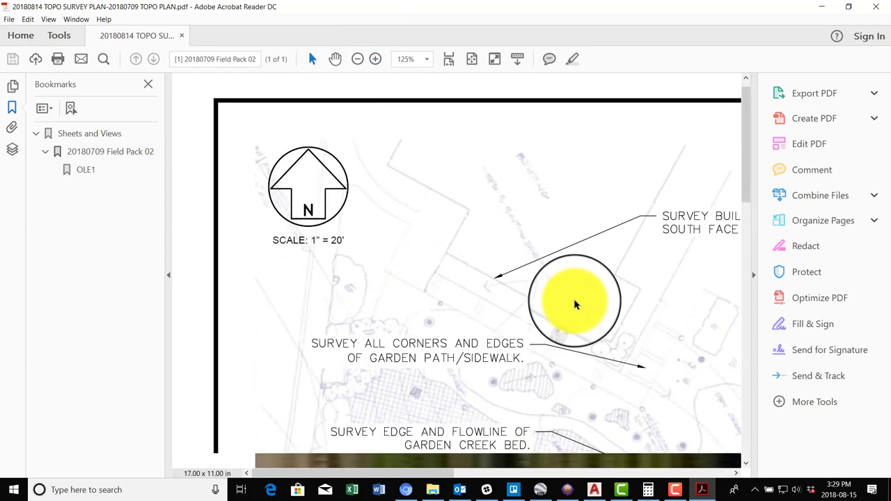
scroll(575, 304, down, 1)
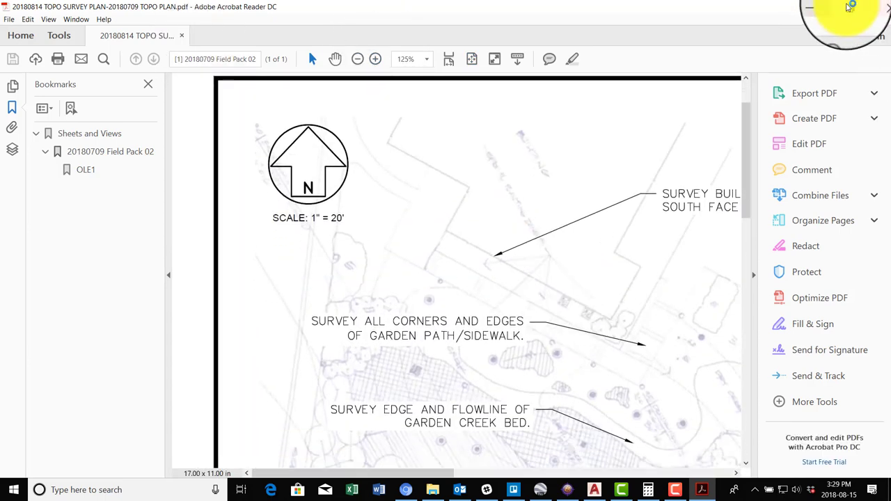
click(848, 7)
- Set the garden plan image's fade to 0 in model space
click(17, 457)
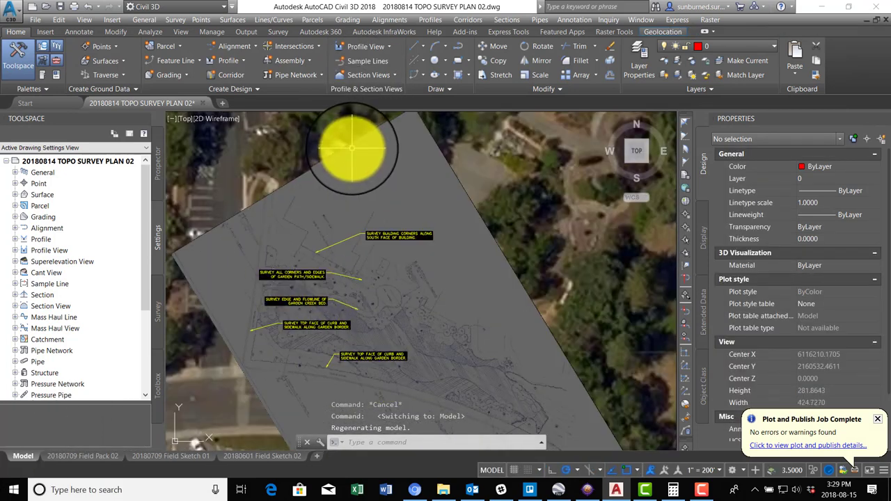
click(351, 149)
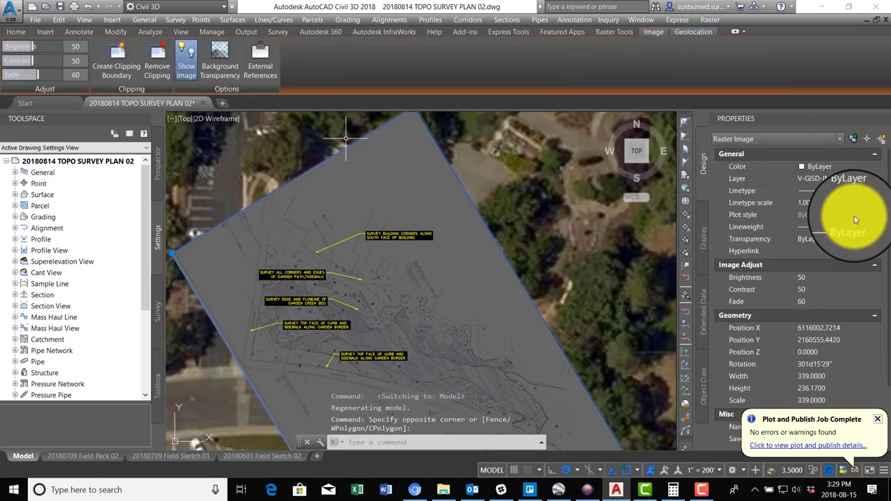
click(875, 301)
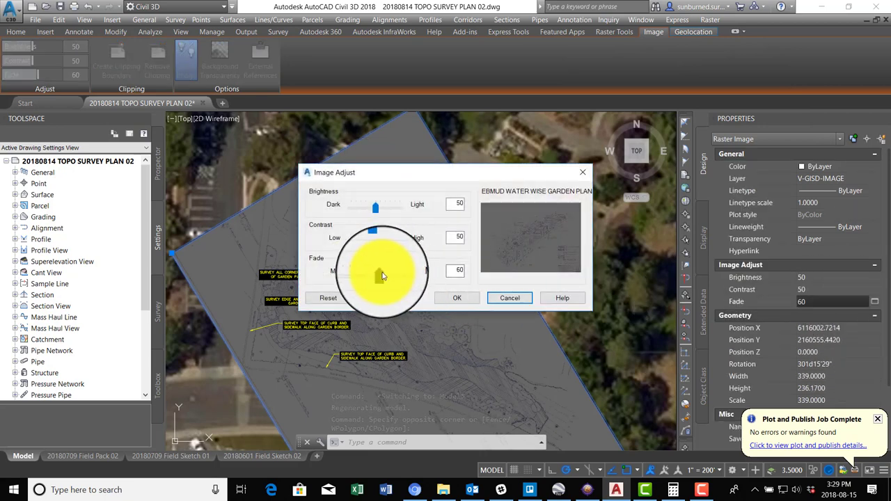
drag(381, 277, 348, 274)
click(456, 298)
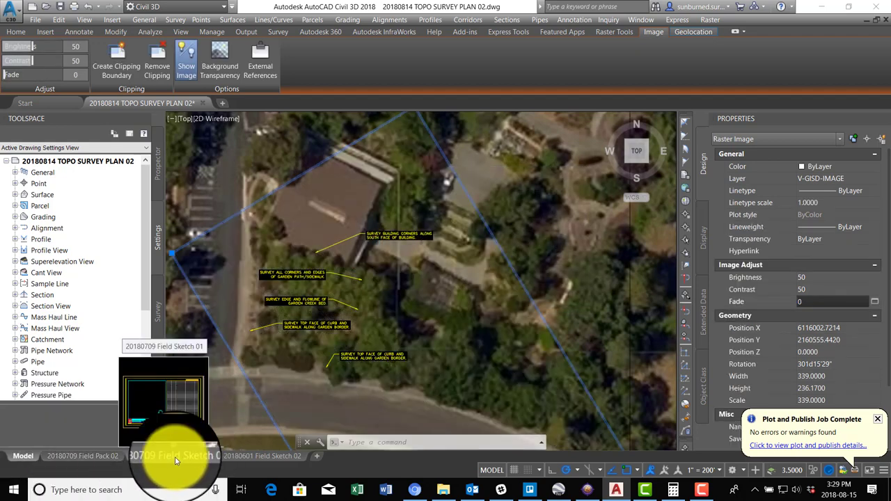
- Preview the plot of the 20180709 Field Pack 02 layout and plot it from the preview
click(93, 456)
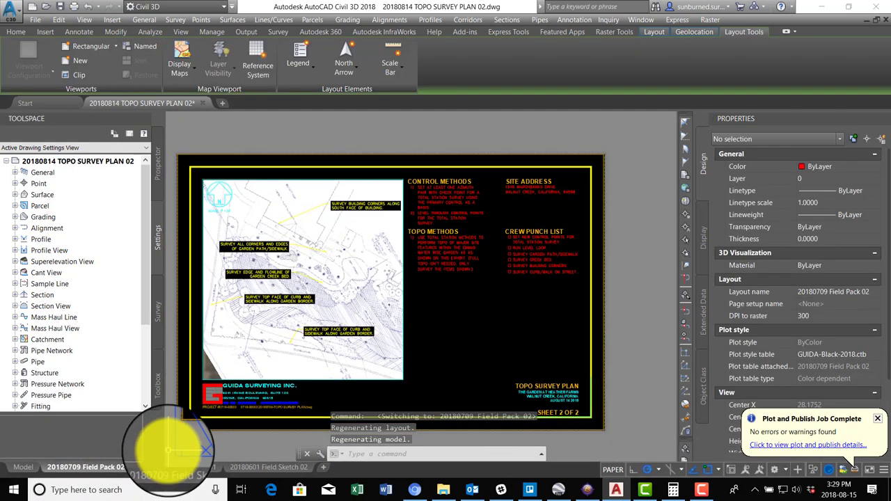
key(ctrl+p)
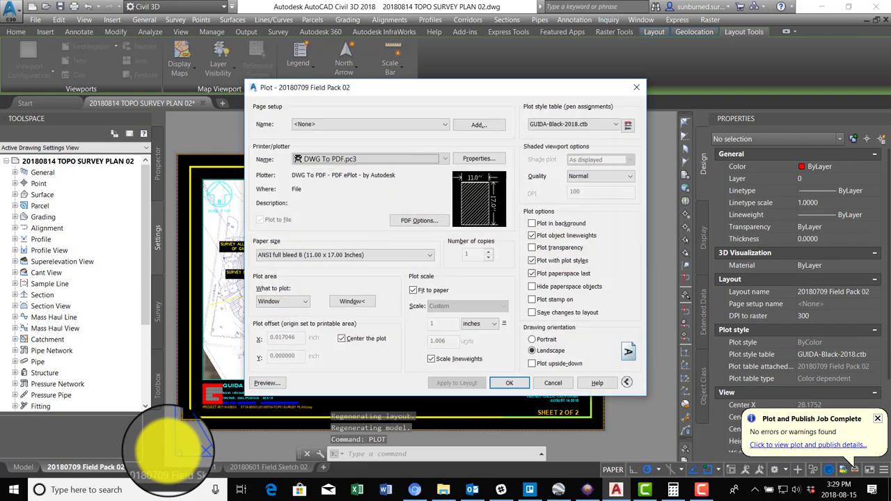
click(275, 385)
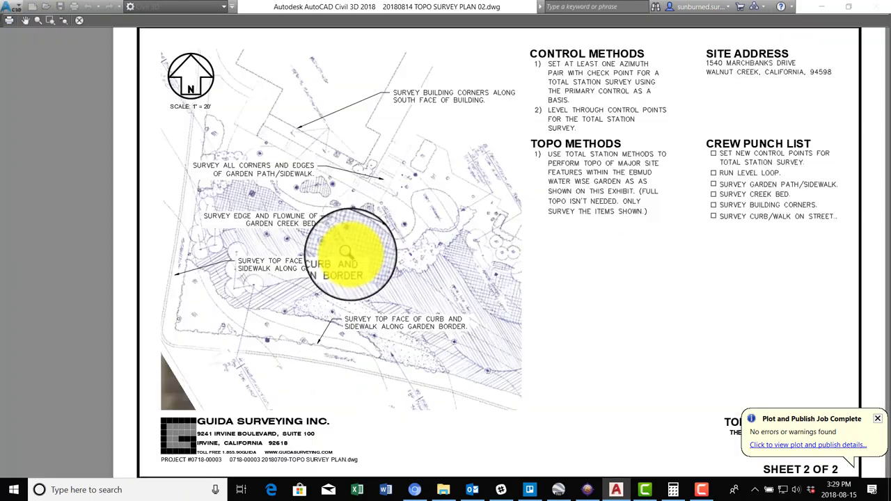
right_click(348, 252)
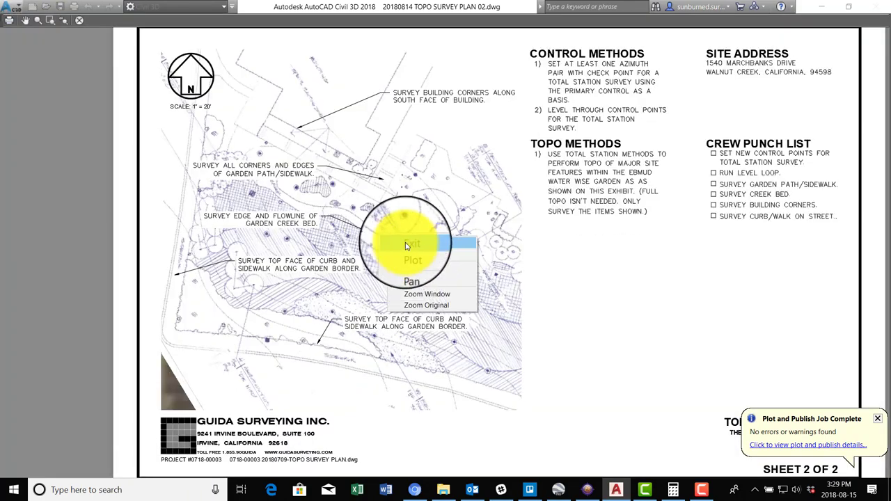
click(369, 257)
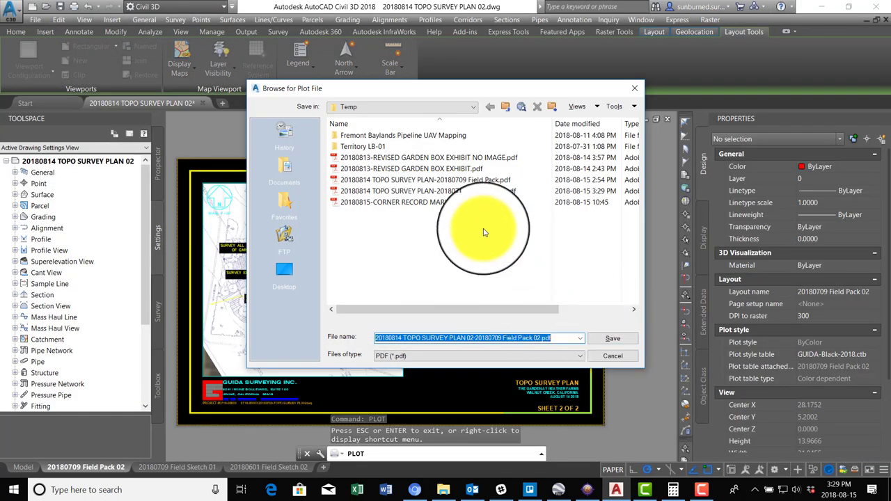
- Save the plot over the existing "20180814 TOPO SURVEY PLAN-20180709 TOPO PLAN.pdf", look it over and close the PDF viewer
click(497, 190)
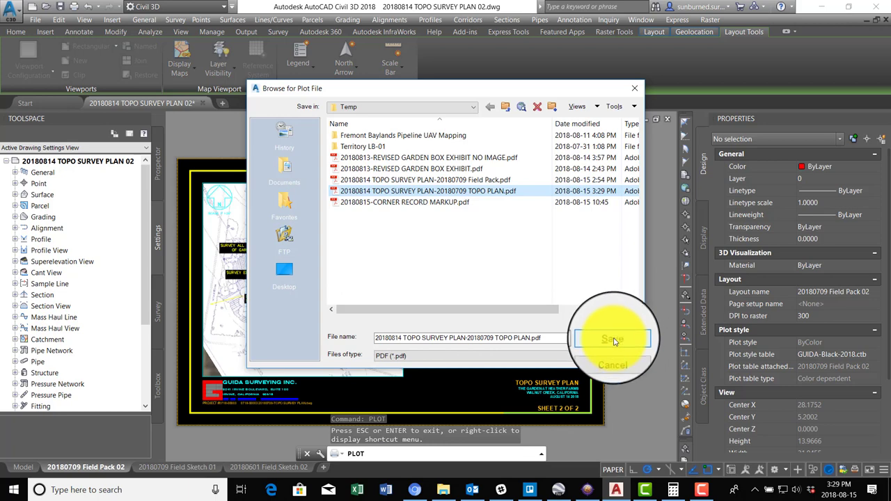
click(614, 341)
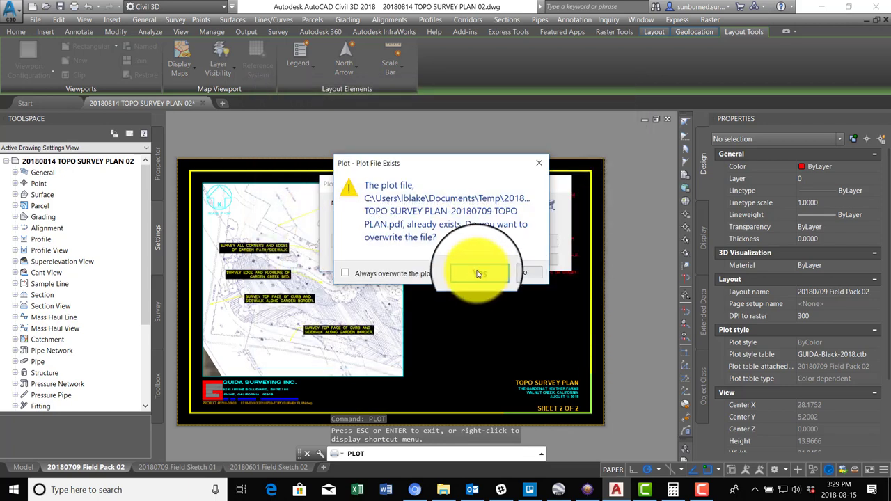
click(533, 318)
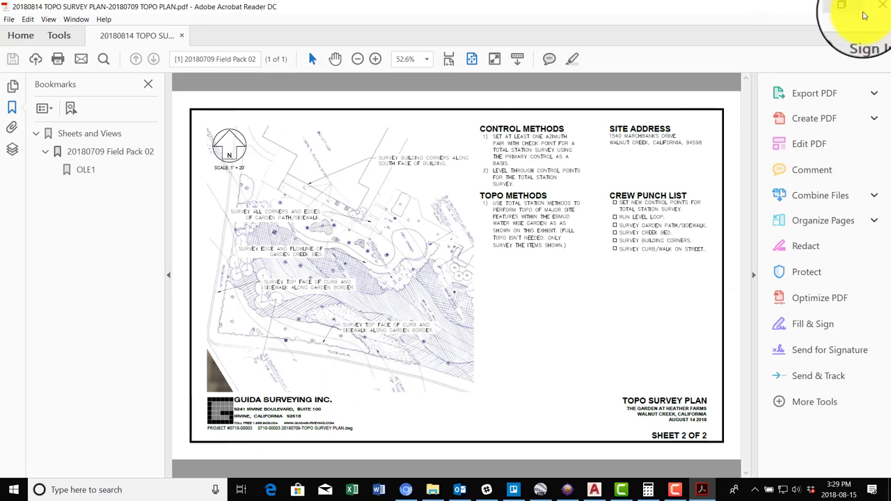
key(alt+F4)
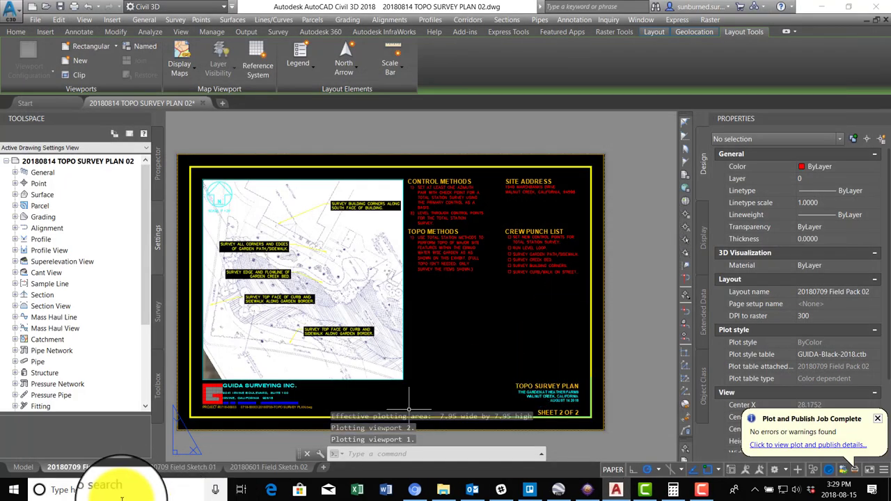
- Activate the map viewport on the 20180709 Field Sketch 01 layout and bring the garden plan area into it
click(170, 467)
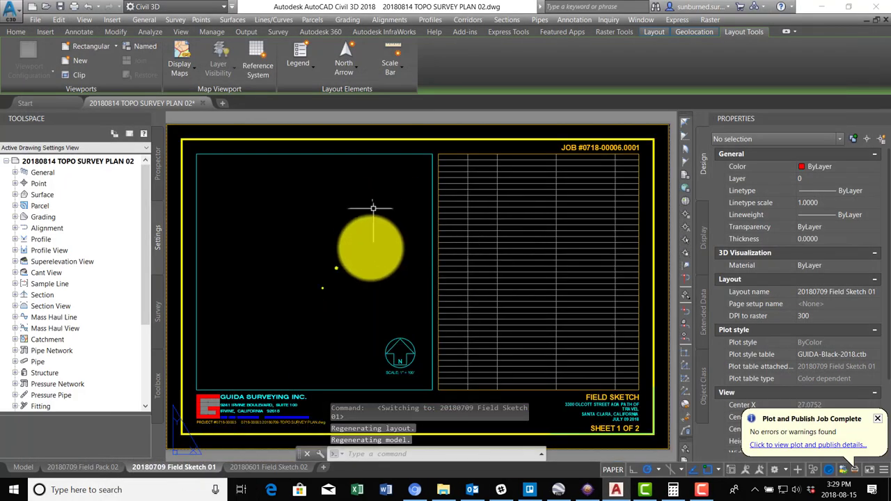
double_click(359, 289)
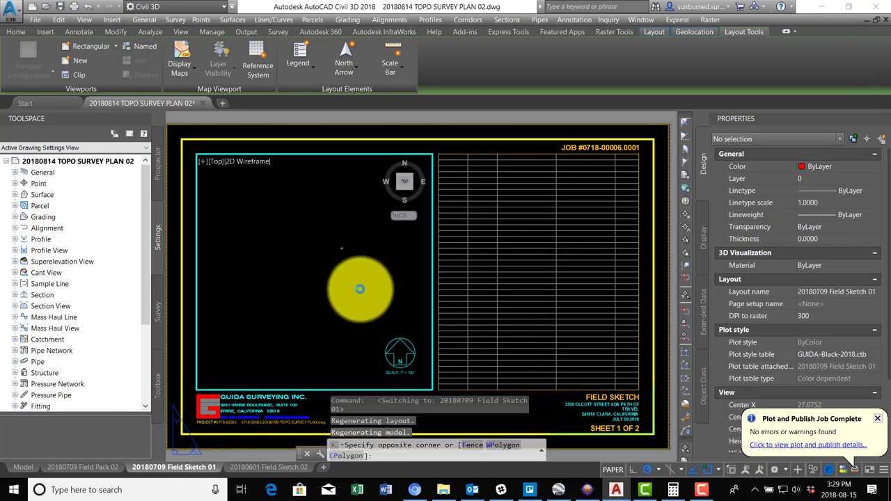
scroll(315, 303, down, 6)
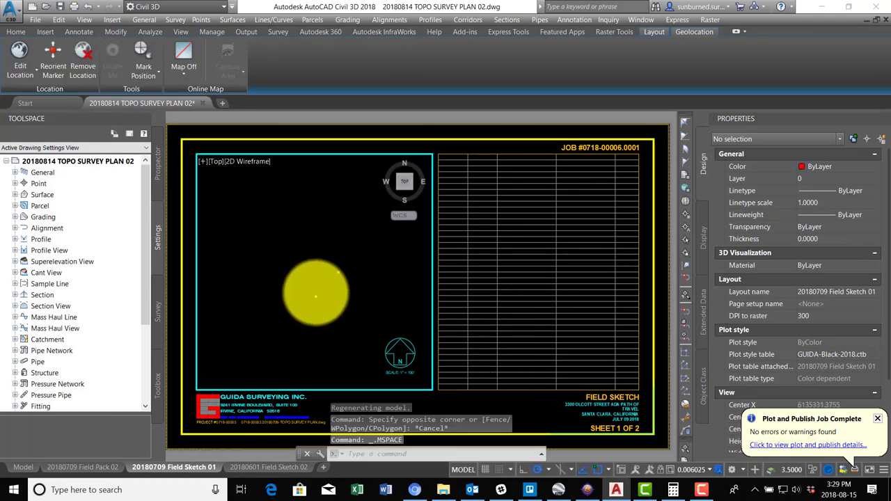
middle_click(317, 292)
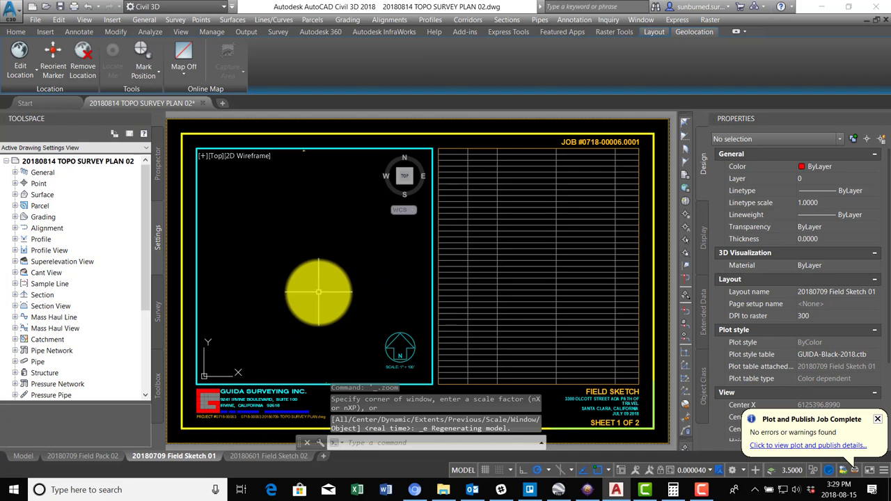
scroll(318, 292, down, 2)
click(346, 336)
click(294, 315)
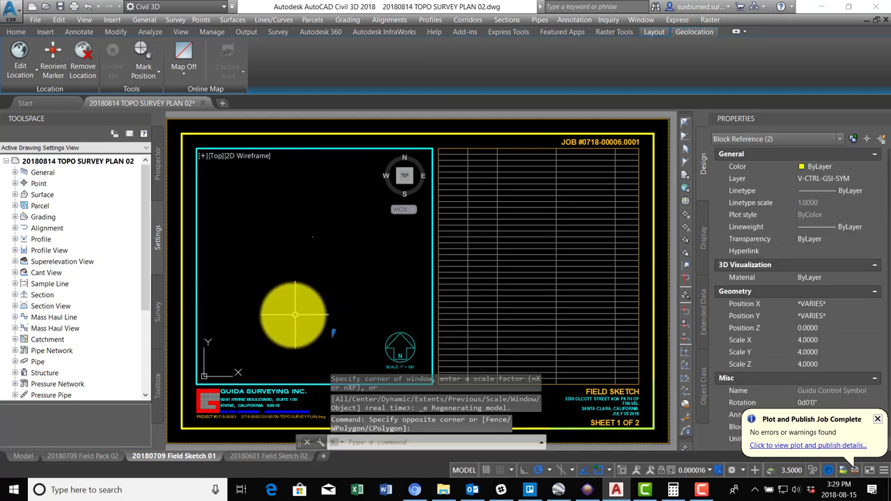
key(Escape)
middle_click(310, 212)
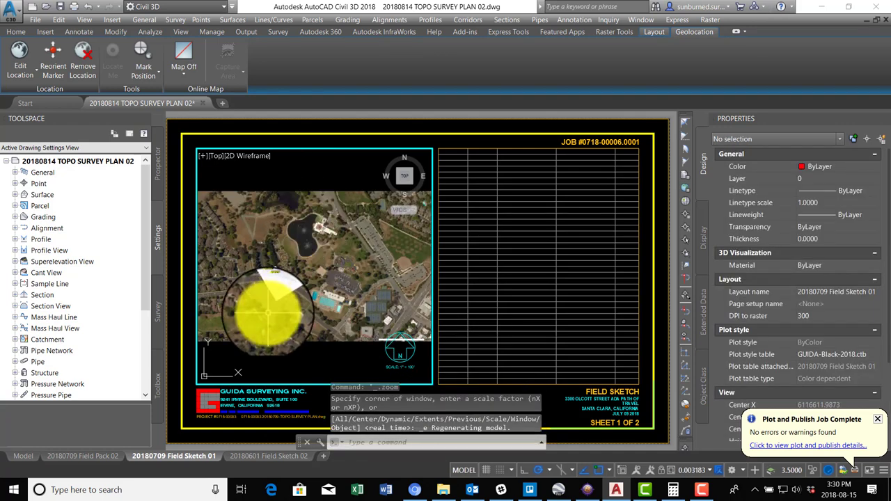
scroll(268, 317, up, 2)
scroll(306, 227, up, 10)
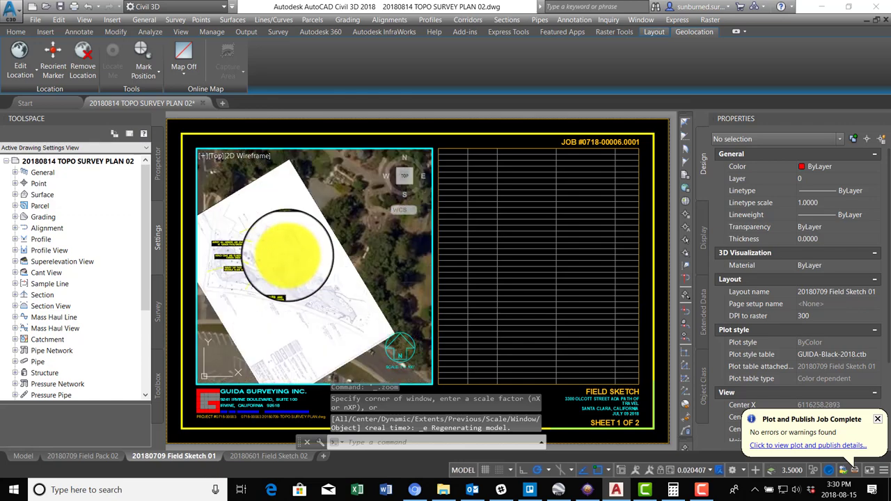
scroll(236, 284, down, 2)
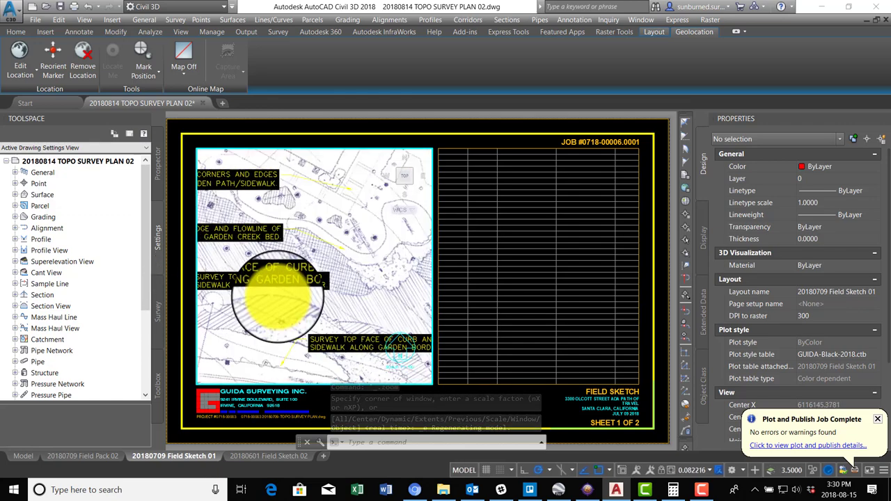
- Scale the Field Sketch viewport's view to 1/20XP
text(z)
key(Return)
text(1/20XP)
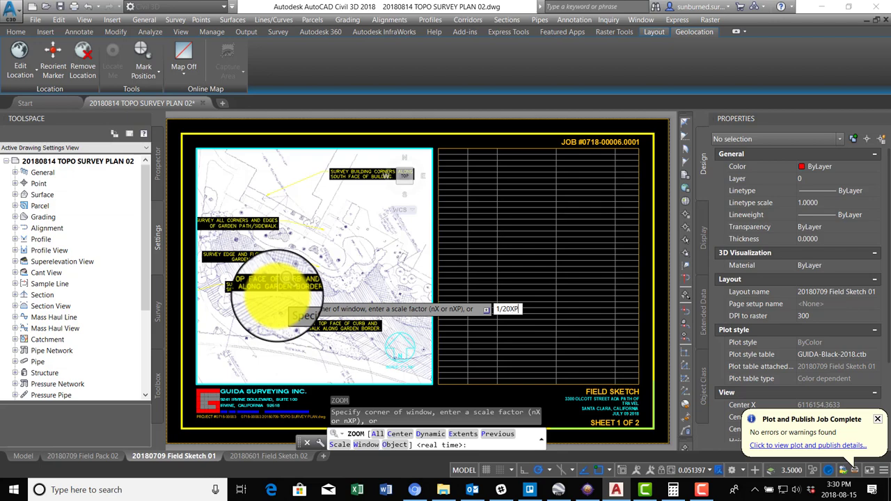
key(Return)
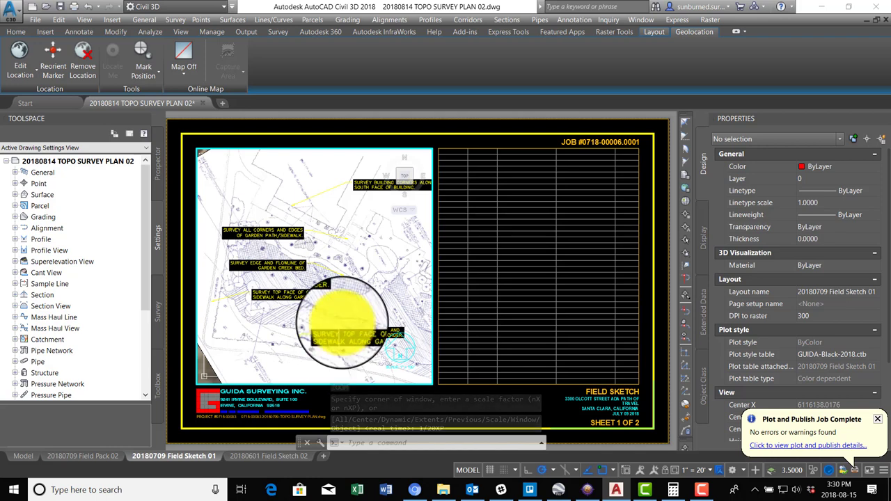
- Freeze the survey callouts' layer in the Field Sketch viewport by picking the building corners callout
click(15, 31)
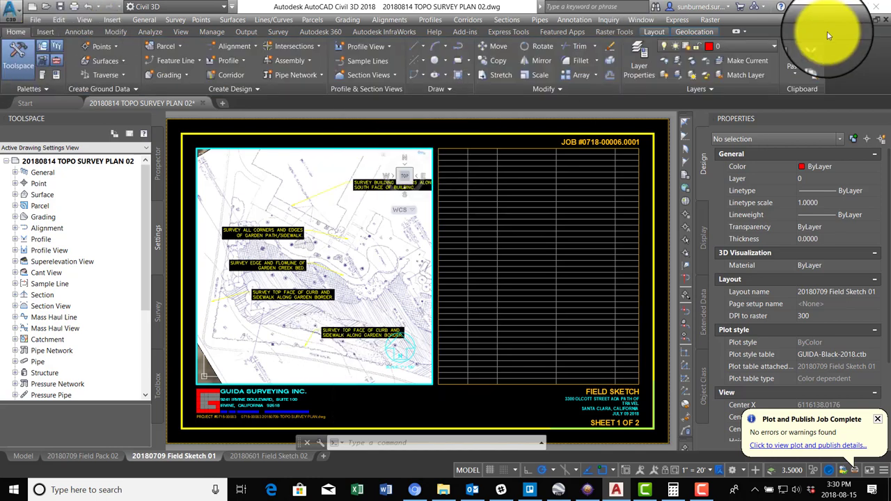
click(680, 62)
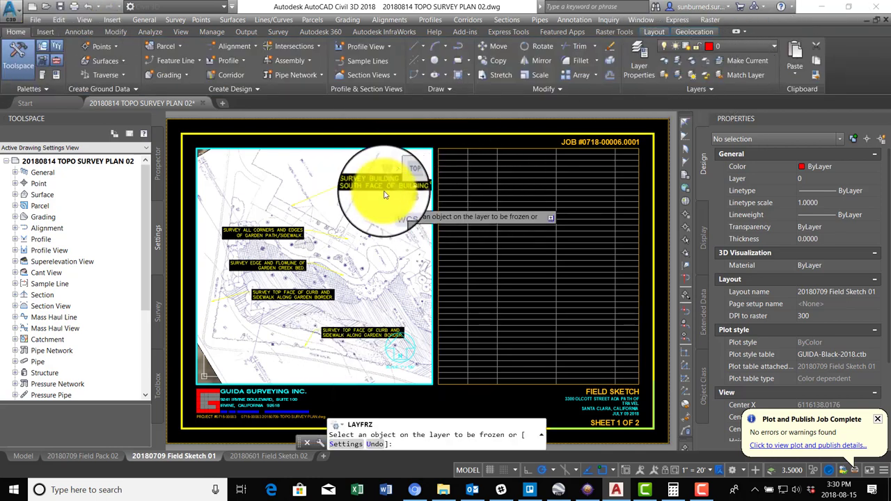
click(357, 185)
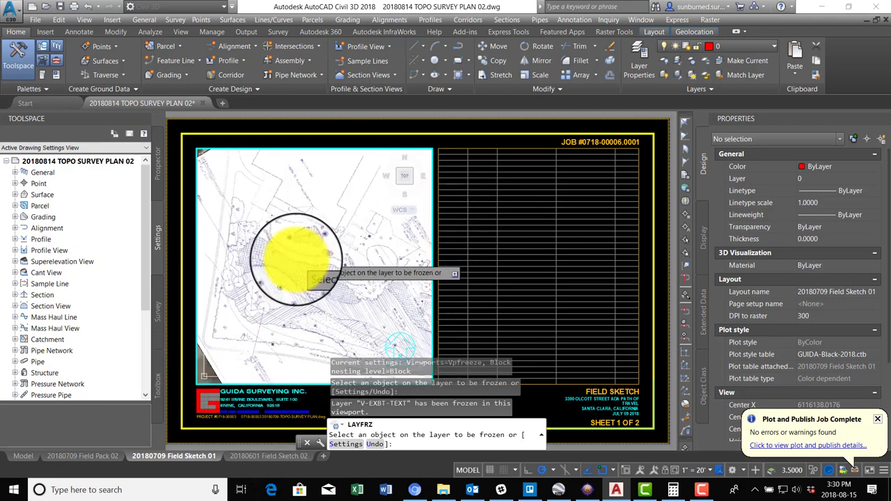
key(Escape)
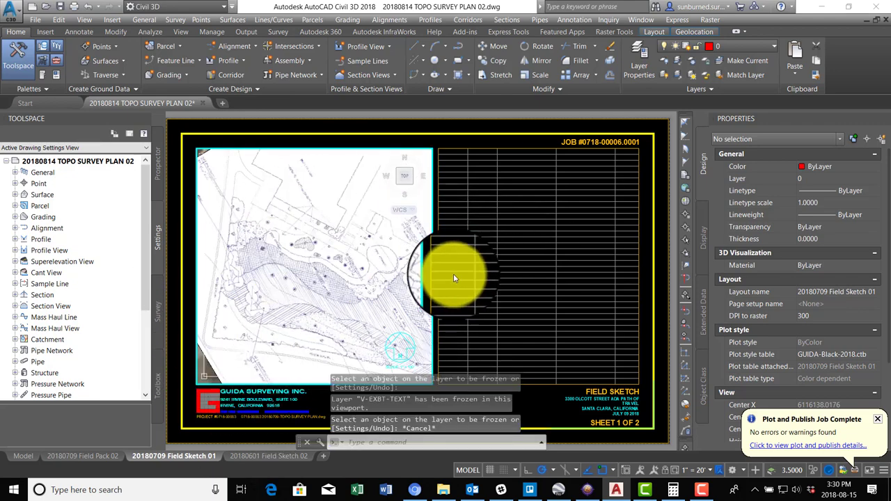
- Return to model space, select the garden plan image and save the drawing
click(24, 457)
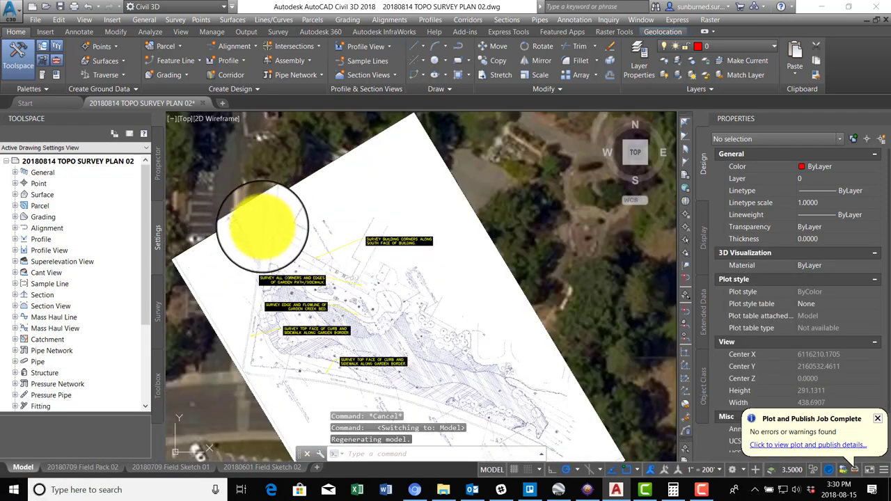
click(263, 221)
click(250, 189)
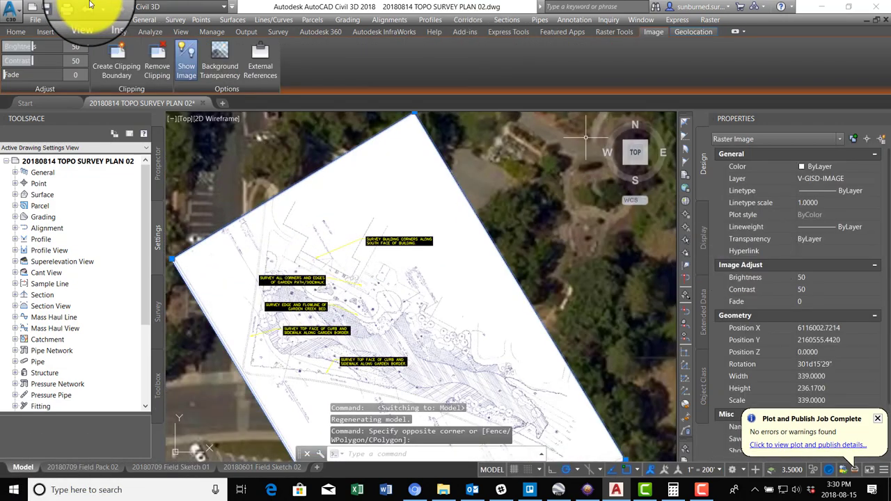
click(60, 7)
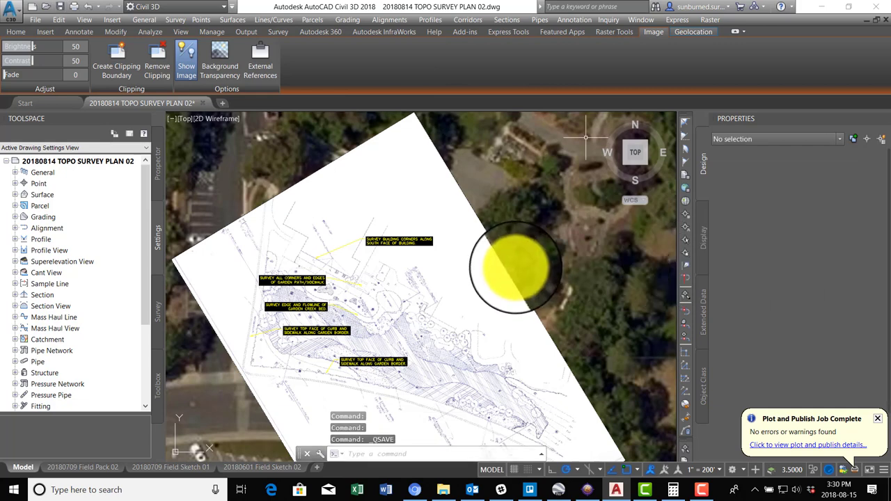
- Set the garden plan image's fade to 30 and return to the 20180709 Field Sketch 01 layout
click(508, 281)
click(486, 230)
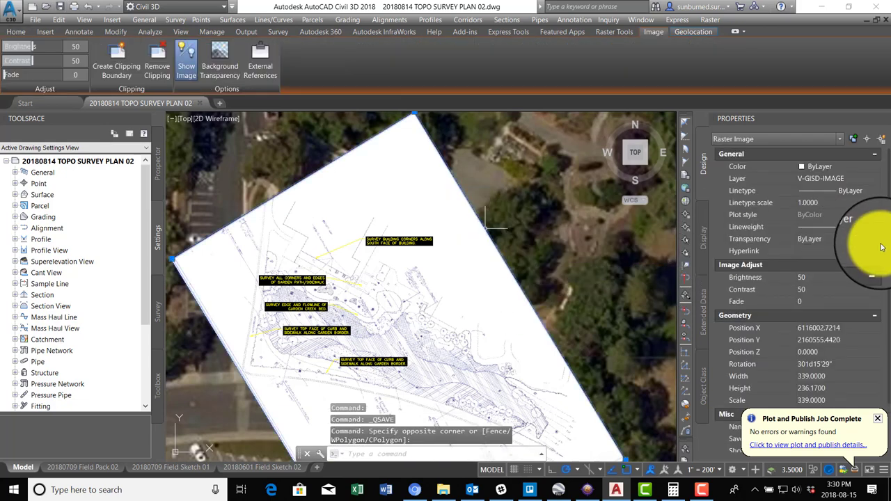
click(816, 303)
click(874, 301)
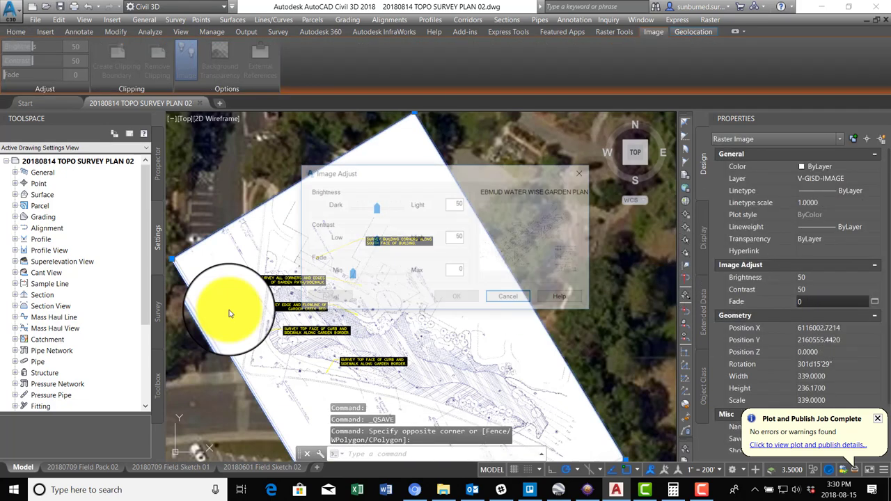
drag(350, 271, 365, 274)
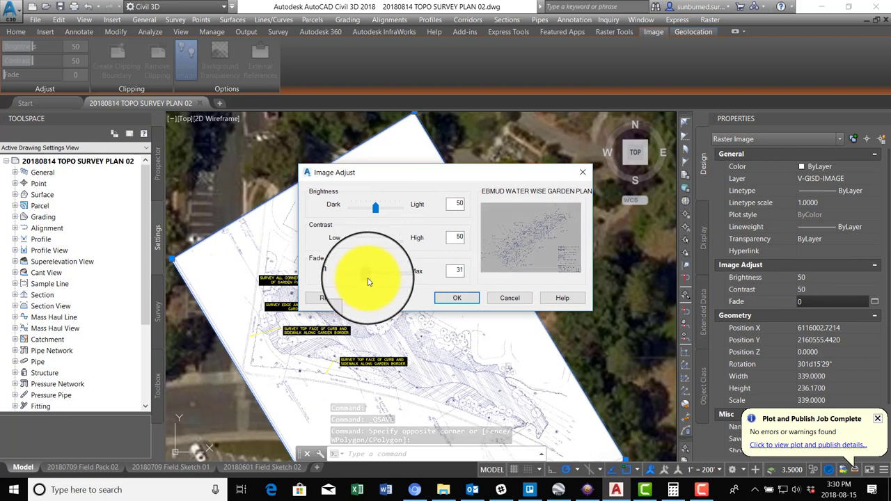
click(459, 298)
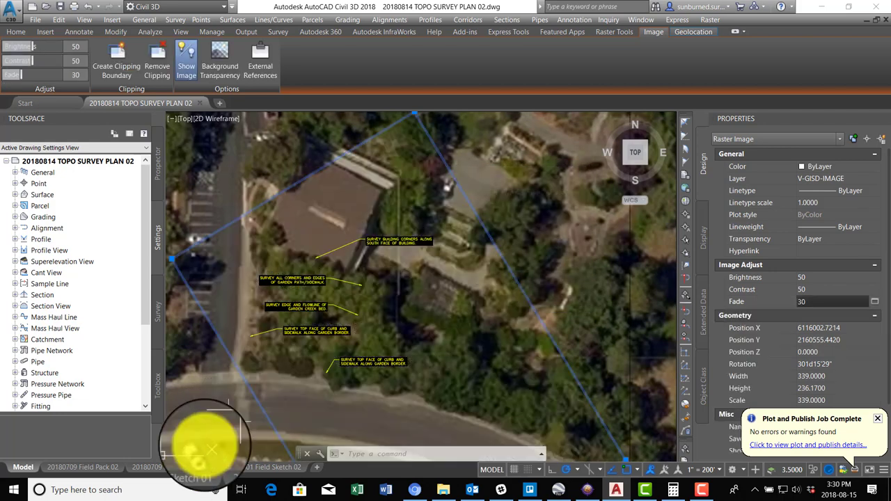
click(187, 468)
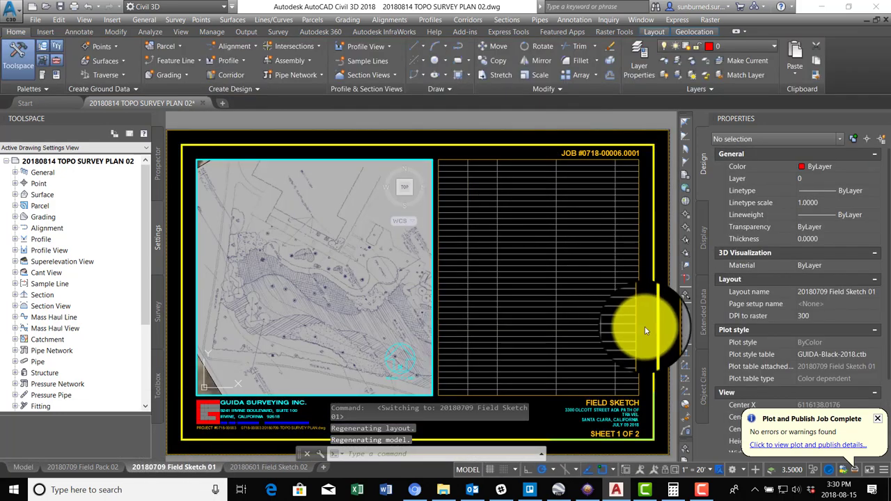
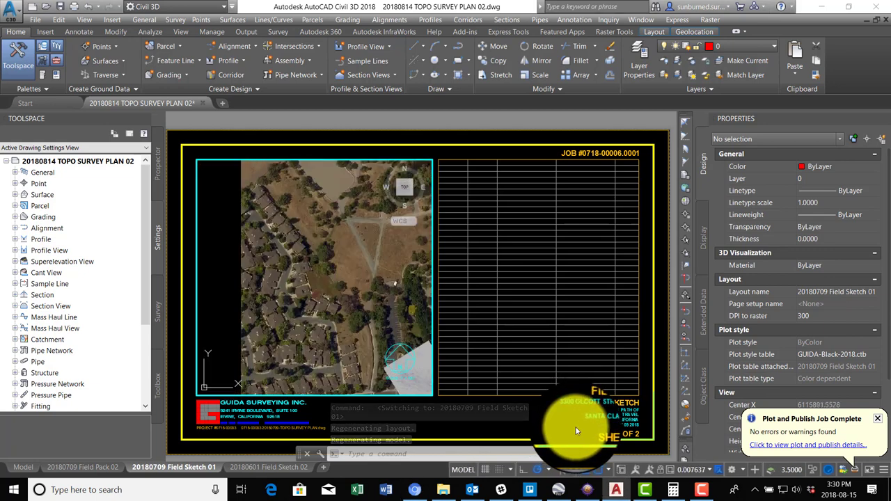
- Undo the accidental zoom inside the Field Sketch viewport and switch to paper space
text(u)
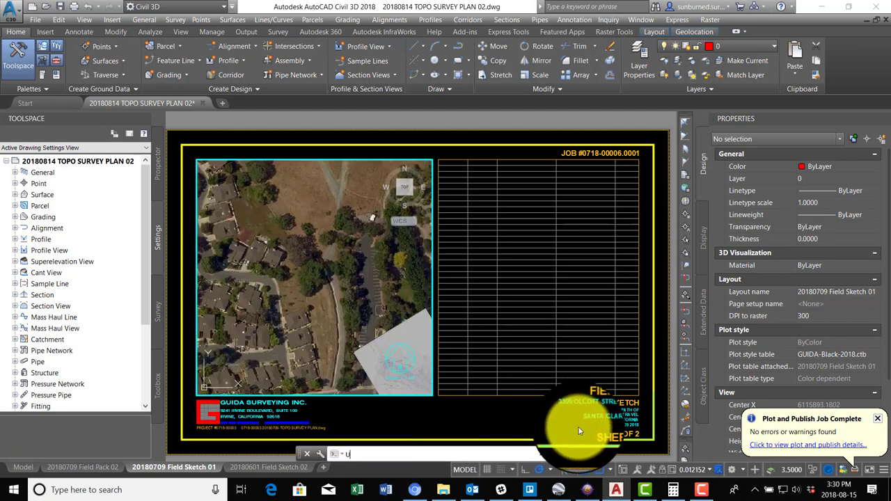
key(Return)
text(u)
key(Return)
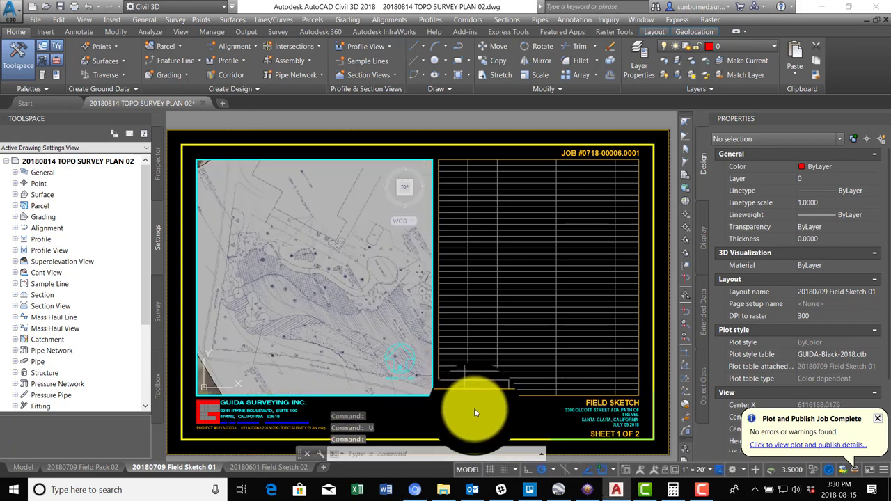
double_click(463, 408)
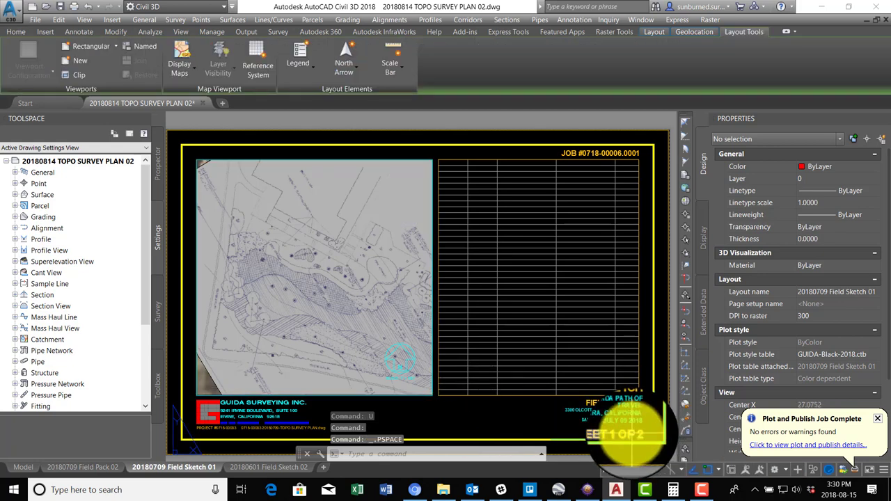
- Change the sheet number text in the title block to SHEET 2 OF 2
double_click(633, 431)
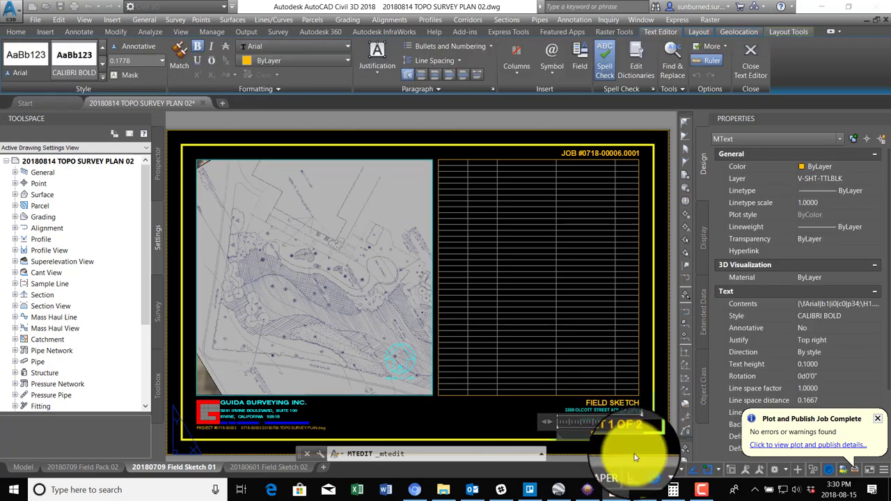
click(539, 421)
scroll(588, 417, up, 2)
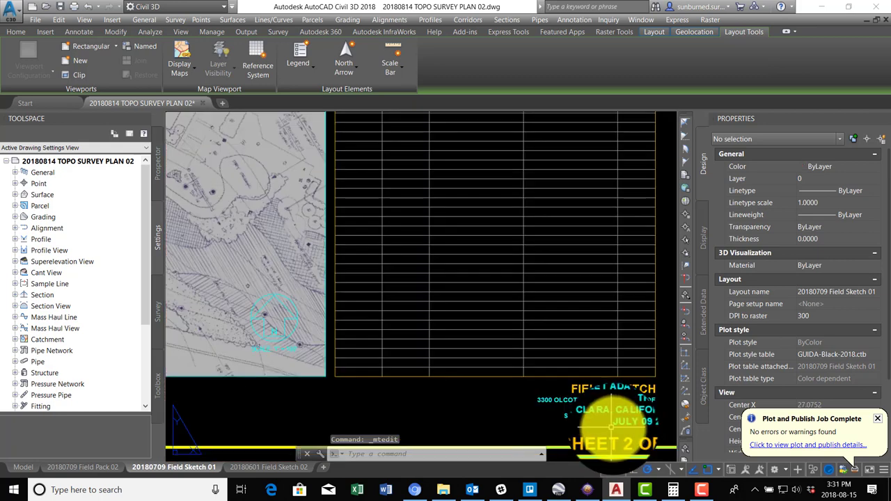
- Replace the address and date lines below the FIELD SKETCH title with THE GARDEN AT HEATHER FARMS
click(652, 415)
middle_drag(653, 413, 562, 400)
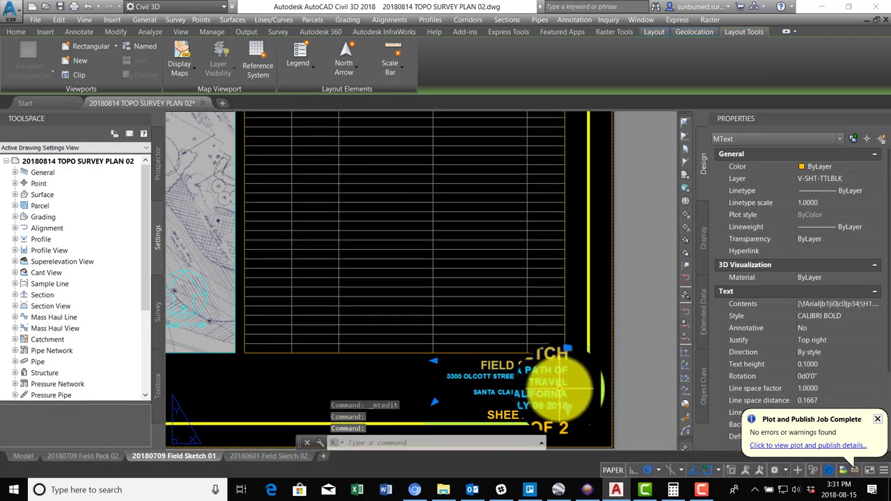
double_click(525, 378)
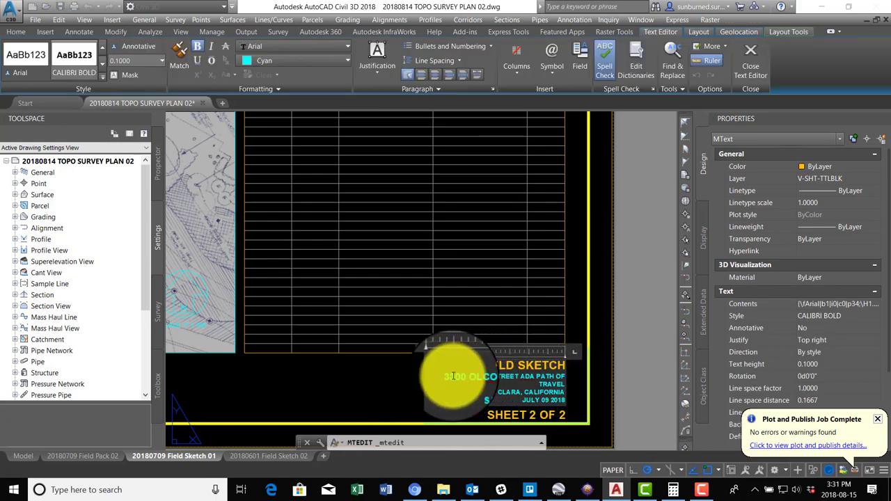
drag(448, 377, 585, 408)
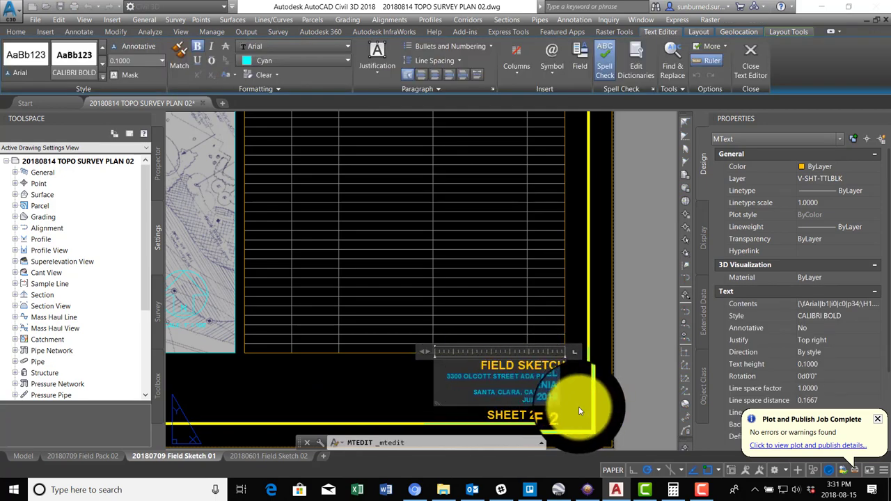
key(BackSpace)
text(THE GA)
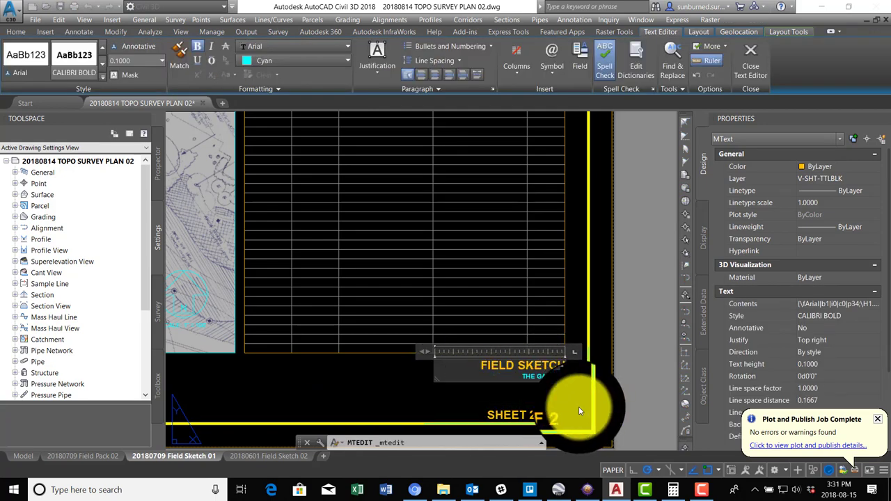
text(RDEN AT HEATHER R)
key(BackSpace)
key(BackSpace)
key(BackSpace)
text(ARM)
key(Return)
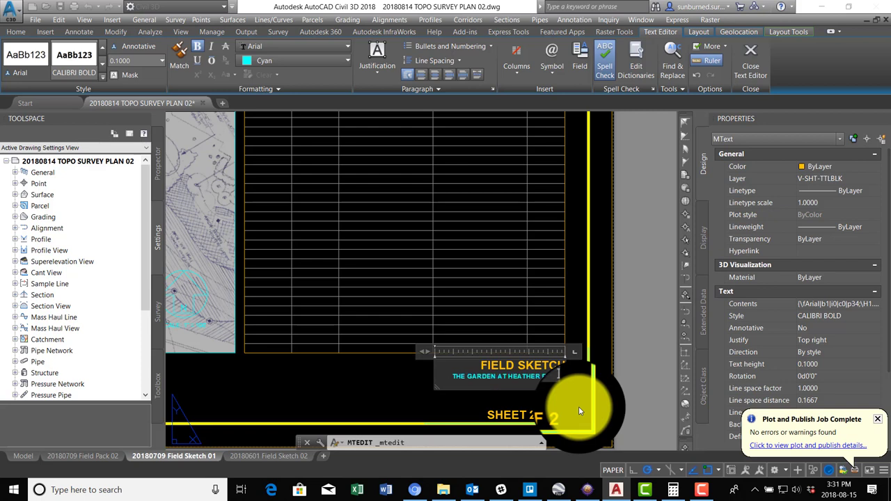
- Add the lines WALNUT CREEK, CALIFORNIA and AUGUST 14, 2018 below the project name and finish editing the text
text(WALNUT C)
text(ALNUT)
text( CREEK, CAL)
text(A)
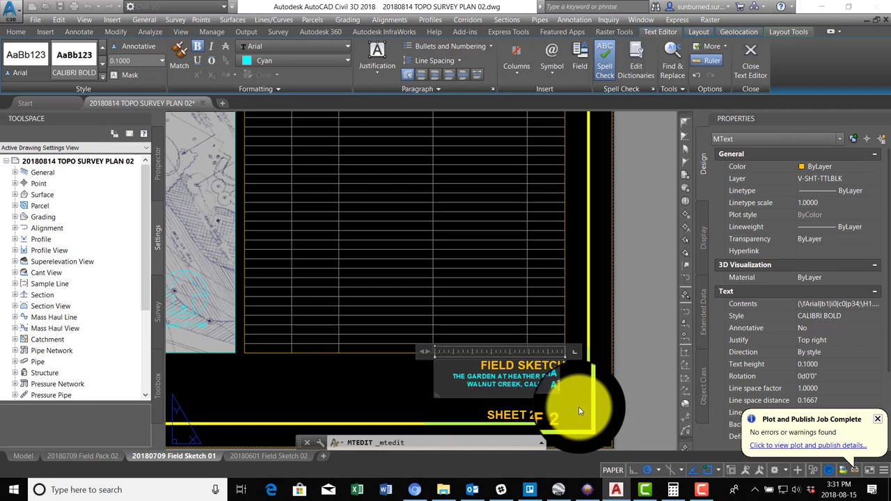
text(UGUST 14, 2018)
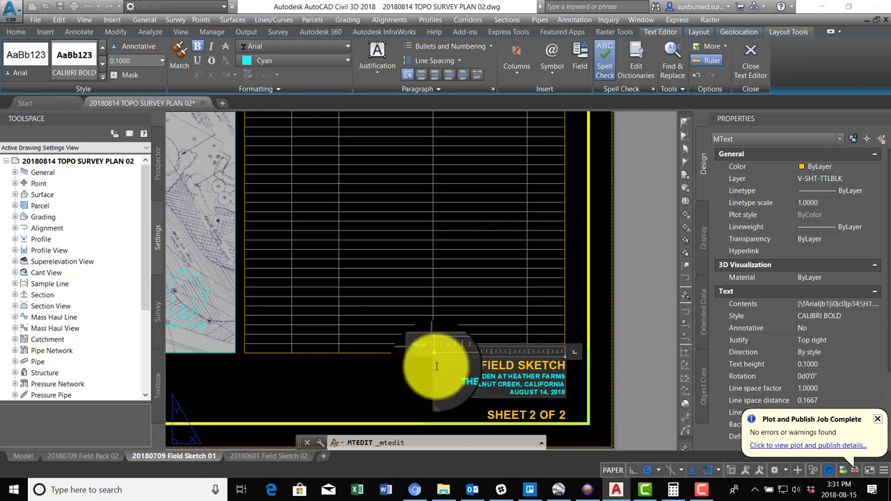
click(397, 388)
- Delete the job number text above the table and the project number and file name line below the company address
scroll(390, 393, down, 2)
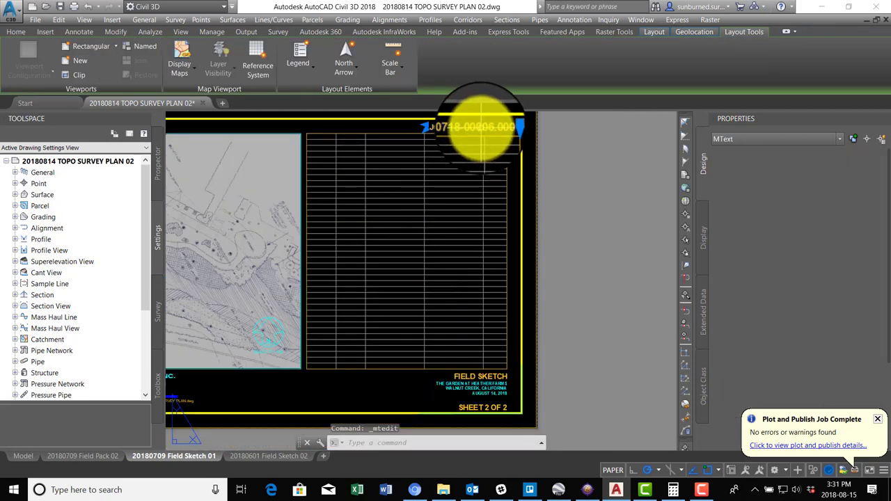
key(Delete)
scroll(334, 306, up, 2)
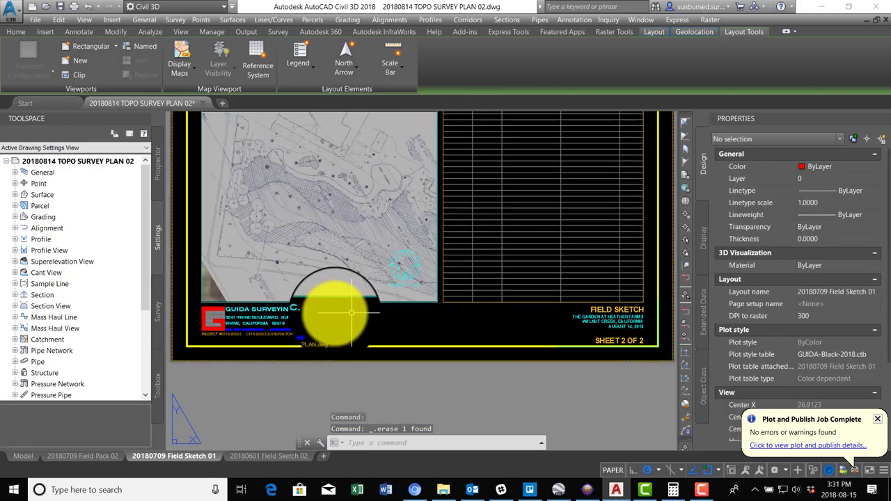
click(328, 335)
key(Delete)
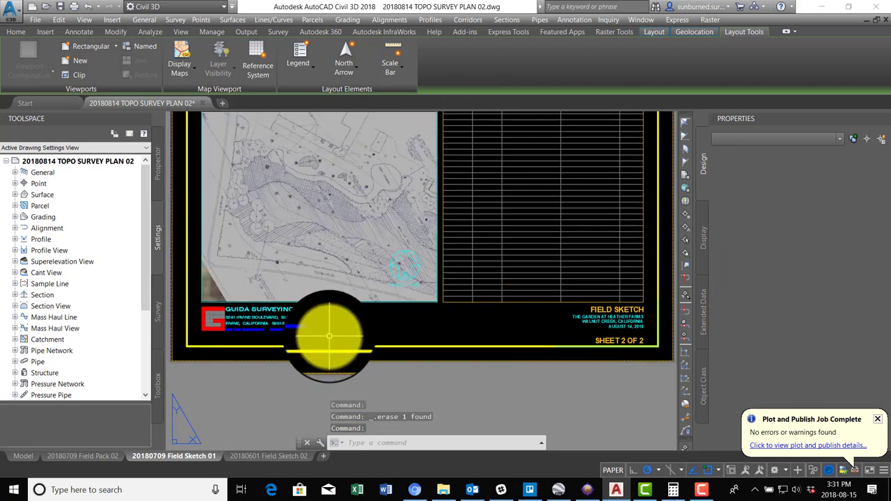
- Save the drawing and dismiss the plot settings without plotting
middle_drag(410, 297, 414, 359)
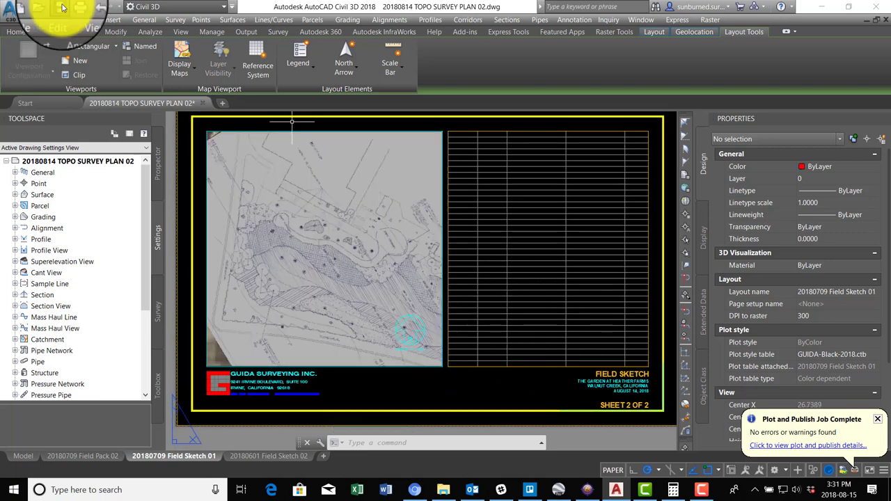
click(62, 8)
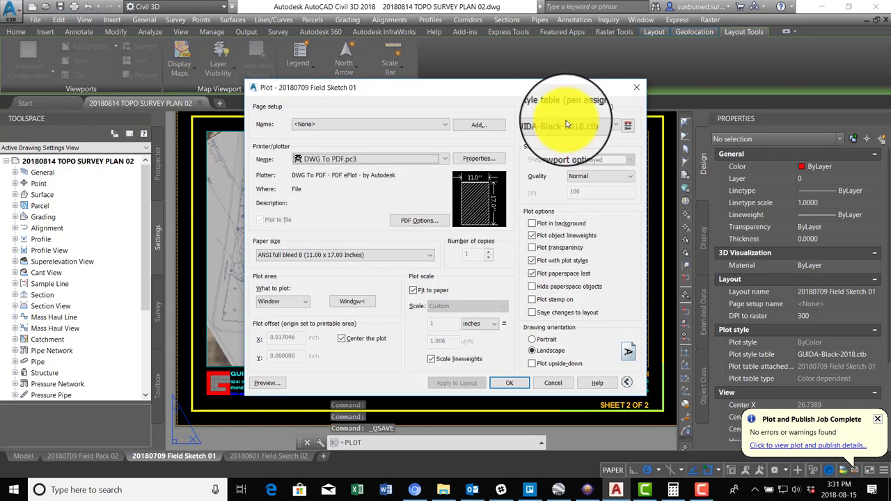
click(553, 383)
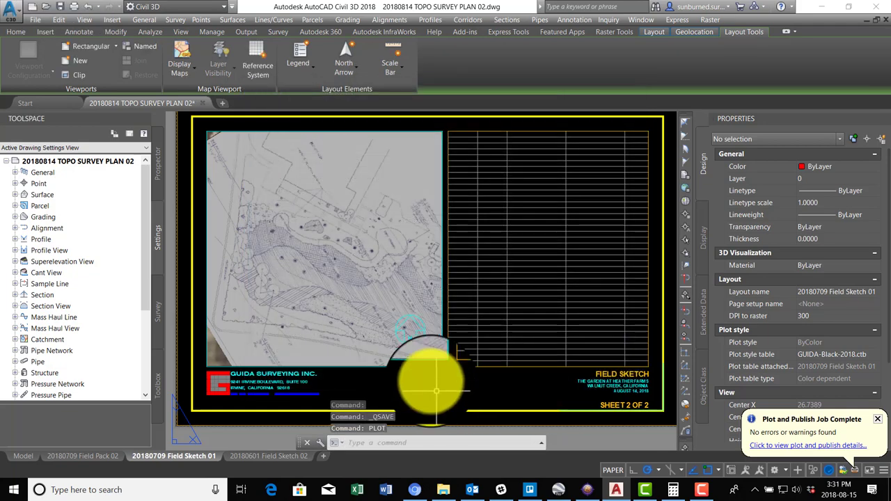
- Change the scale note under the north arrow to SCALE: 1" = 20'
click(419, 349)
double_click(418, 348)
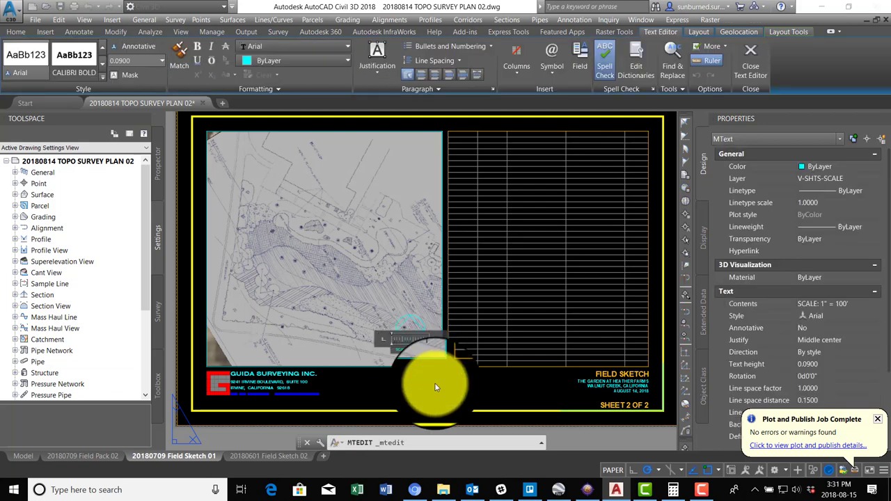
click(435, 383)
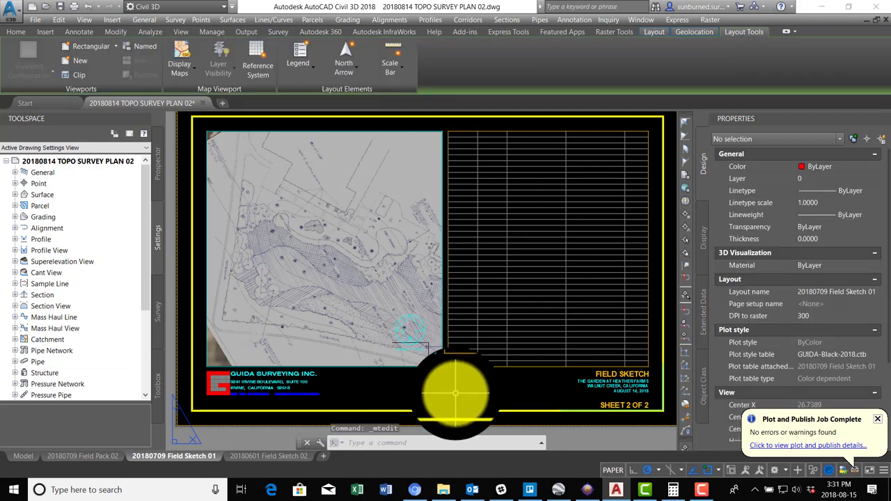
- Preview the 20180709 Field Sketch 01 layout's DWG To PDF plot and start plotting from the preview
key(ctrl+p)
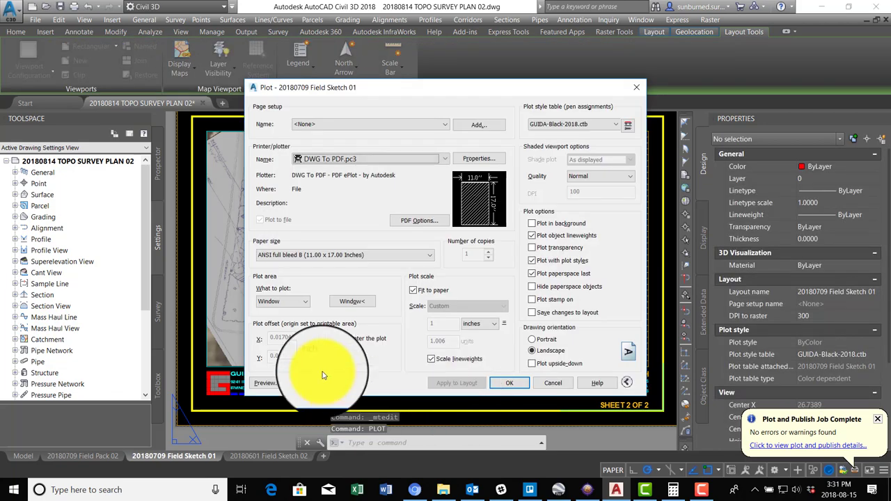
click(259, 379)
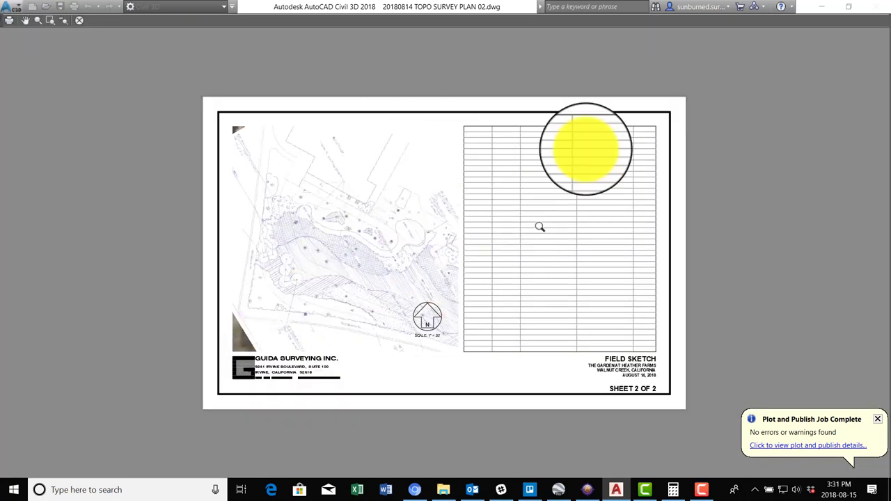
right_click(310, 254)
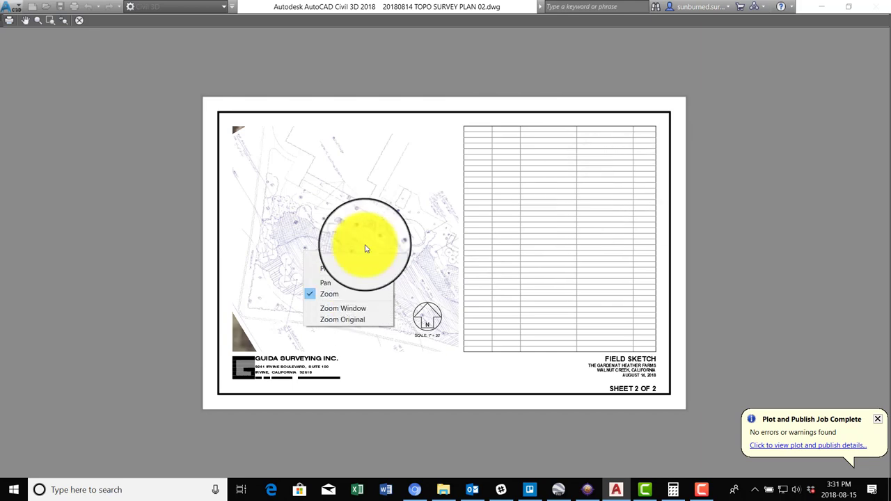
click(335, 268)
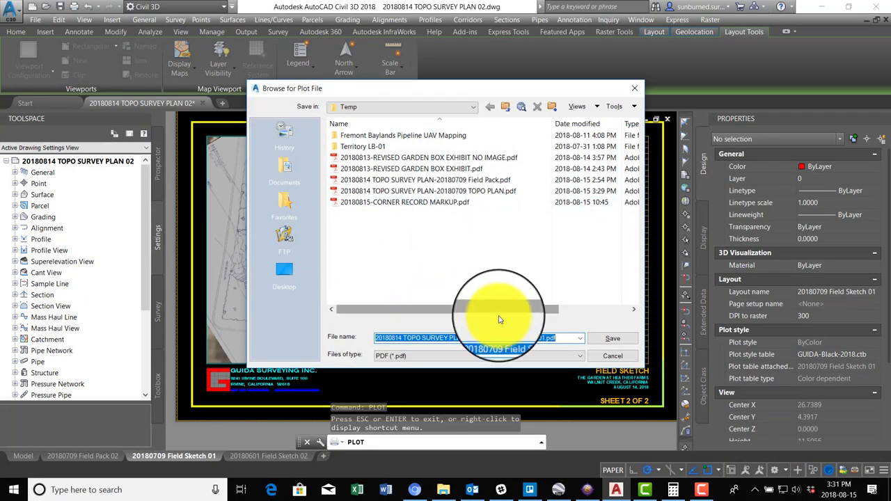
- Save the plot as 20180814 TOPO SURVEY PLAN FIELD SKETCH 01.pdf in the Temp folder and close the resulting PDF
click(501, 339)
drag(502, 339, 473, 339)
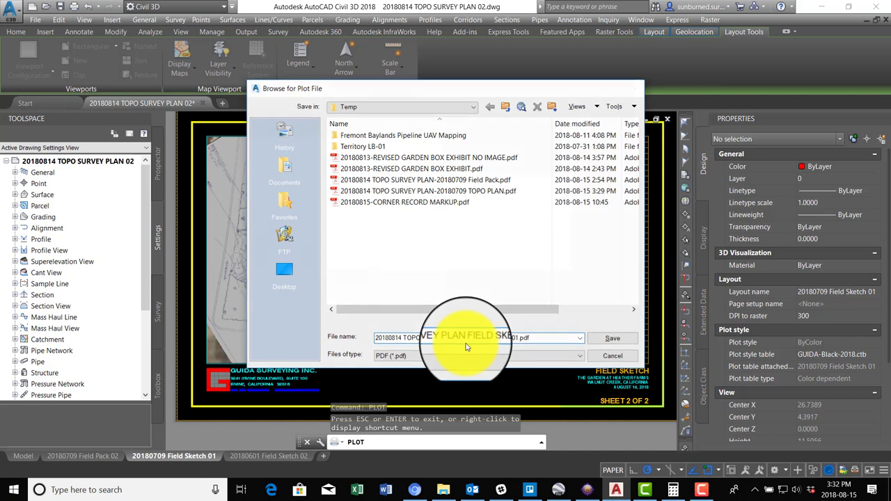
key(Return)
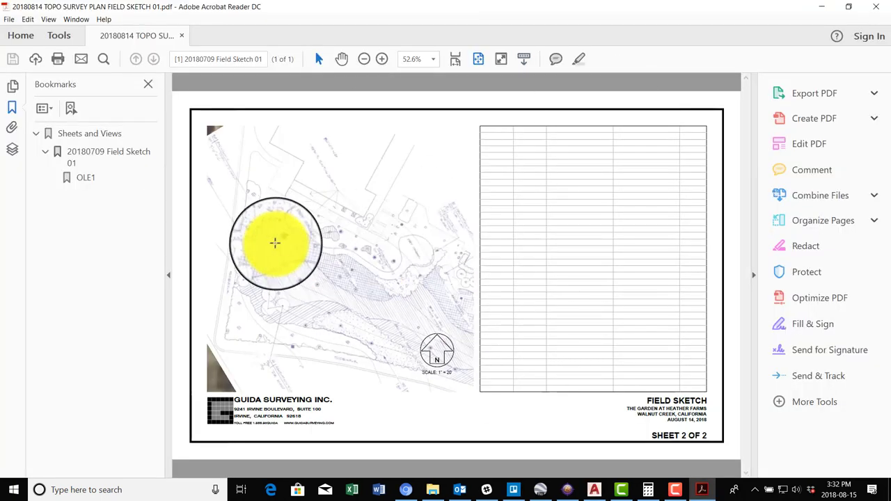
click(884, 7)
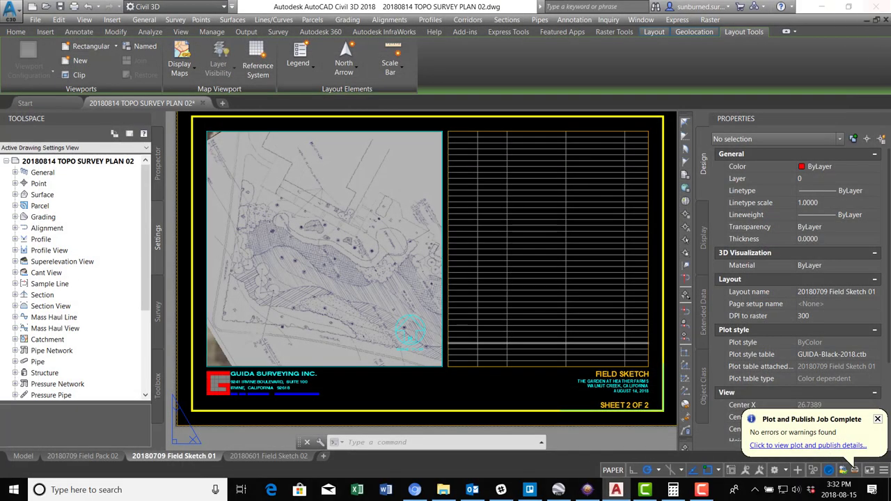